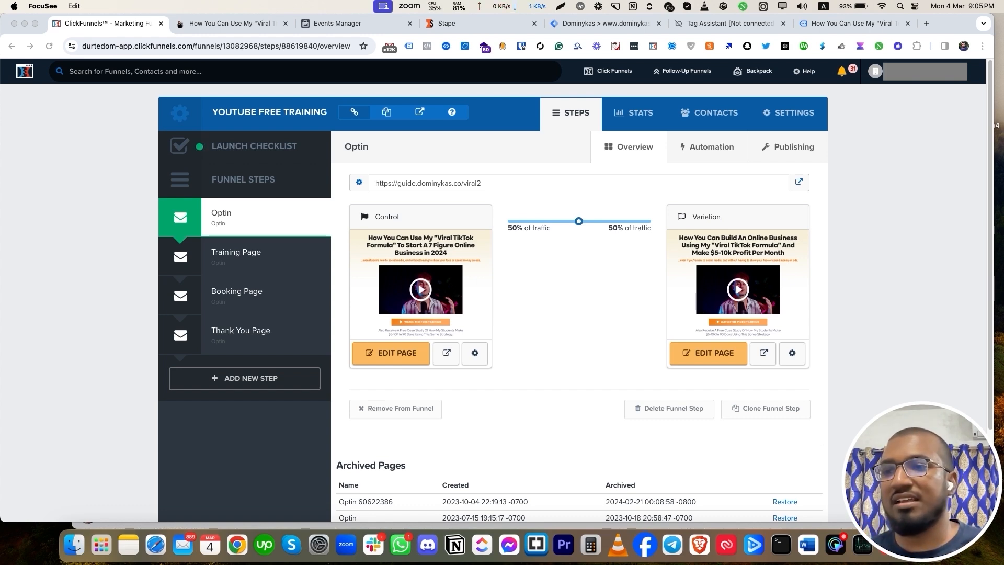
Open the Stape container Settings and check the gtm.dominykas.co tagging domain marked Ready.
left_click(461, 23)
scroll(493, 290, "down", 4)
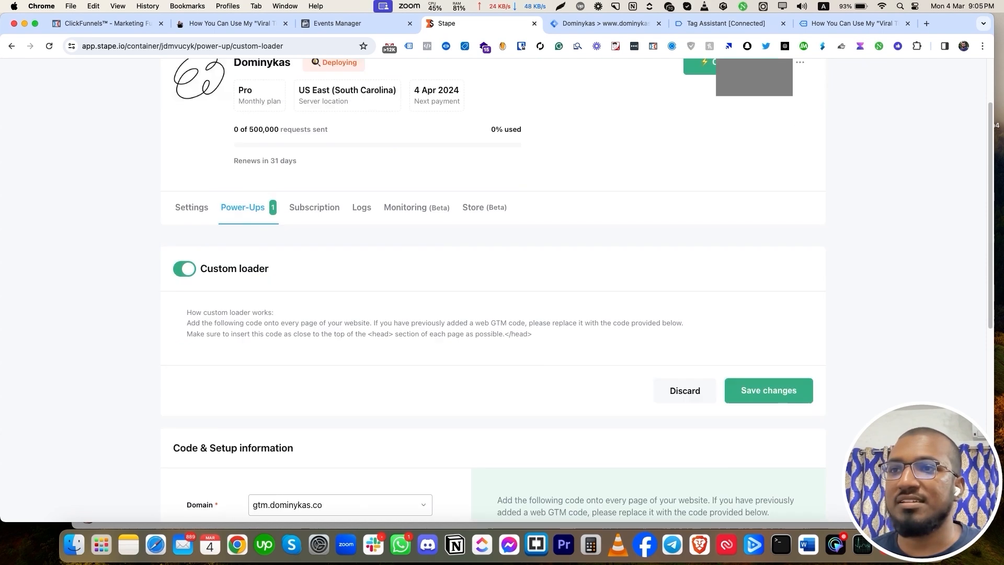
left_click(49, 46)
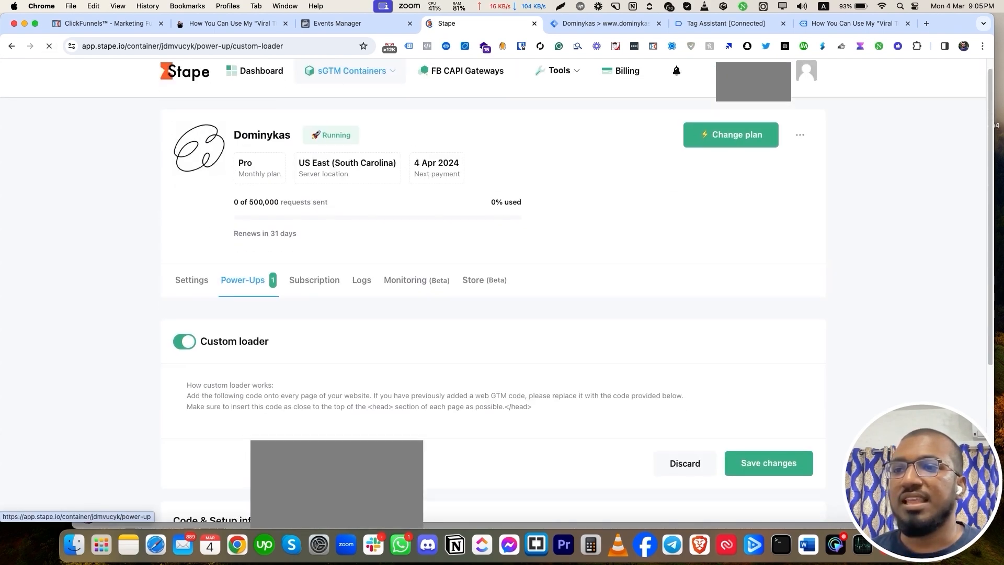
scroll(493, 290, "down", 5)
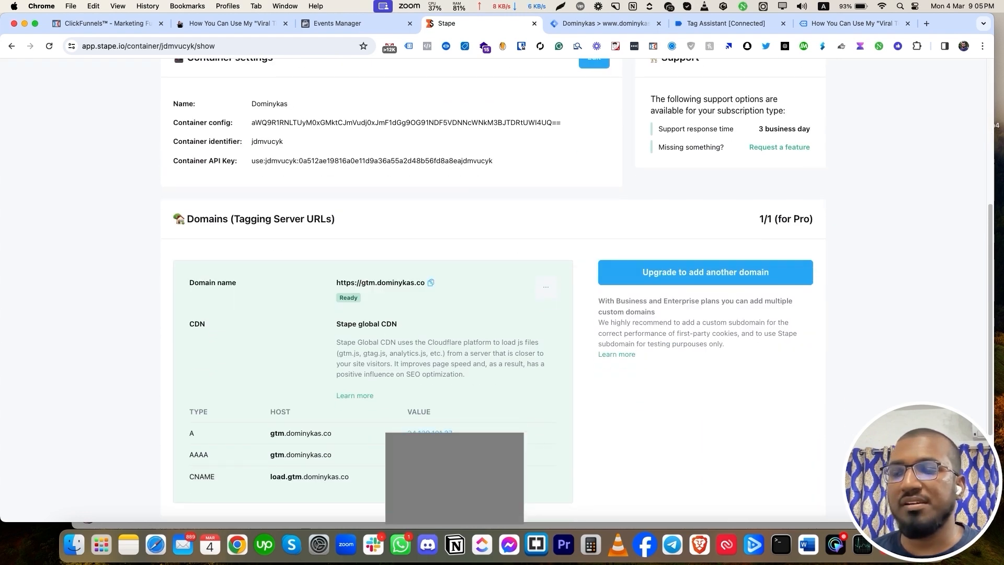
scroll(380, 283, "down", 1)
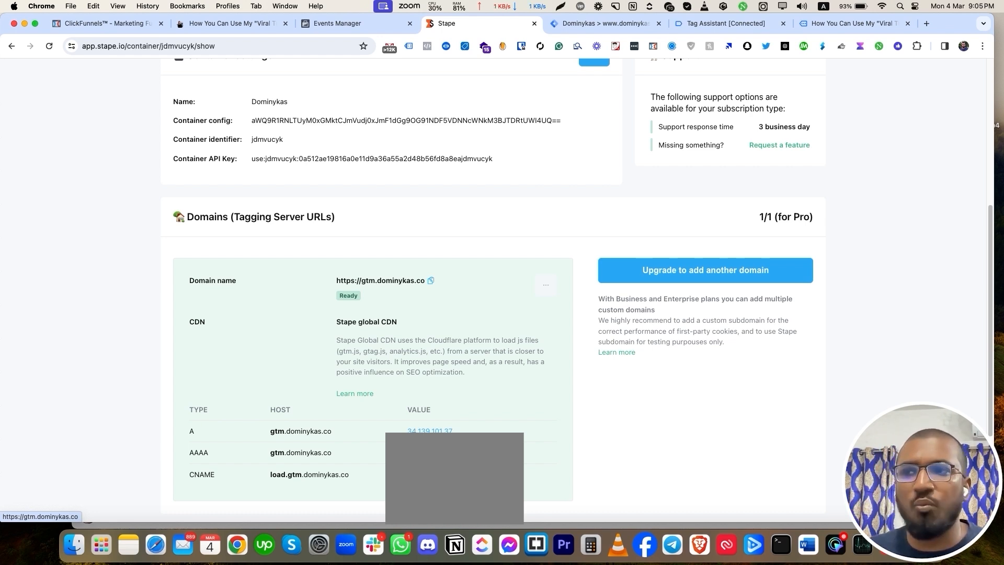
scroll(380, 280, "up", 1)
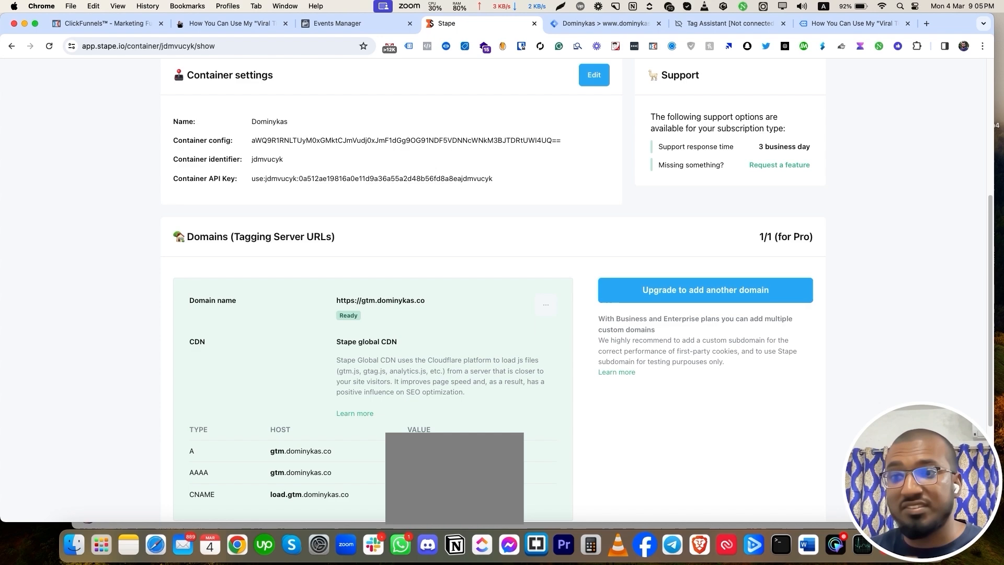
scroll(493, 293, "up", 5)
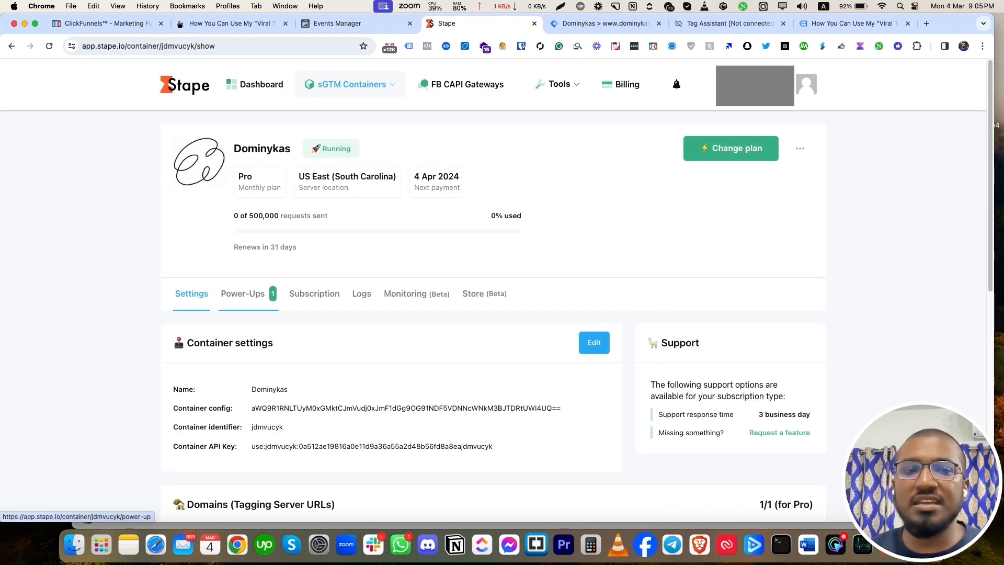
Copy the Custom loader power-up's head GTM snippet that loads from load.gtm.dominykas.co.
left_click(243, 294)
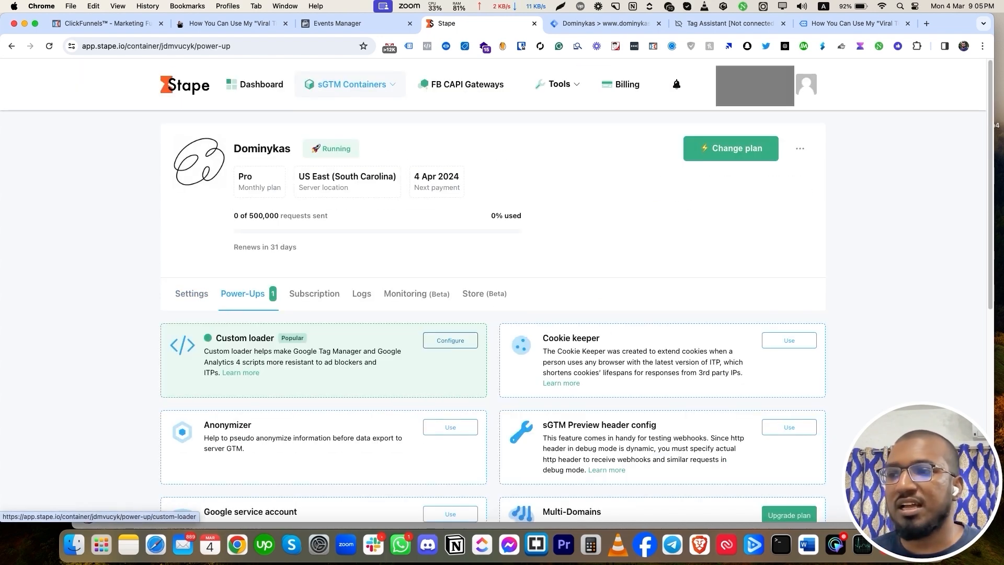
left_click(450, 340)
scroll(450, 340, "down", 5)
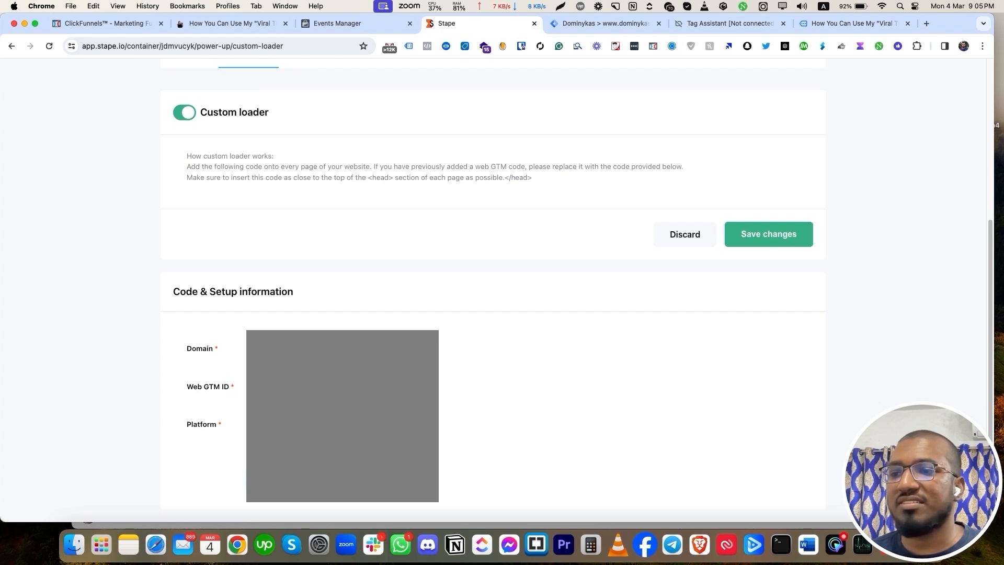
scroll(491, 287, "down", 4)
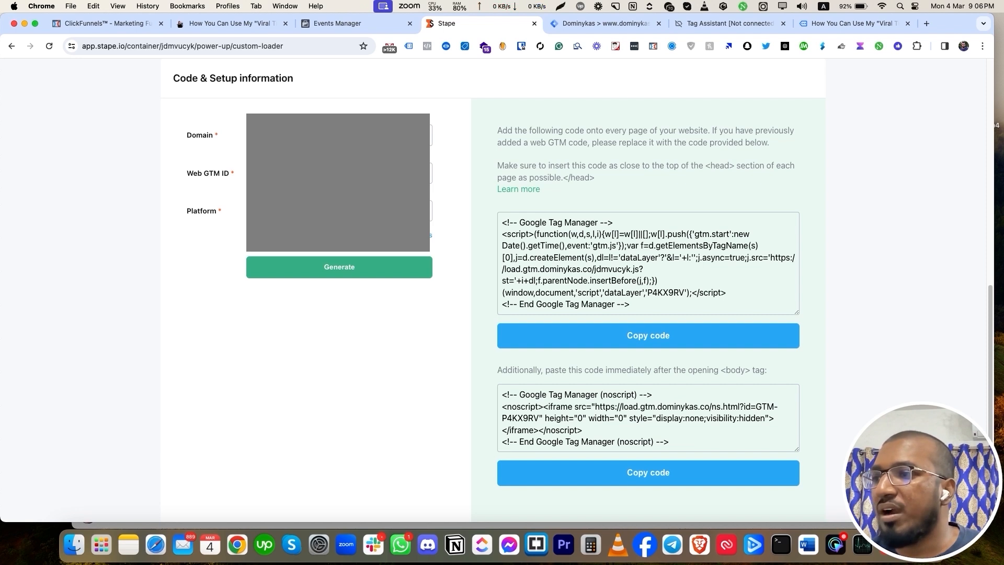
left_click_drag(502, 269, 633, 269)
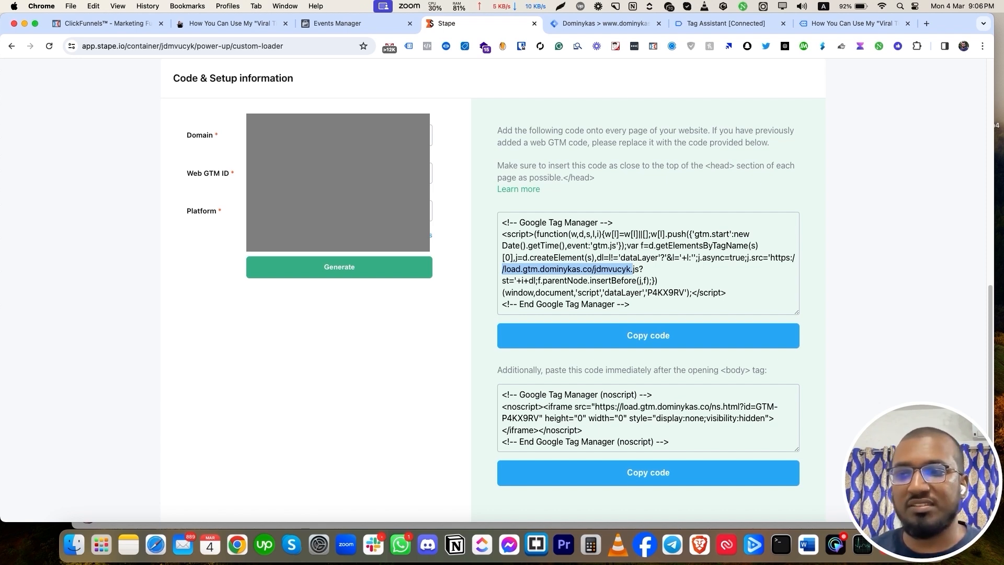
scroll(649, 293, "up", 8)
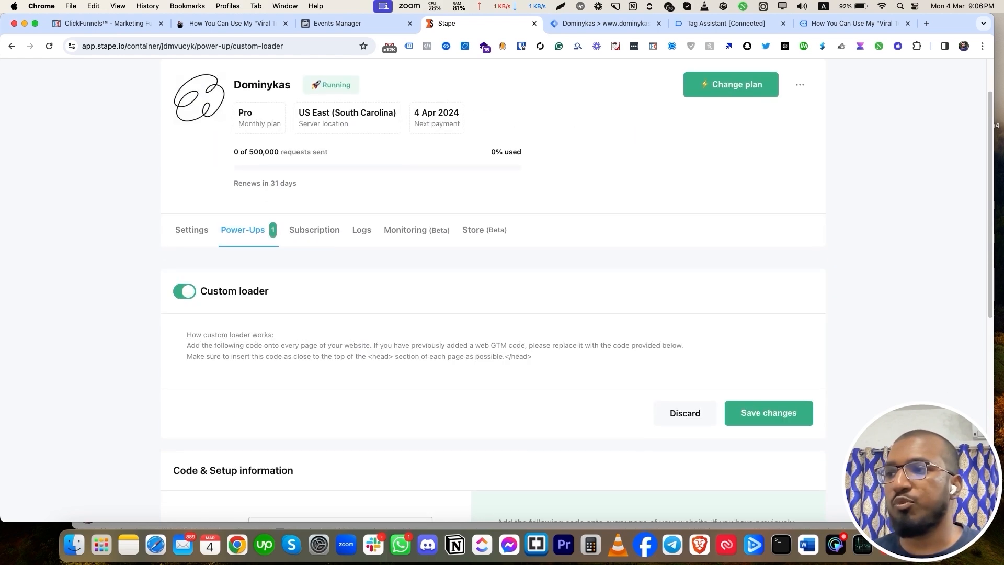
scroll(649, 293, "down", 8)
left_click(649, 317)
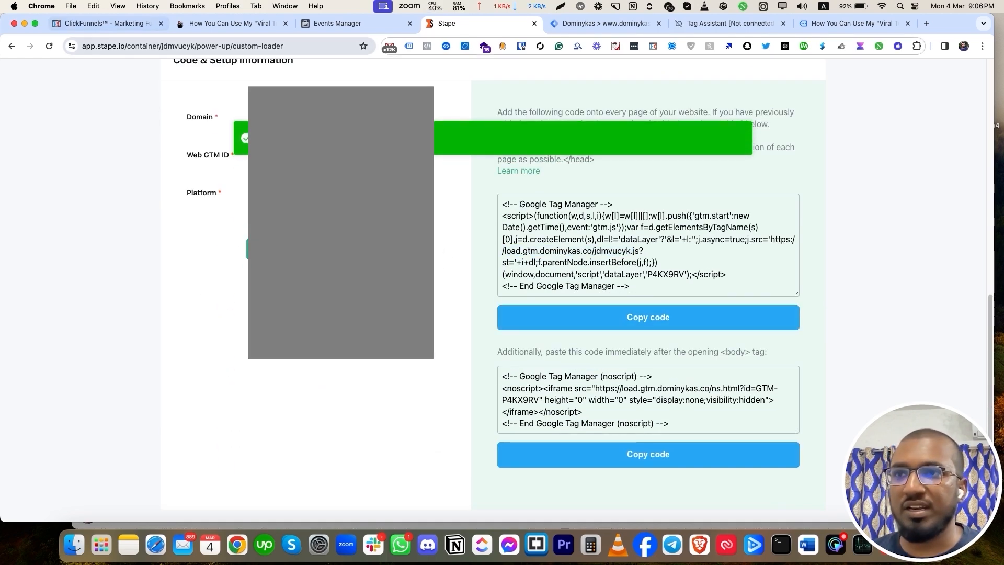
left_click(108, 23)
Replace the funnel's Head Tracking Code with the pasted Stape custom loader snippet.
scroll(312, 215, "down", 3)
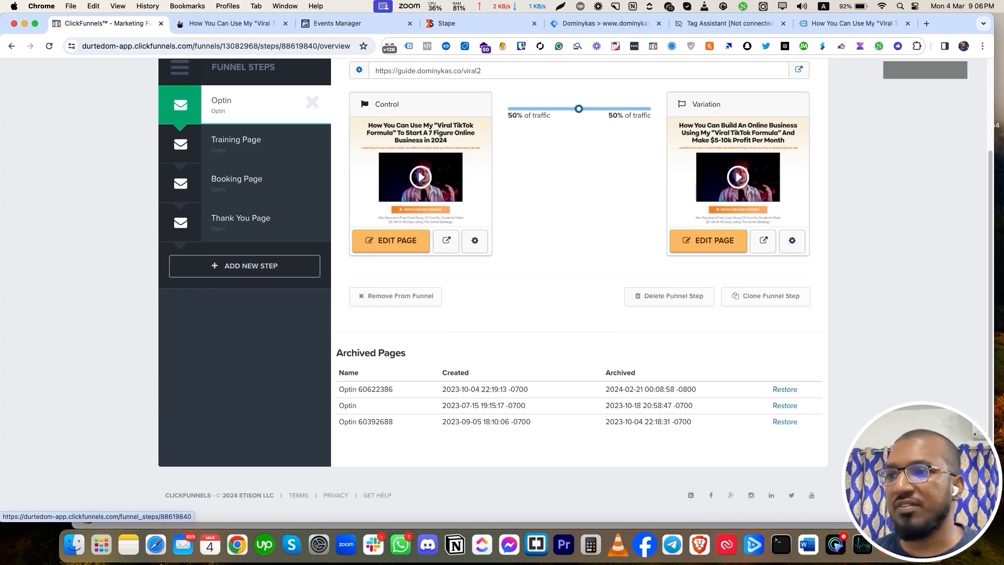
scroll(312, 102, "up", 3)
left_click(790, 113)
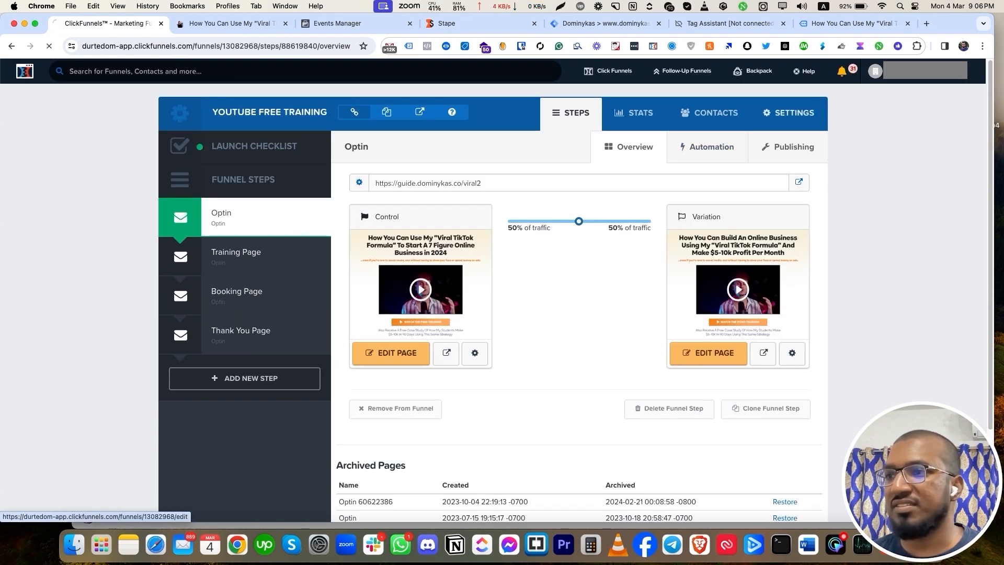
scroll(576, 293, "down", 3)
left_click(461, 231)
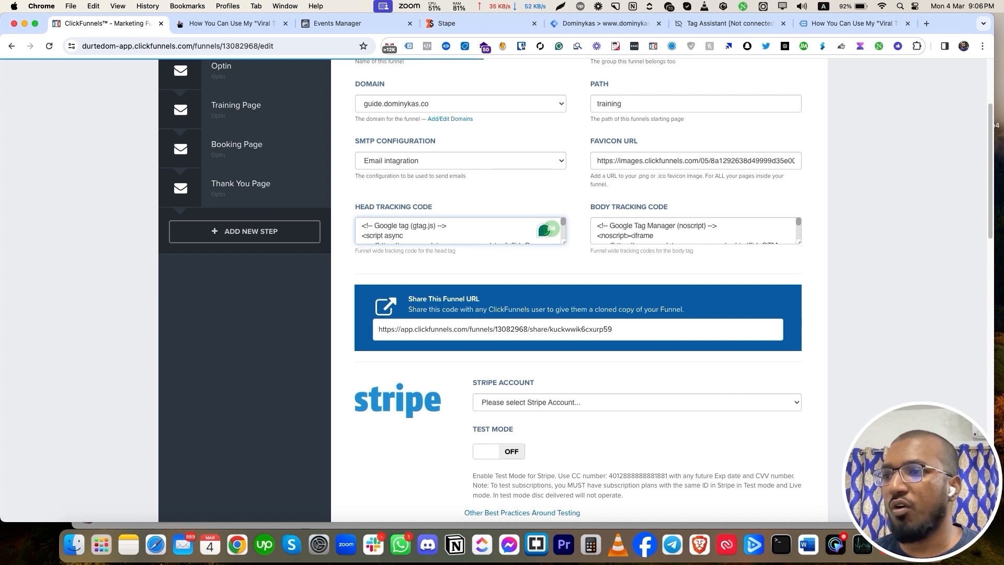
left_click_drag(564, 242, 600, 400)
left_click_drag(362, 245, 371, 365)
left_click(389, 315)
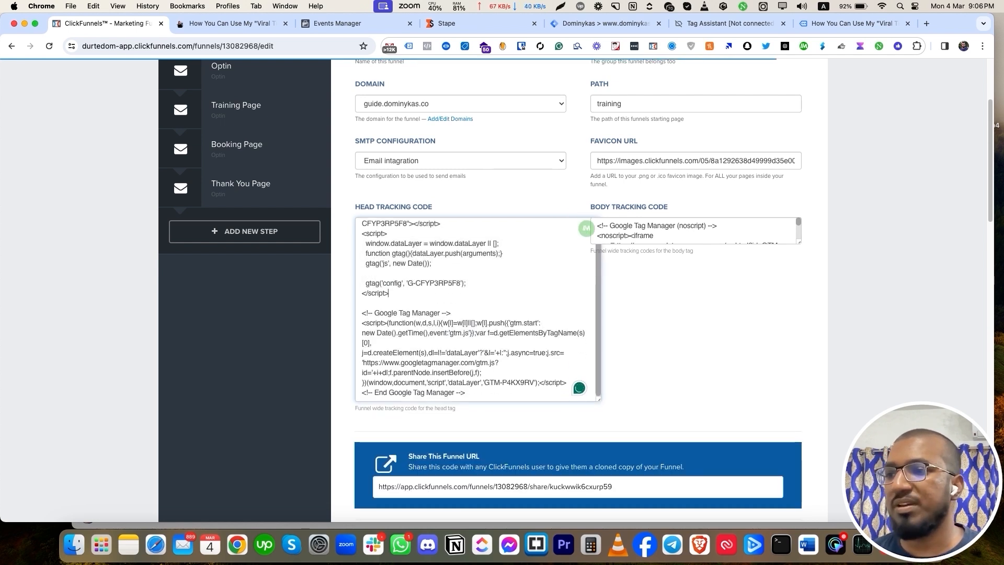
scroll(478, 309, "down", 1)
key("super+a")
key("BackSpace")
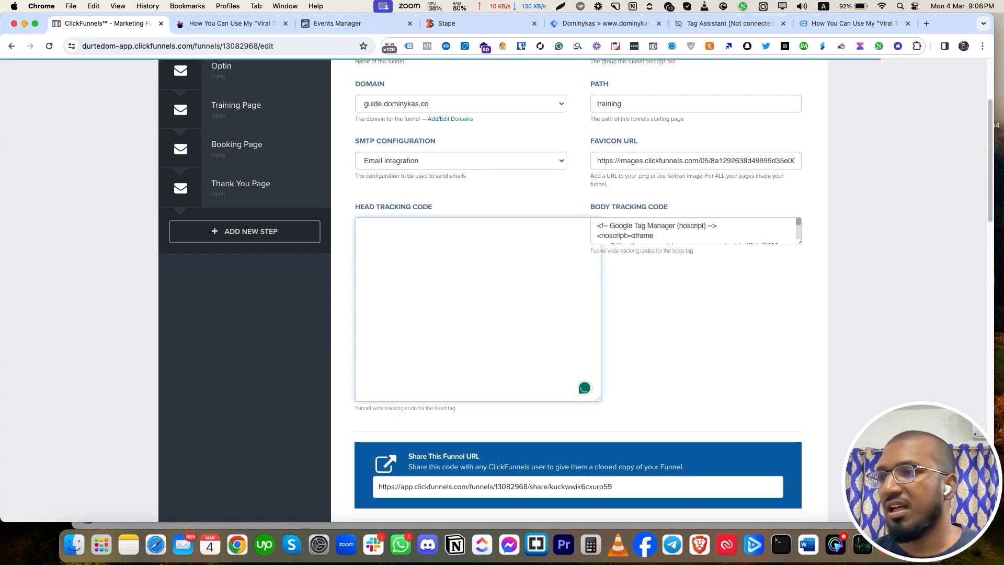
type("<!-- Google Tag Manager --> <script>(function(w,d,s,l,i){w[l]=w[l]||[];w[l].push({'gtm.start':new Date().getTime(),event:'gtm.js'});var f=d.getElementsByTagName(s)[0],j=d.createElement(s),dl=l!='dataLayer'?'&l='+l:'';j.async=true;j.src='https://load.gtm.dominykas.co/jdmvucyk.js?st='+i+dl;f.parentNode.insertBefore(j,f);})(window,document,'script','dataLayer','P4KX9RV');</script> <!-- End Google Tag Manager -->")
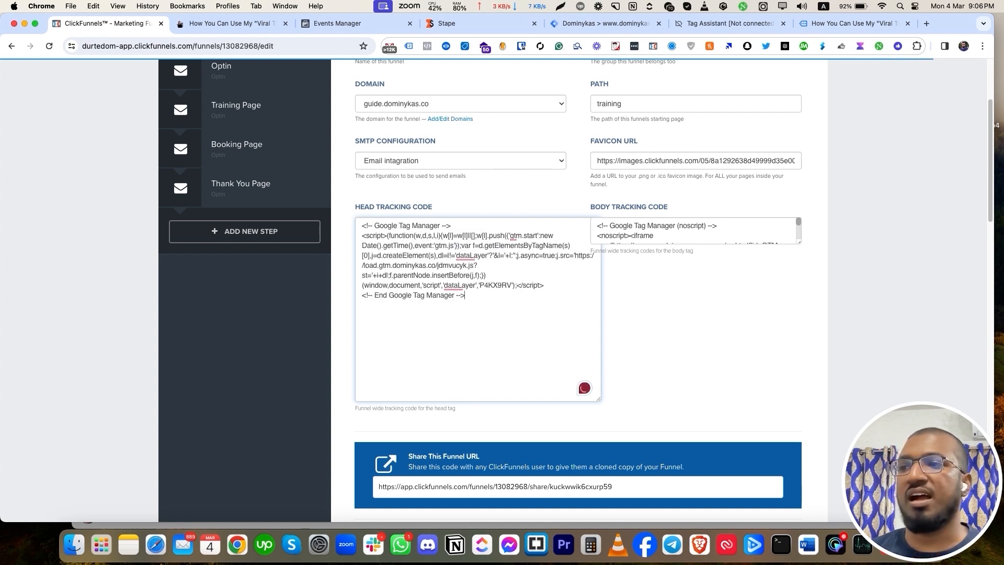
Copy Stape's noscript body code and paste it over the funnel's Body Tracking Code.
left_click_drag(799, 242, 808, 413)
left_click(446, 23)
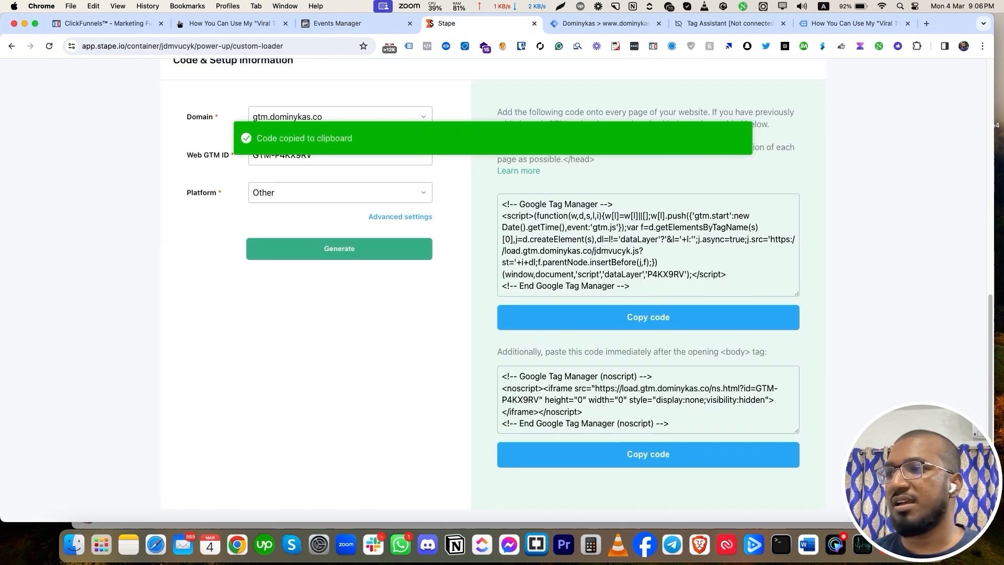
left_click(648, 454)
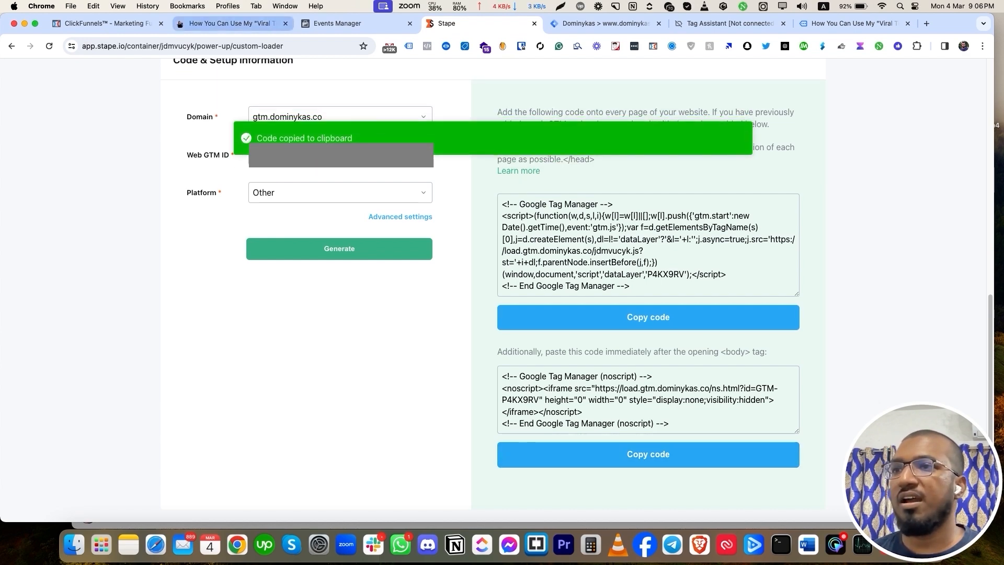
left_click(105, 23)
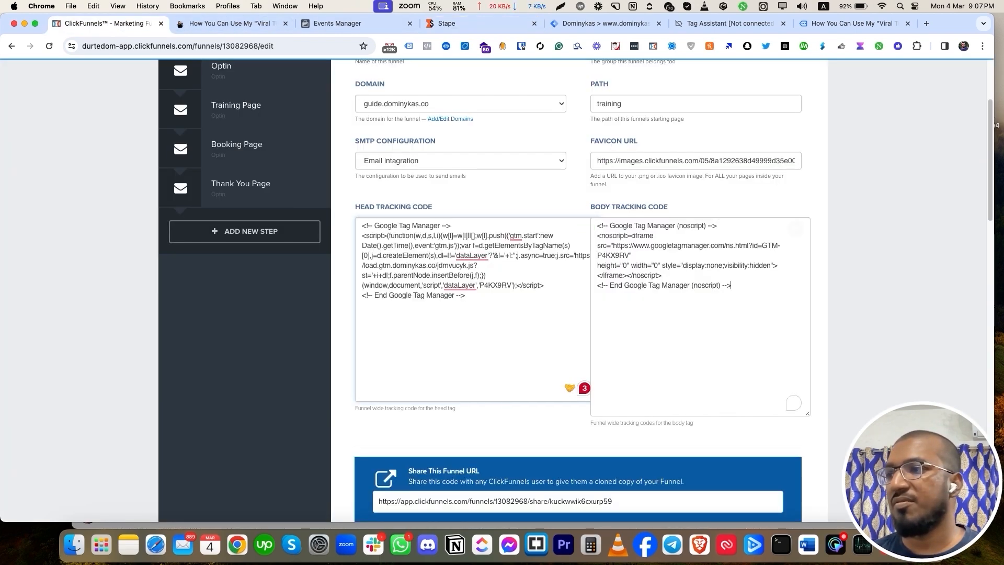
key("super+a")
key("super+v")
Save And Update the funnel settings.
scroll(627, 314, "down", 7)
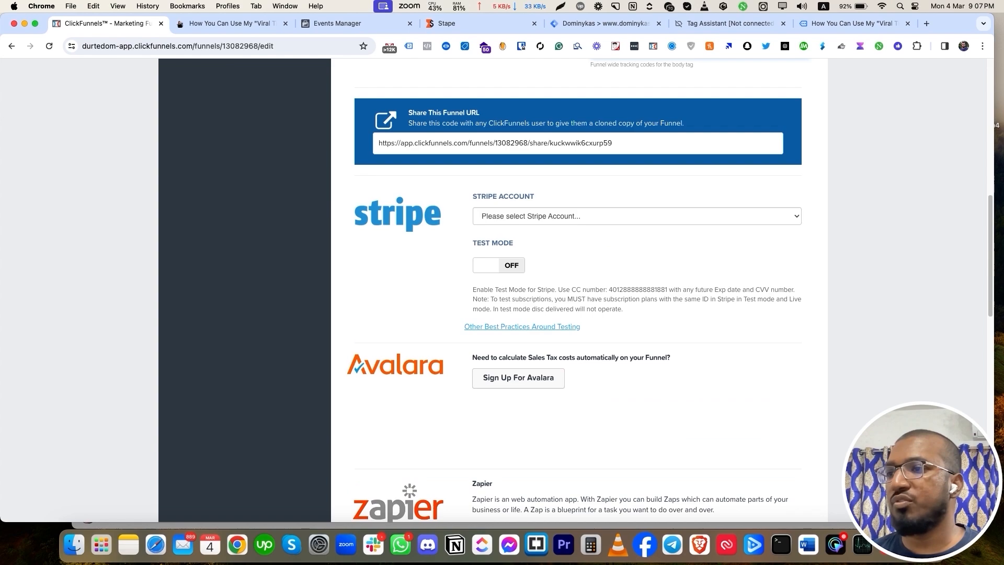
scroll(627, 313, "up", 10)
scroll(627, 314, "down", 20)
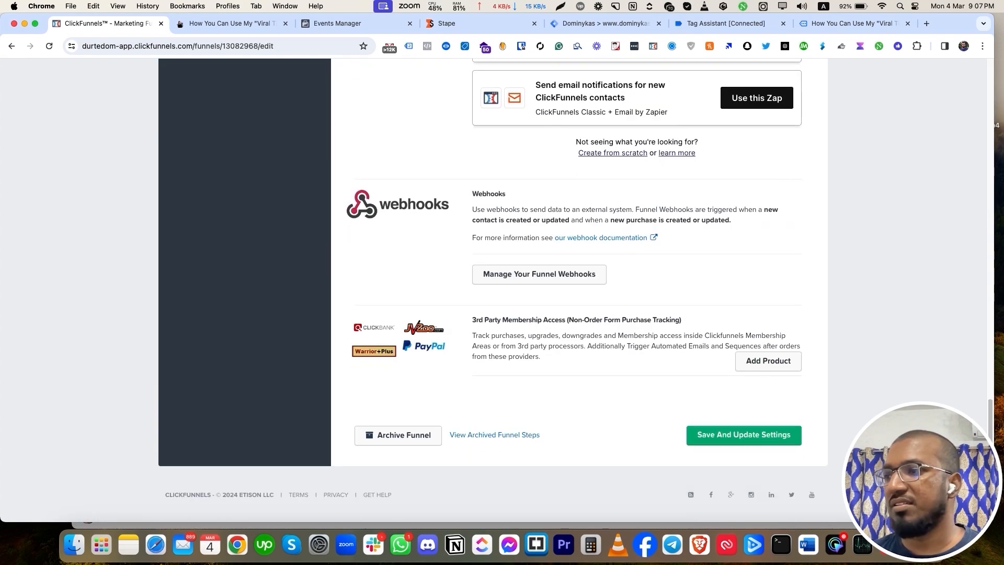
left_click(743, 435)
scroll(628, 314, "up", 20)
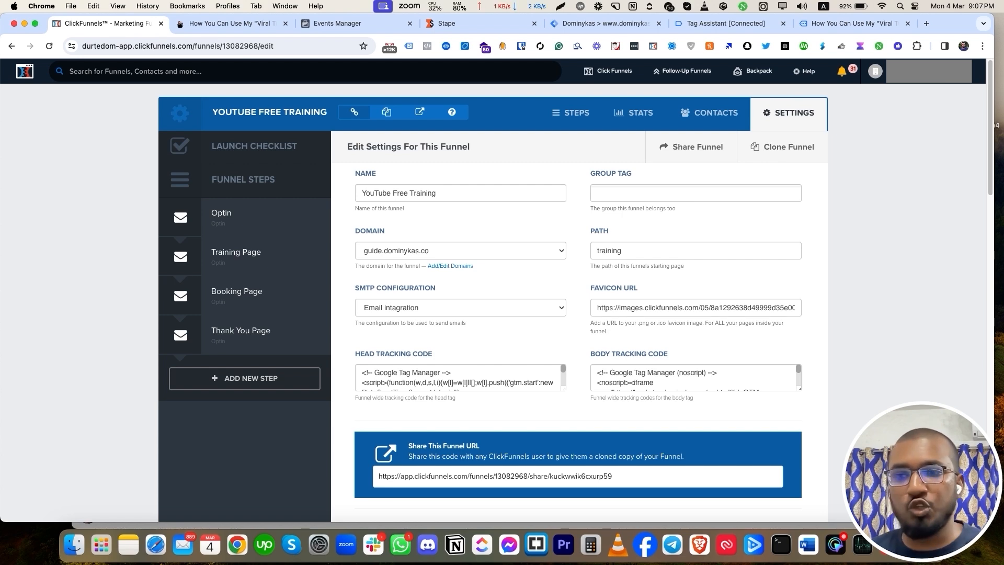
Reopen the funnel settings to verify the saved tracking code, then view the Optin step.
left_click(571, 113)
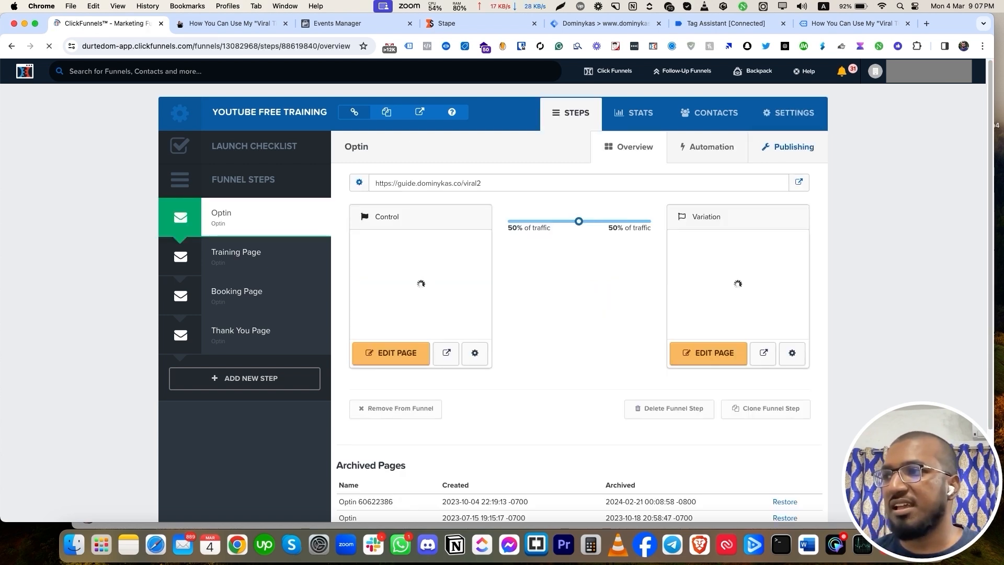
left_click(789, 113)
scroll(579, 314, "down", 3)
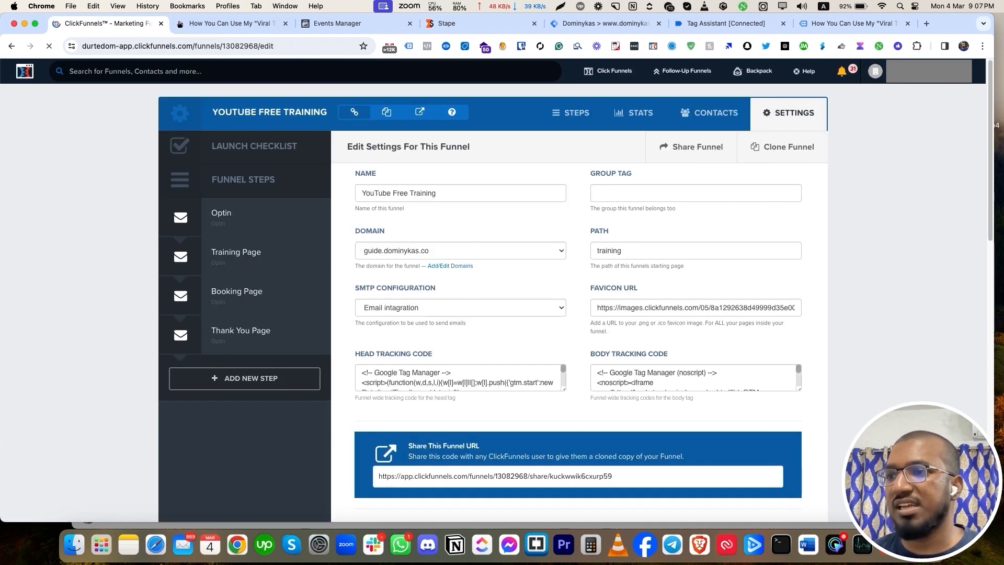
scroll(579, 314, "down", 4)
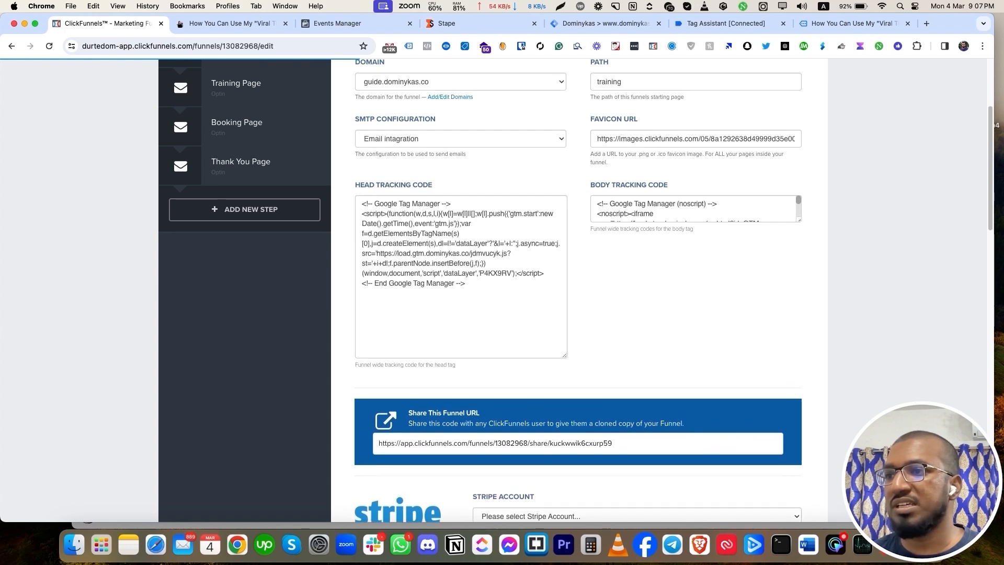
scroll(579, 314, "up", 5)
left_click(262, 216)
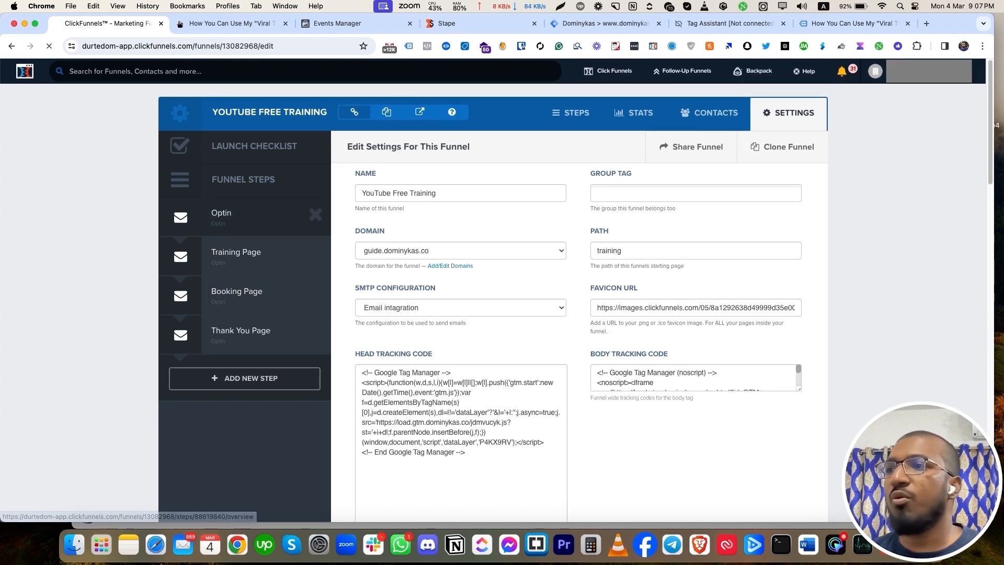
left_click(606, 23)
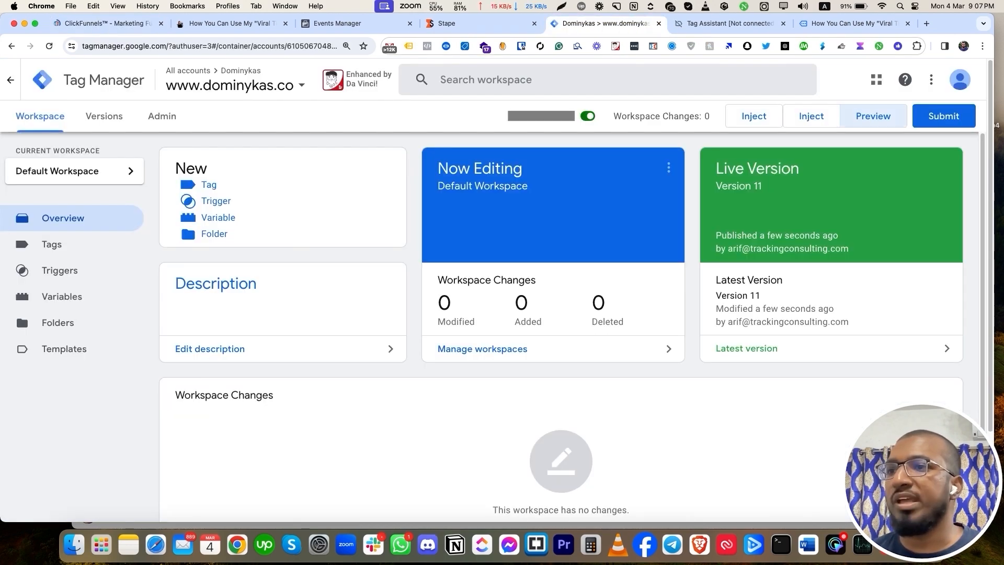
left_click(873, 116)
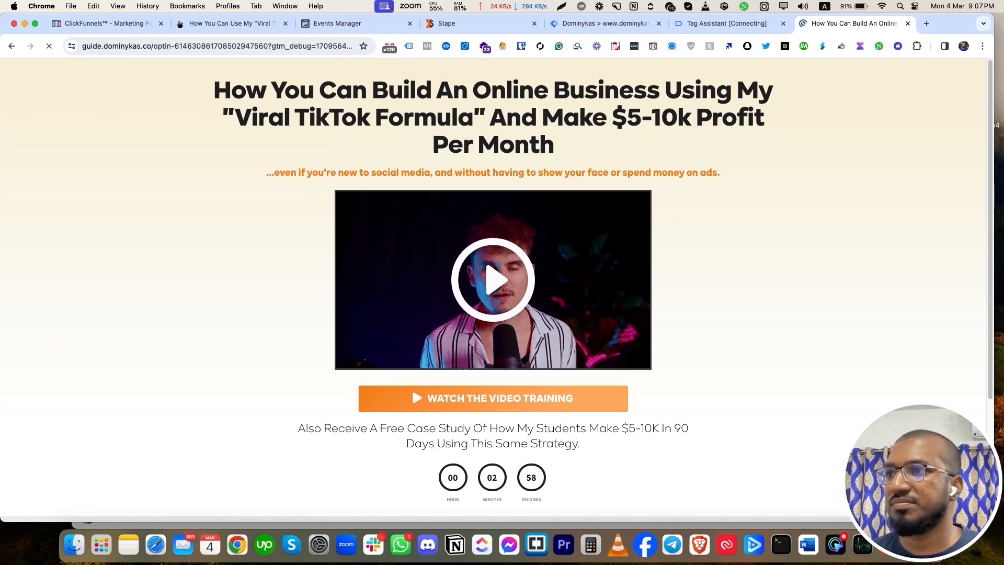
scroll(493, 291, "down", 3)
scroll(493, 291, "up", 3)
left_click(726, 23)
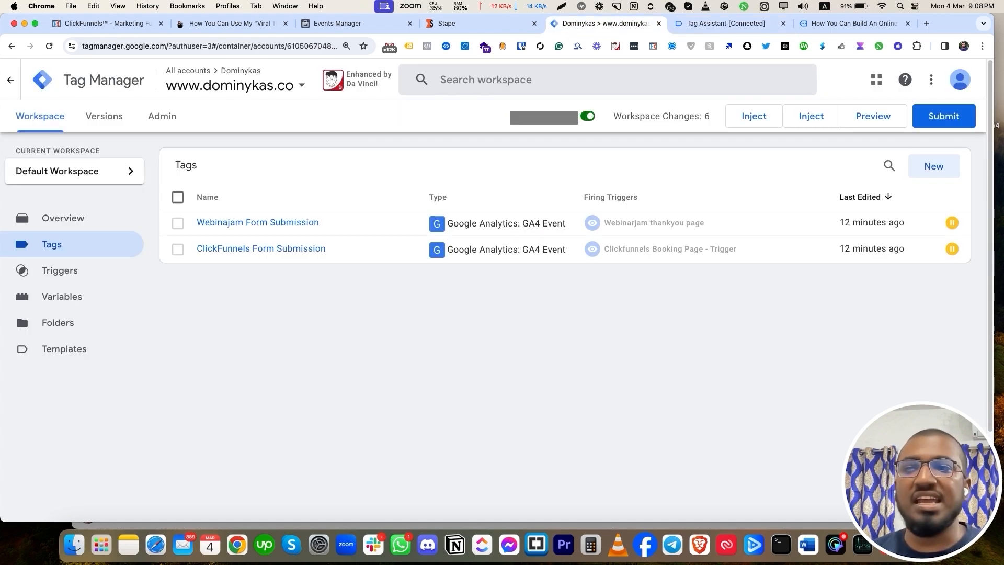
Search the Community Template Gallery for 'face' and view the Facebook Pixel template details.
left_click(934, 166)
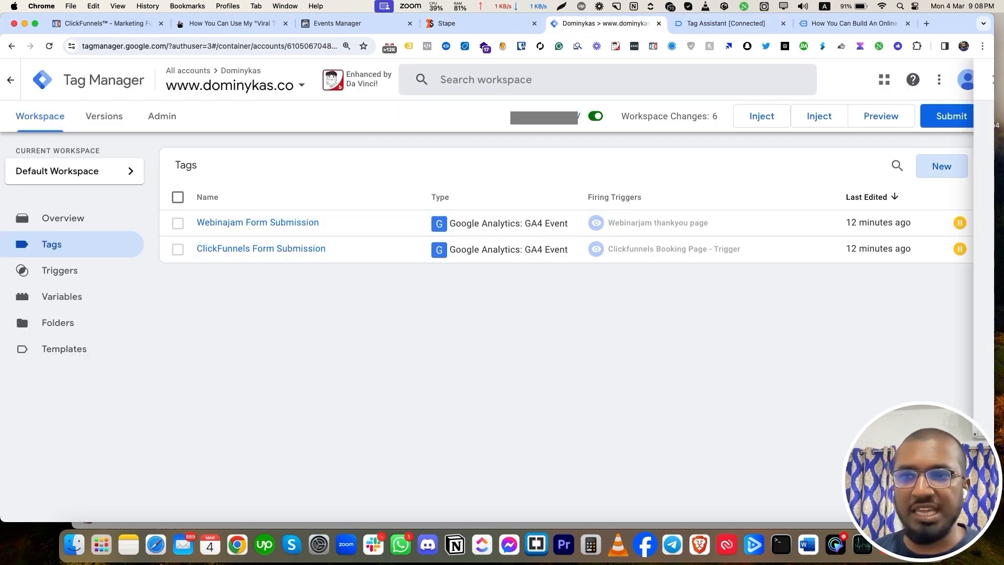
left_click(607, 204)
left_click(647, 230)
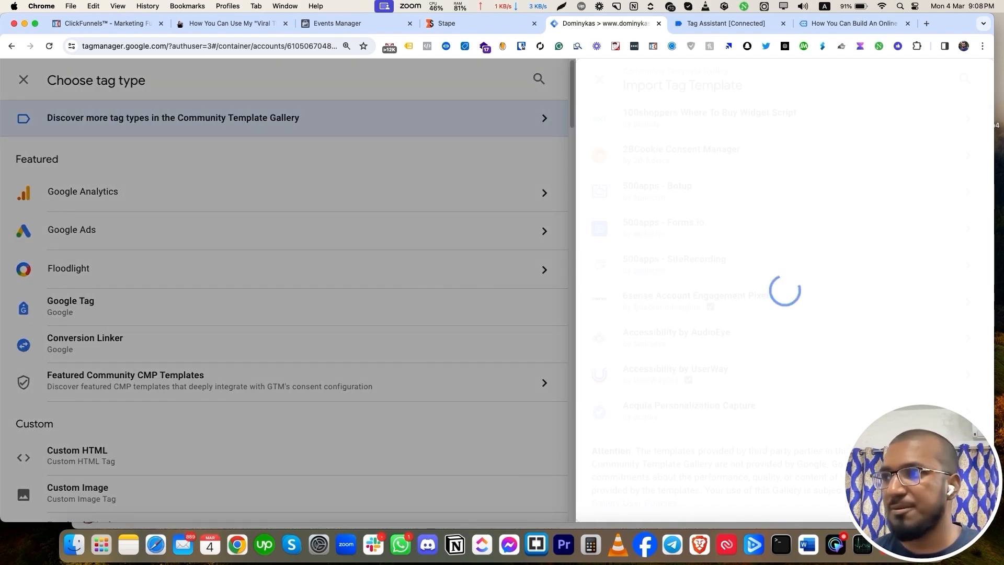
left_click(965, 78)
type("face")
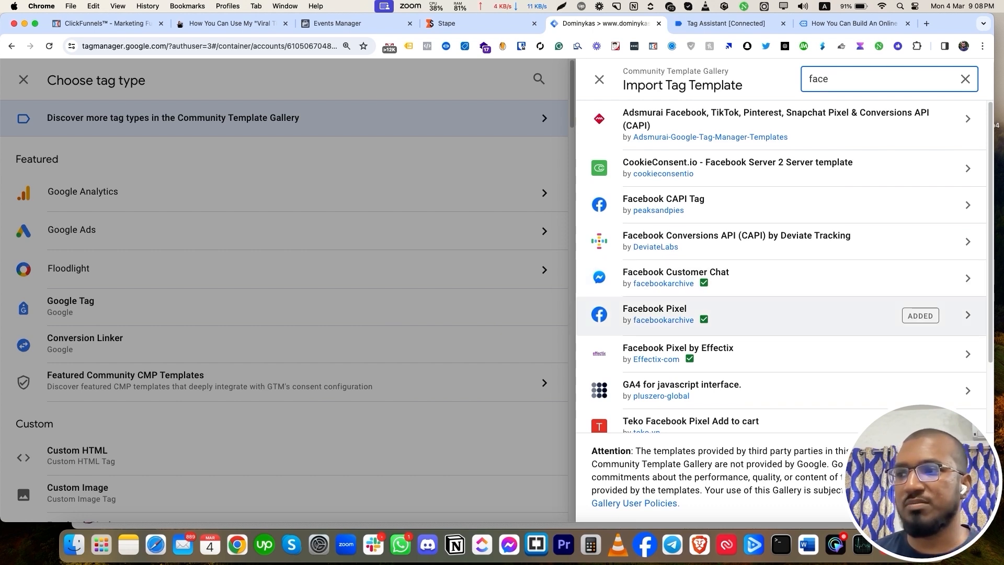
left_click(703, 319)
left_click(704, 319)
left_click(704, 319)
left_click(703, 319)
left_click(721, 315)
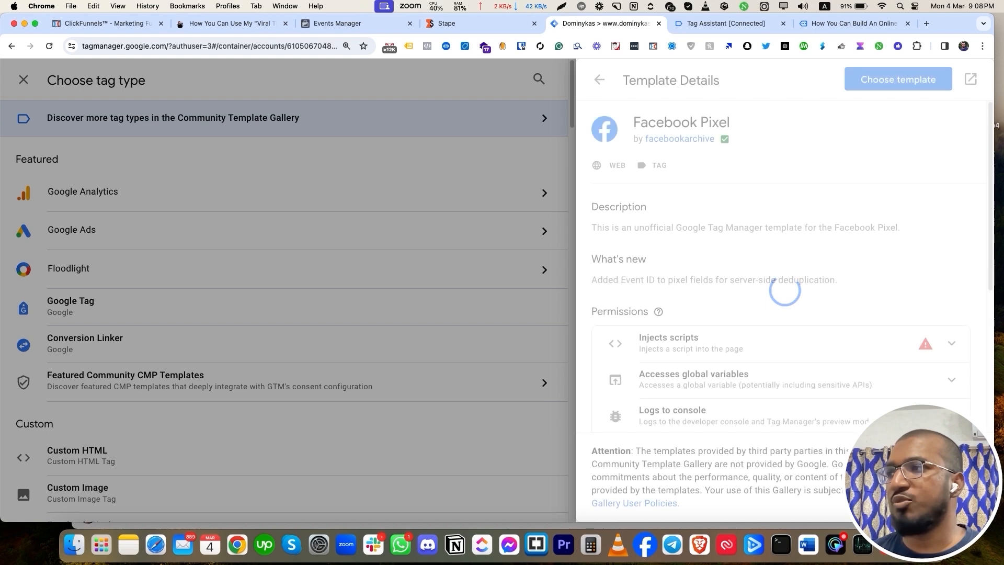
Discard the unfinished tag and start a fresh blank tag.
key("Escape")
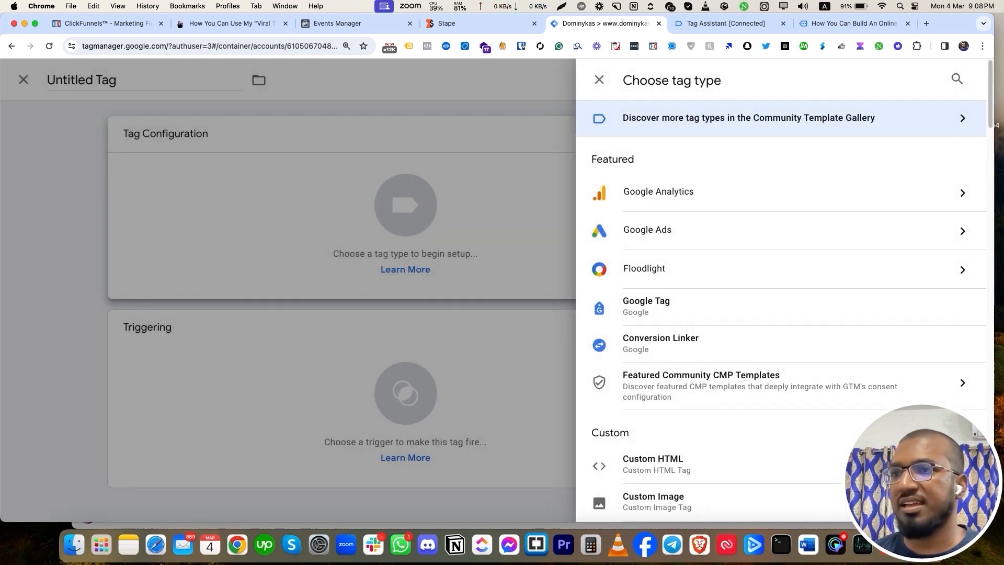
key("Escape")
left_click(207, 80)
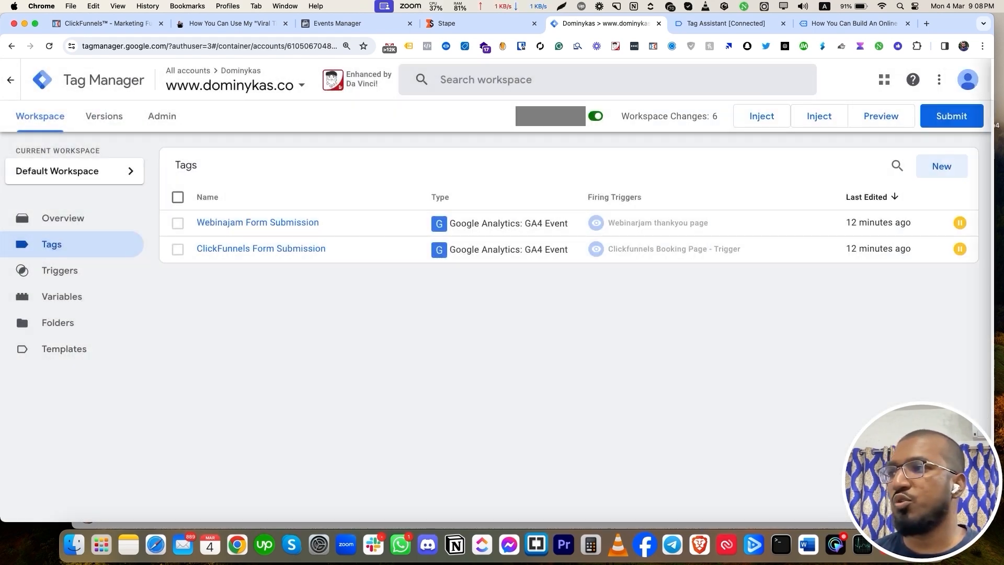
left_click(934, 166)
left_click(628, 220)
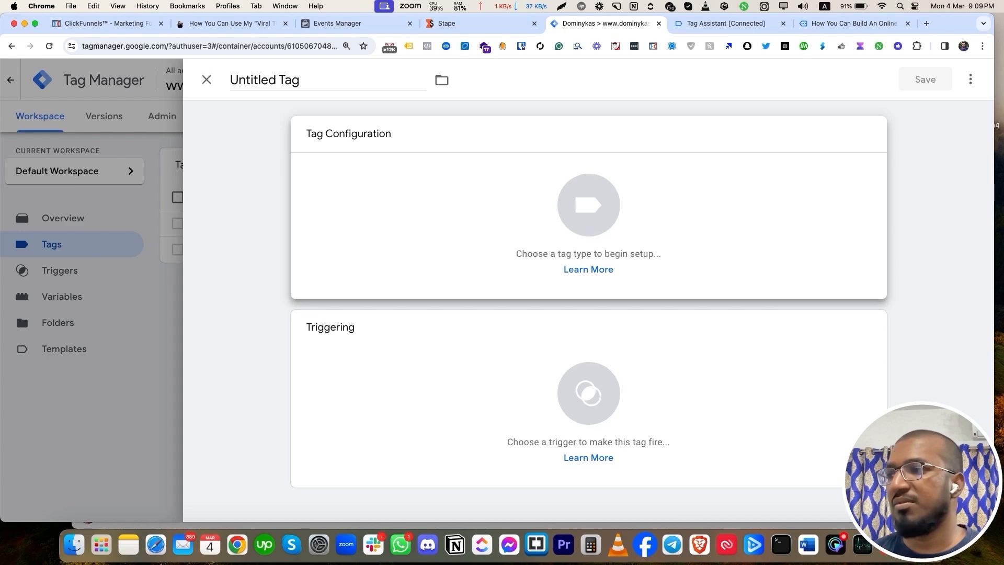
Make the tag a Facebook Pixel tag and take the dataset ID from Events Manager for Pixel ID.
scroll(680, 280, "down", 3)
left_click(654, 411)
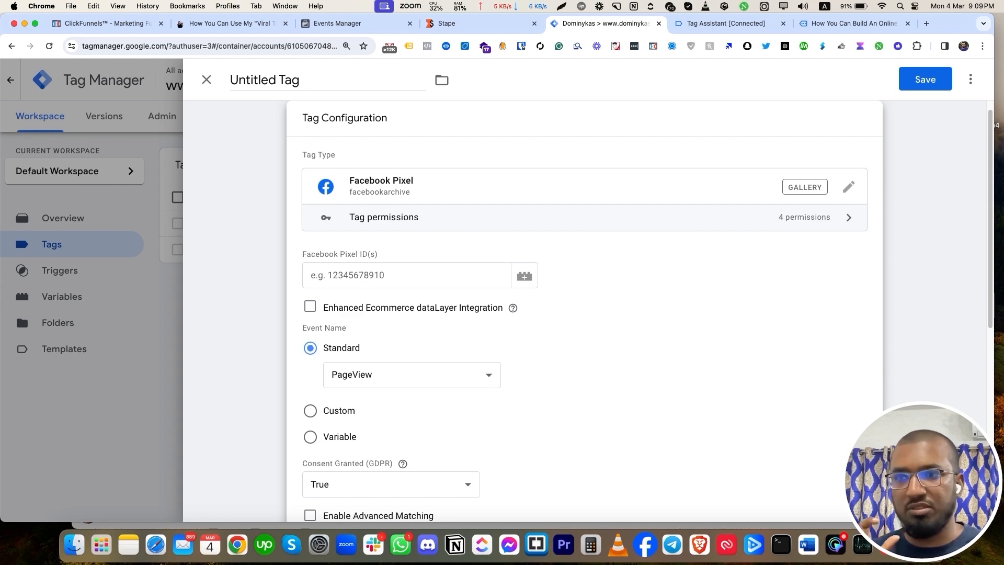
left_click(357, 23)
scroll(607, 325, "down", 3)
scroll(607, 325, "up", 7)
scroll(607, 326, "up", 15)
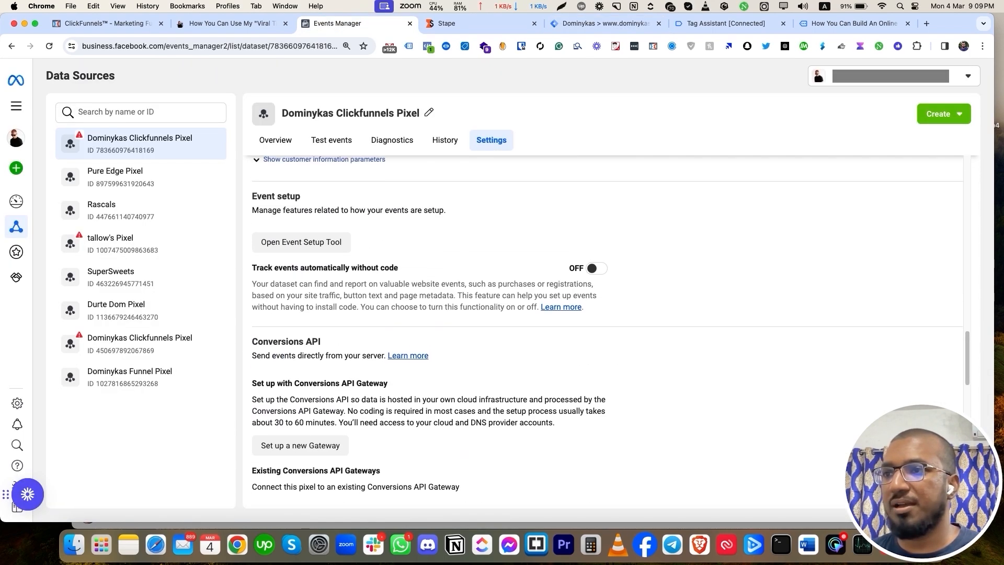
scroll(606, 326, "up", 5)
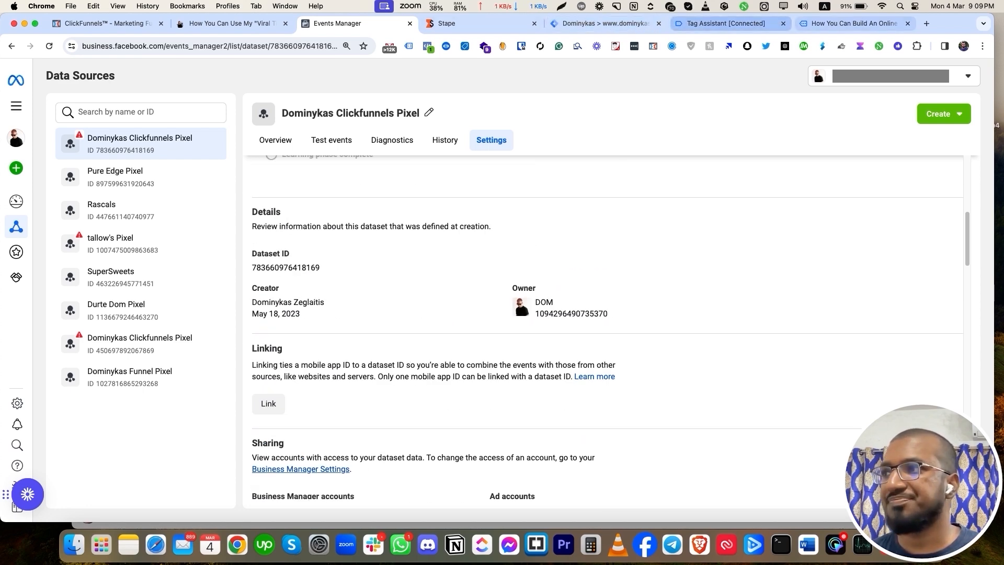
left_click(604, 23)
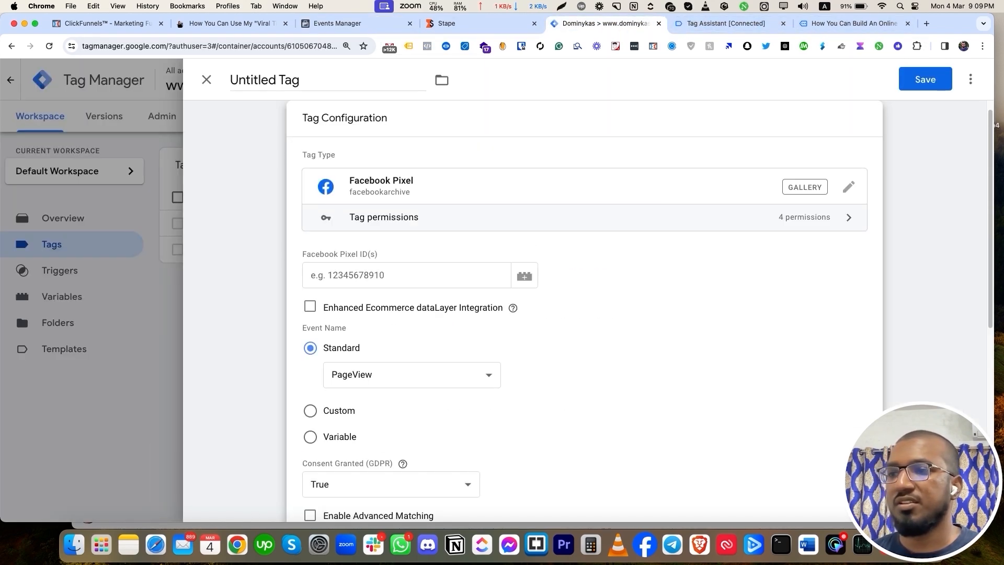
left_click(525, 276)
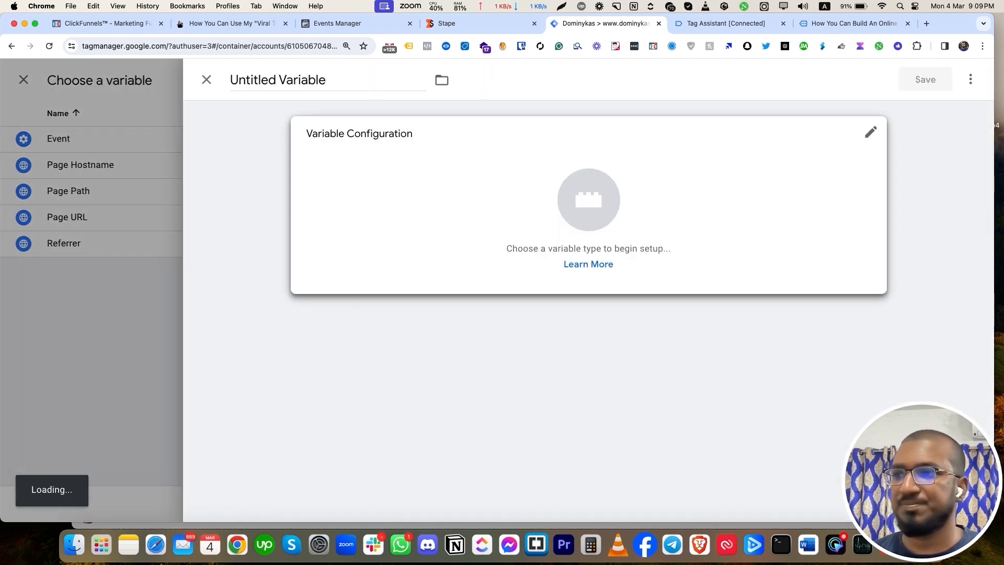
Save a Constant variable named 'pixel id' holding the pasted dataset ID.
left_click(589, 225)
scroll(680, 338, "down", 1)
left_click(679, 338)
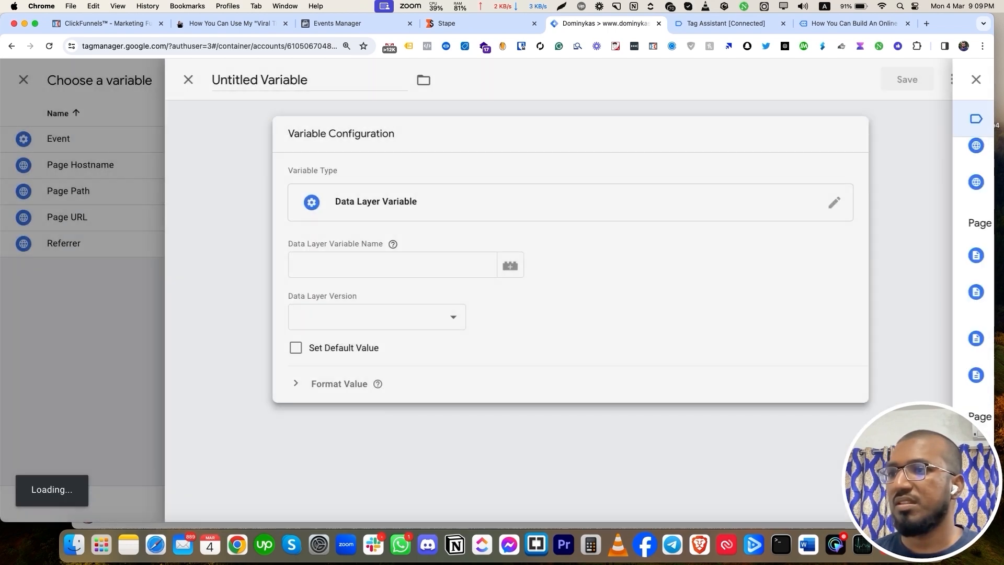
left_click(841, 202)
scroll(680, 324, "down", 3)
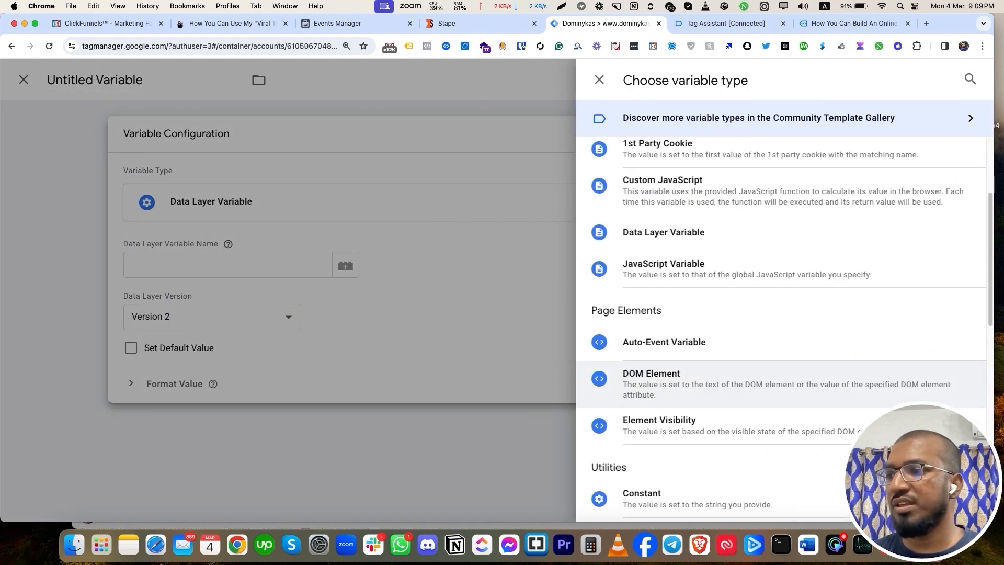
left_click(649, 354)
left_click(411, 265)
key("super+v")
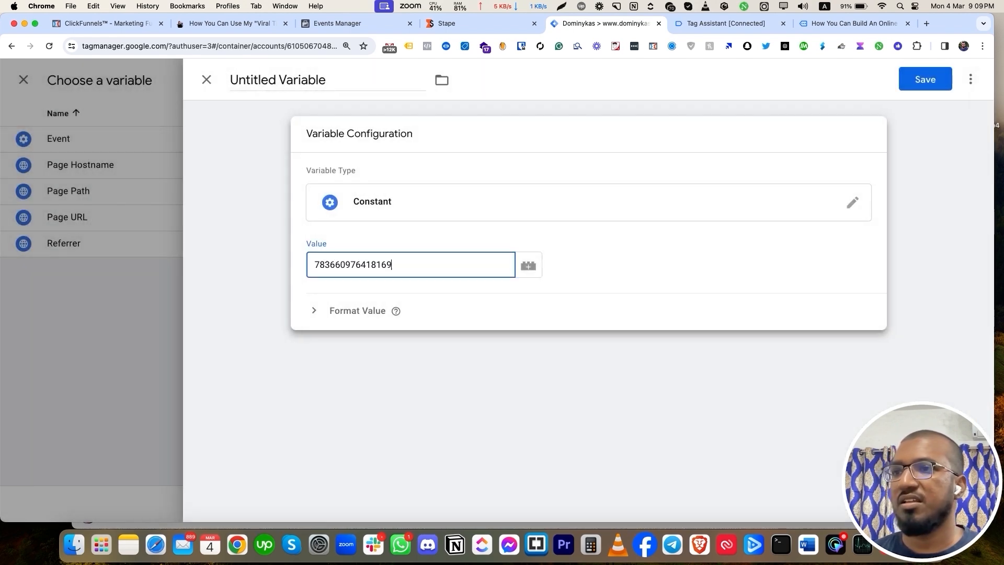
left_click(293, 80)
type("pixel id")
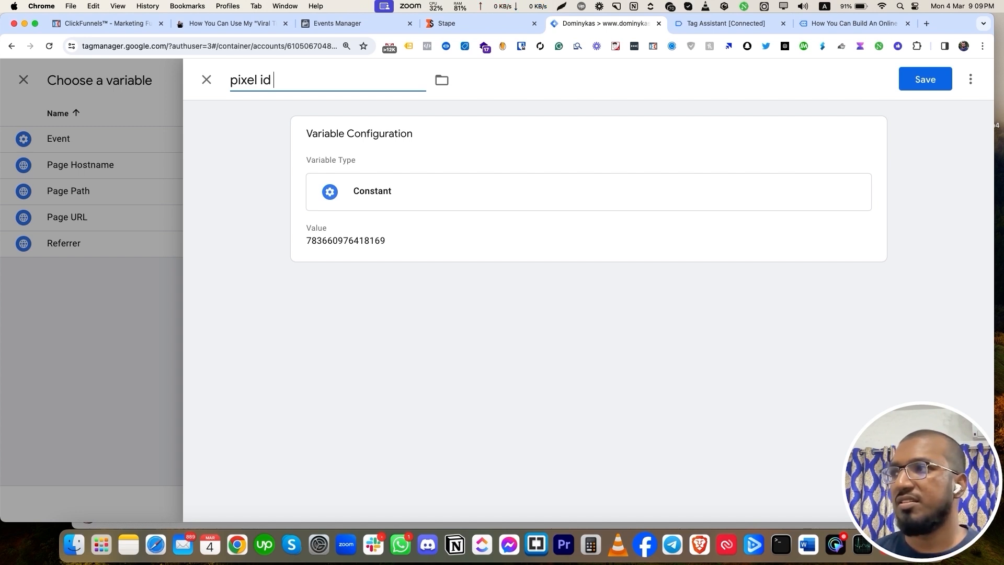
left_click(925, 80)
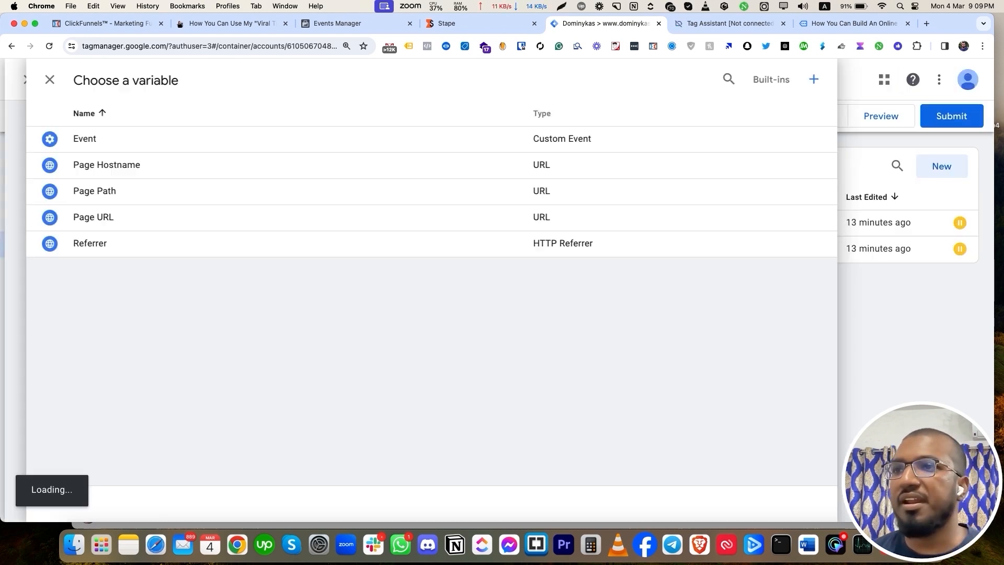
Under the tag's More Settings, start a new variable for the Event ID field.
scroll(584, 308, "down", 7)
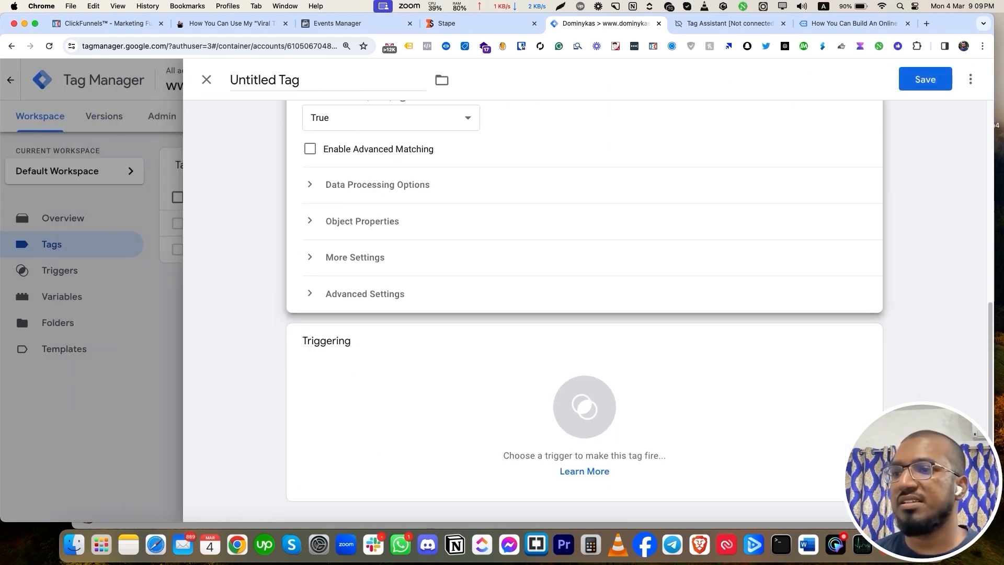
left_click(355, 257)
left_click(381, 342)
left_click(545, 342)
left_click(970, 79)
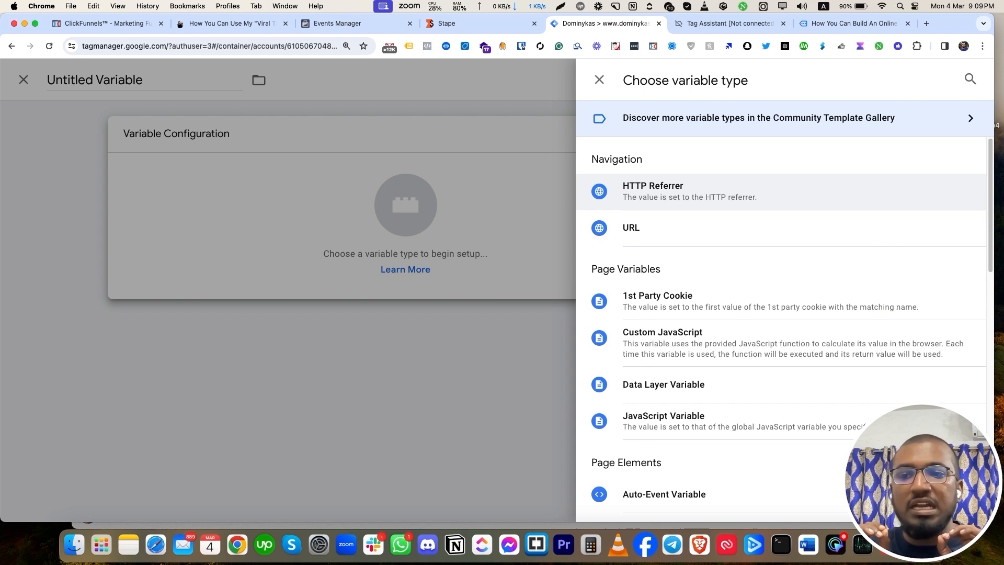
Search Google for 'facebook deduplication method' and open Meta's deduplication article in a new tab.
key("super+t")
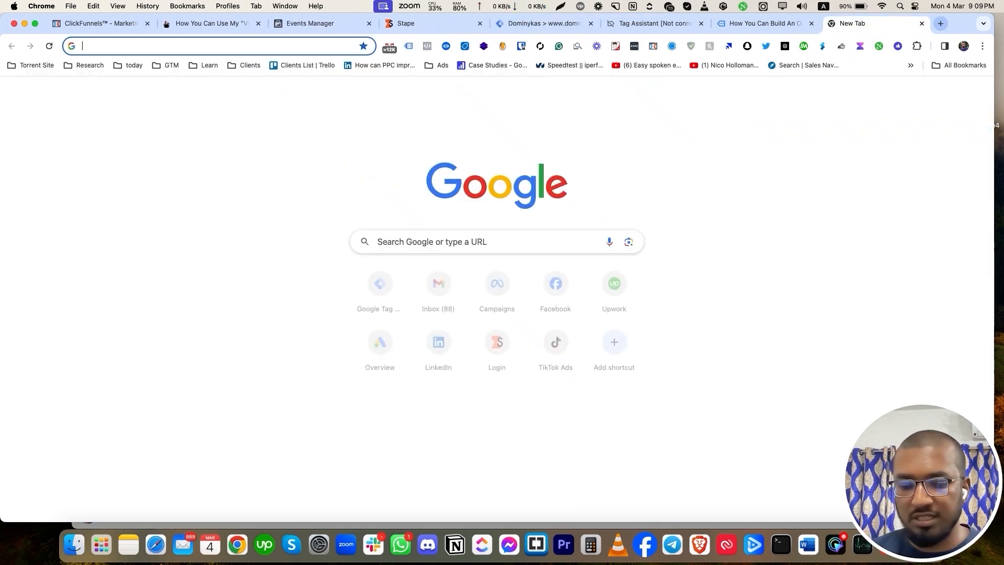
type("facebook ")
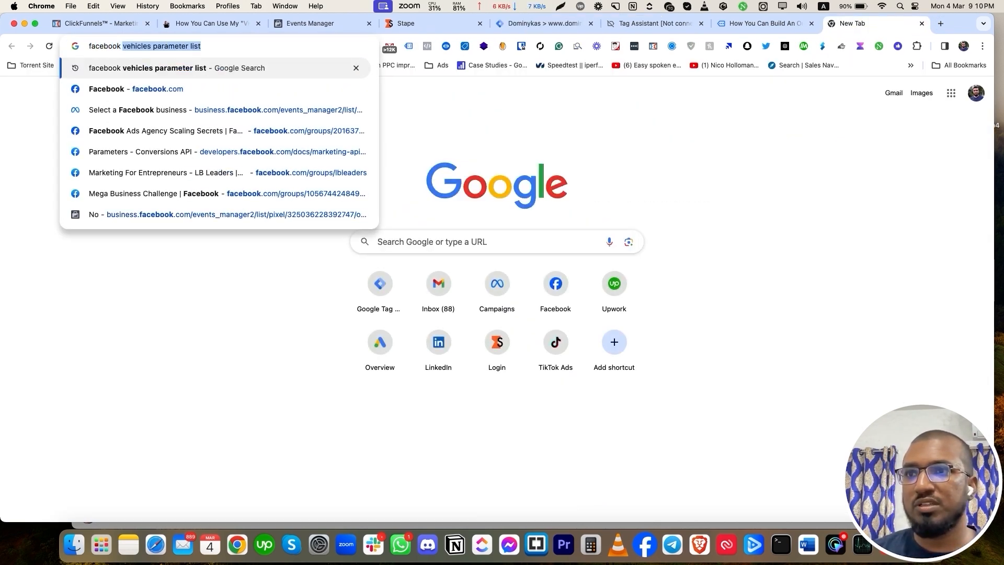
type("debu")
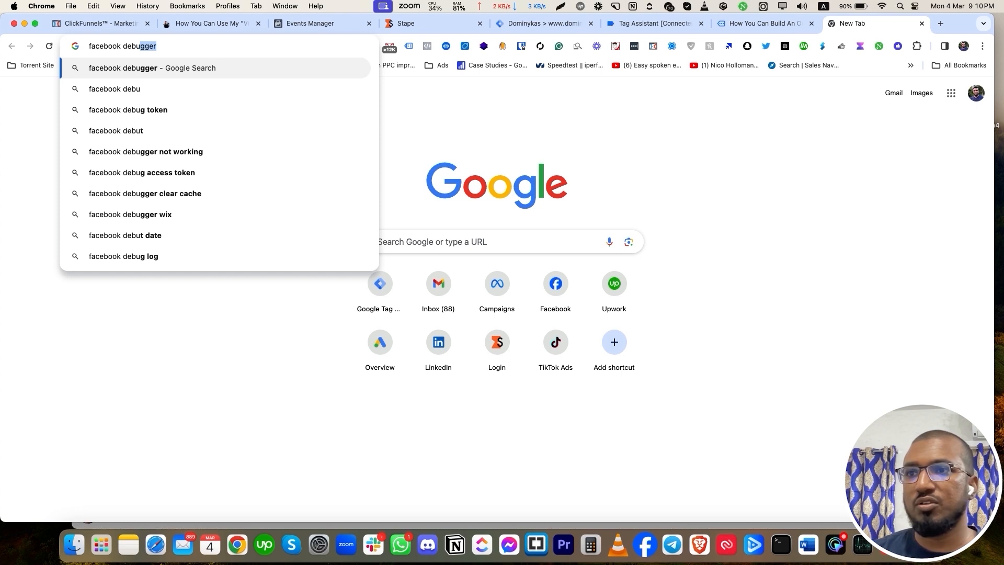
type("b")
key("BackSpace")
key("BackSpace")
key("BackSpace")
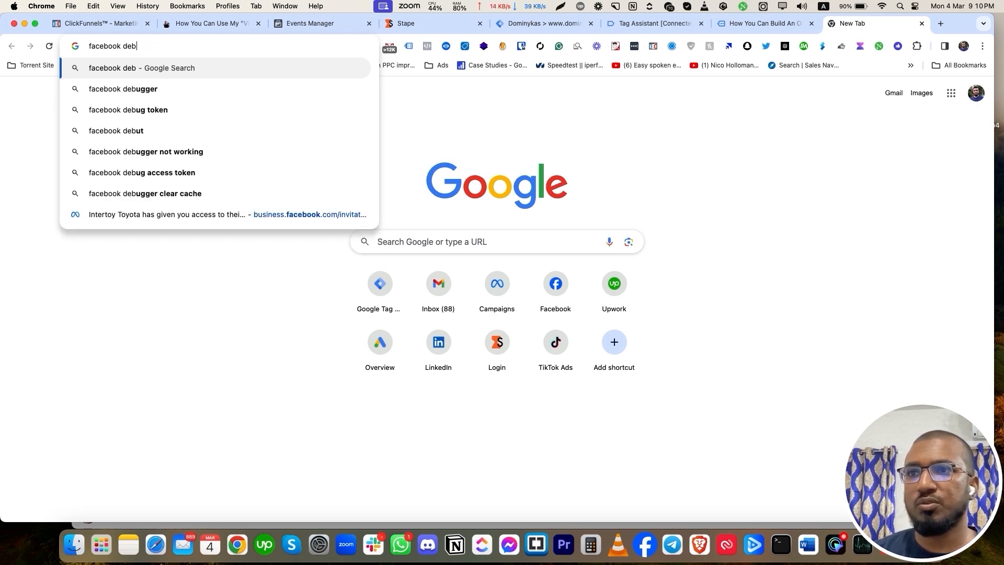
type("dub")
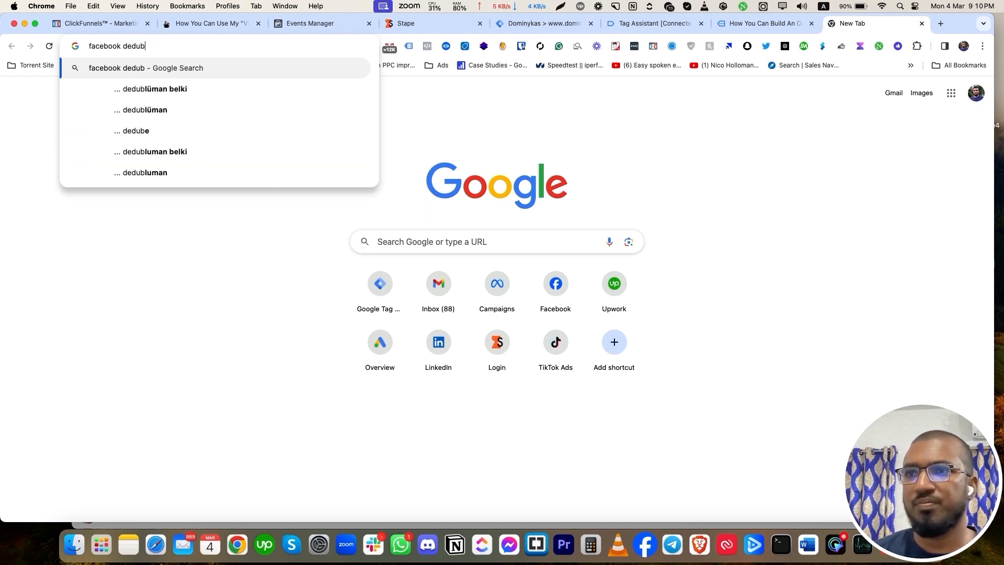
key("BackSpace")
type("plication method")
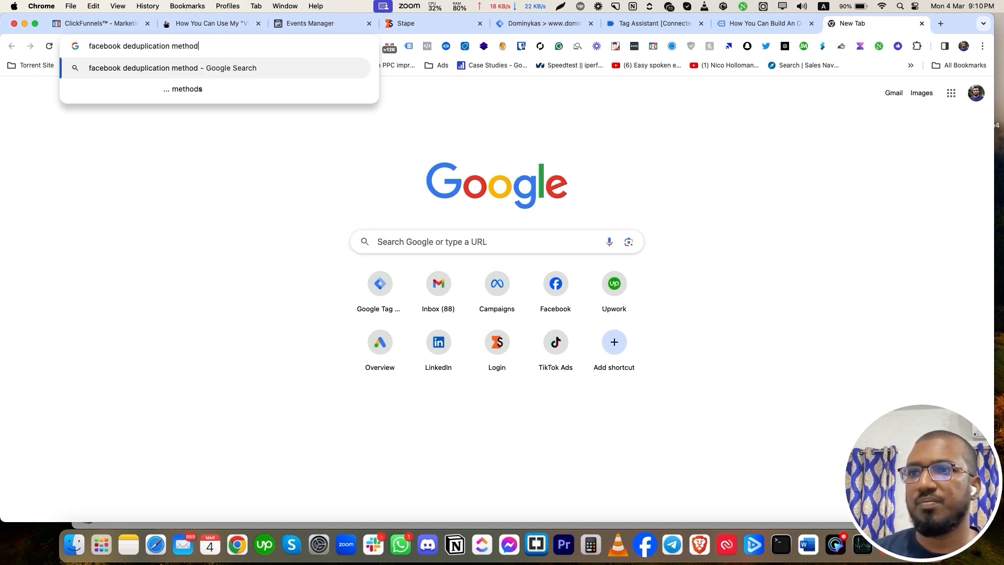
key("Return")
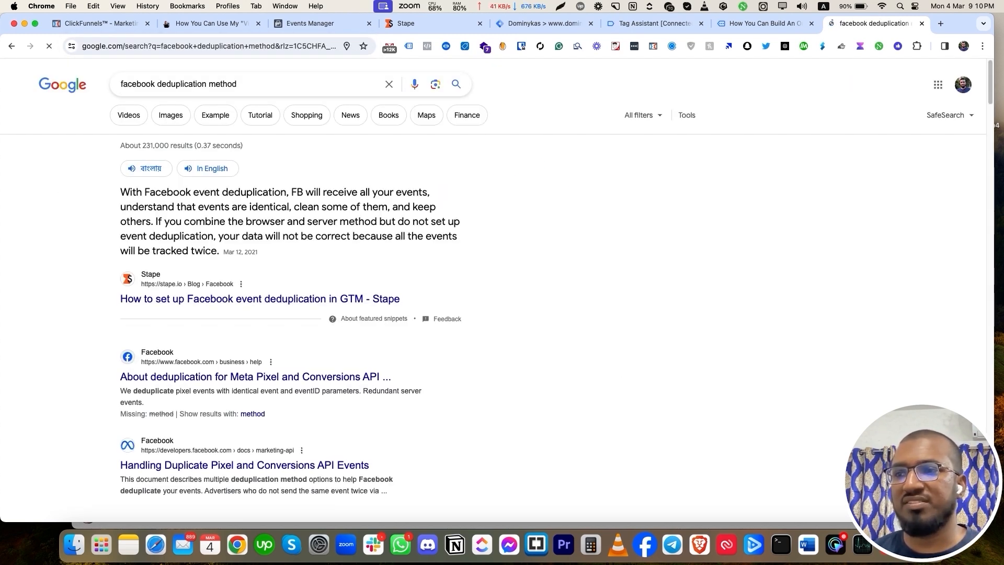
scroll(262, 301, "down", 3)
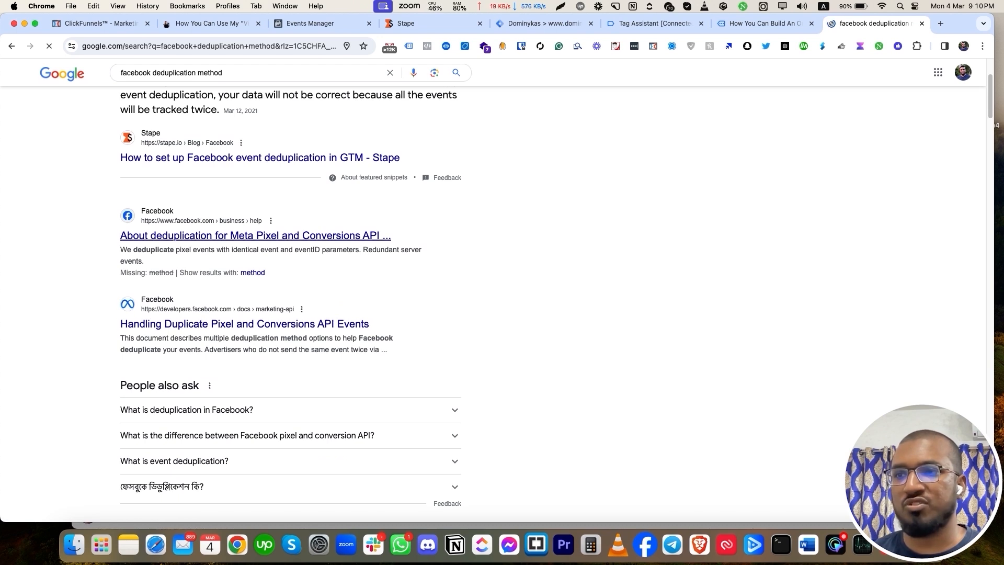
left_click(255, 235, "super")
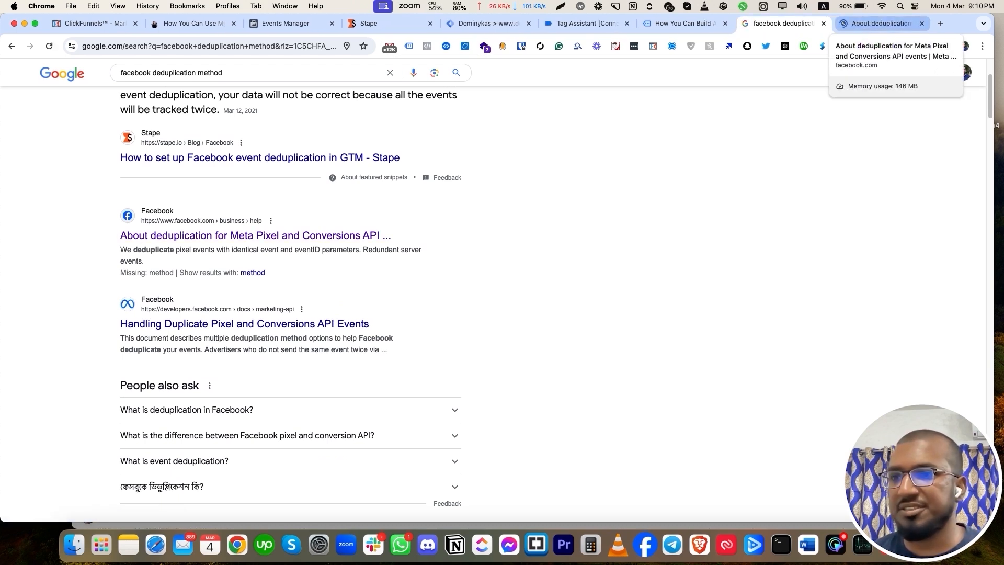
Read Meta's About deduplication article, highlighting the Meta Pixel and custom events passages.
left_click(878, 24)
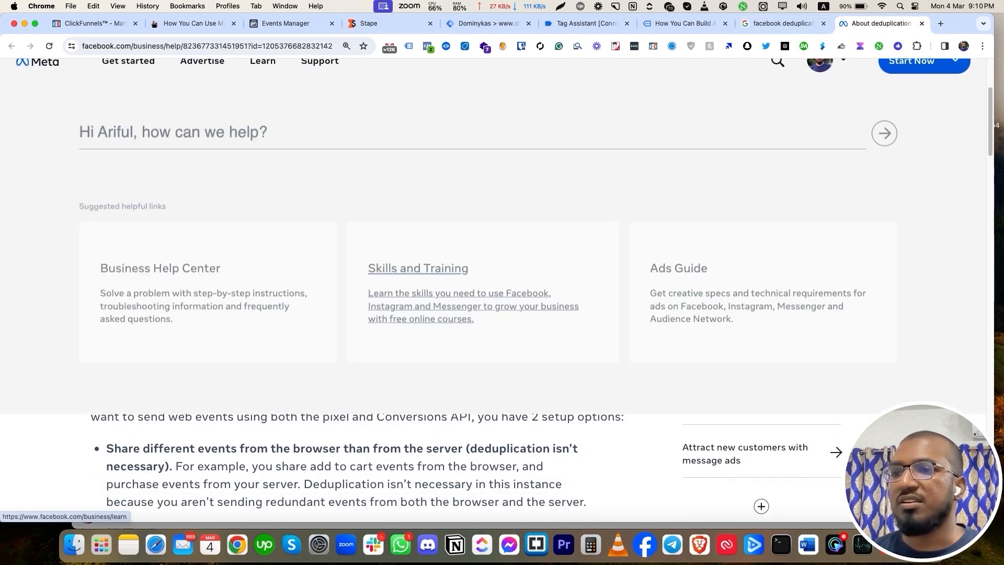
scroll(358, 314, "down", 10)
scroll(358, 314, "up", 10)
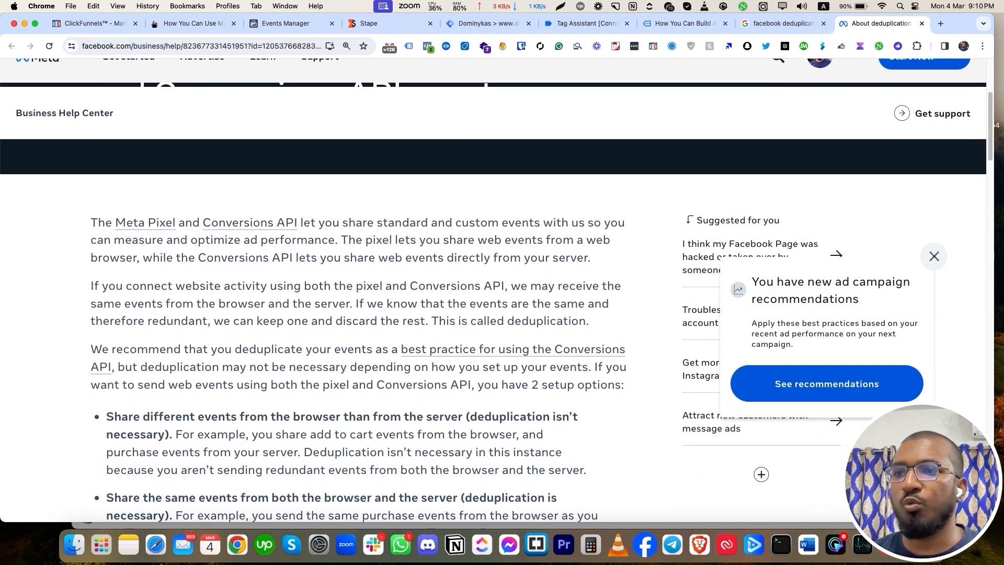
left_click_drag(91, 223, 173, 222)
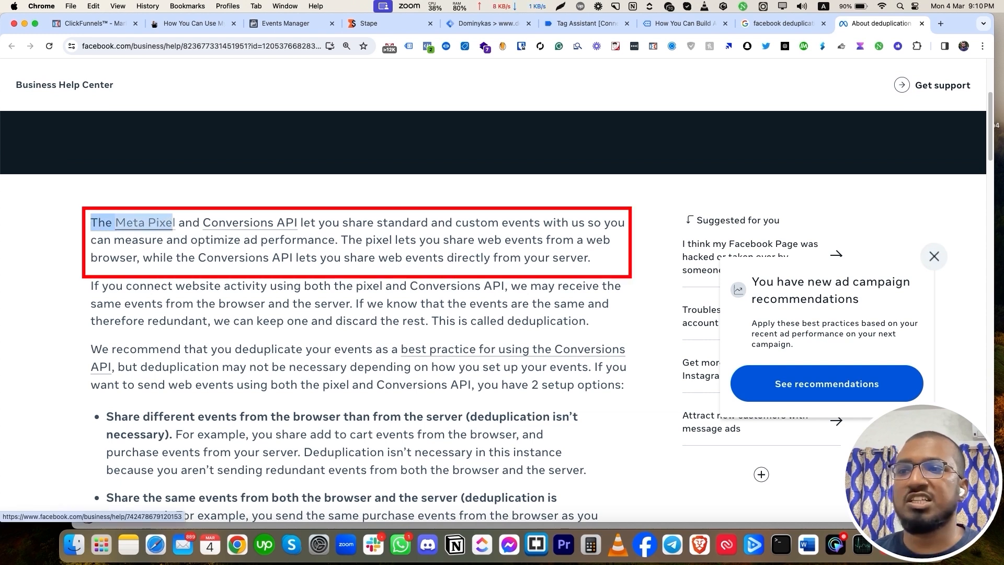
left_click_drag(343, 223, 494, 240)
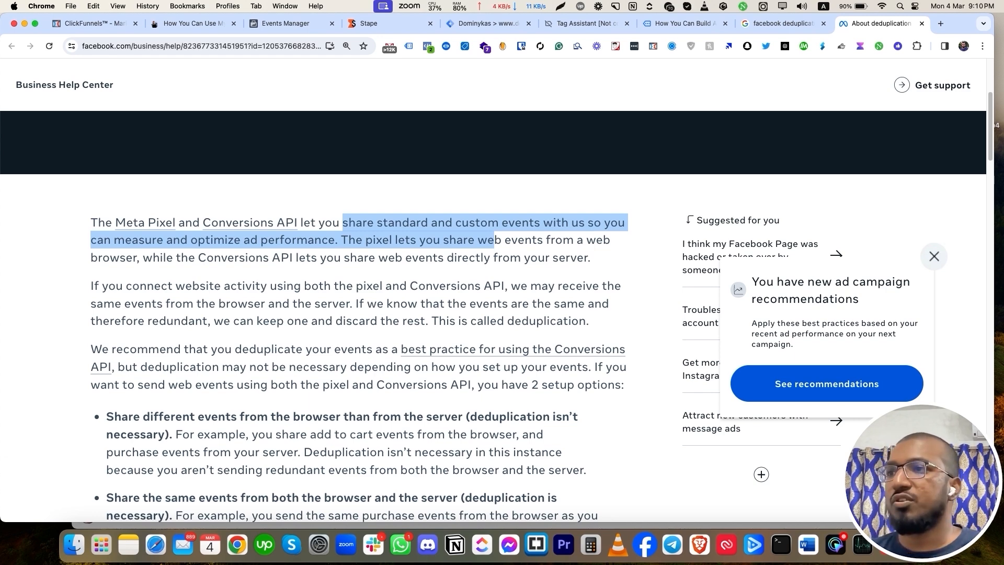
left_click(488, 23)
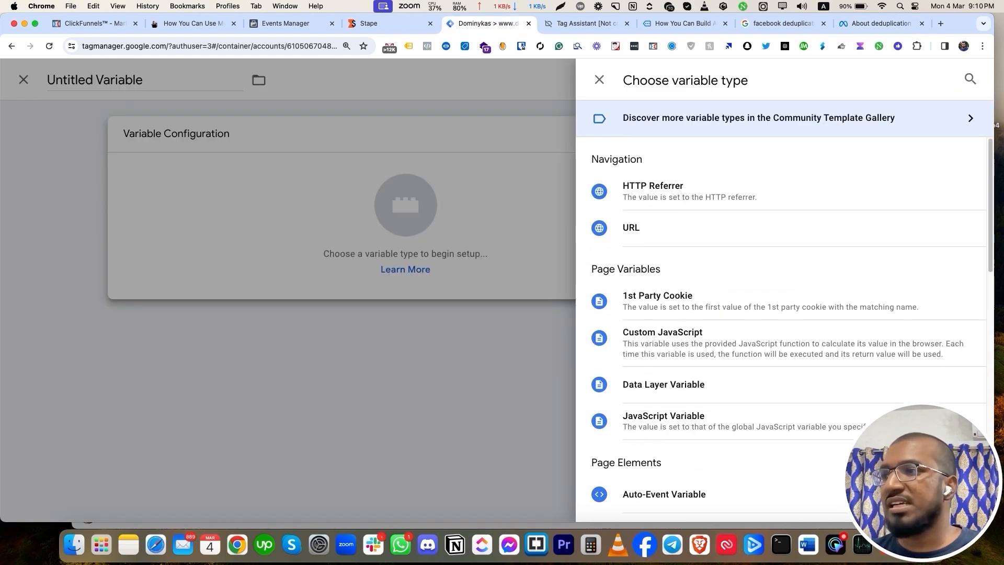
Find the Event Id community template by searching 'event' and add it to the workspace.
scroll(732, 235, "down", 8)
scroll(785, 313, "up", 8)
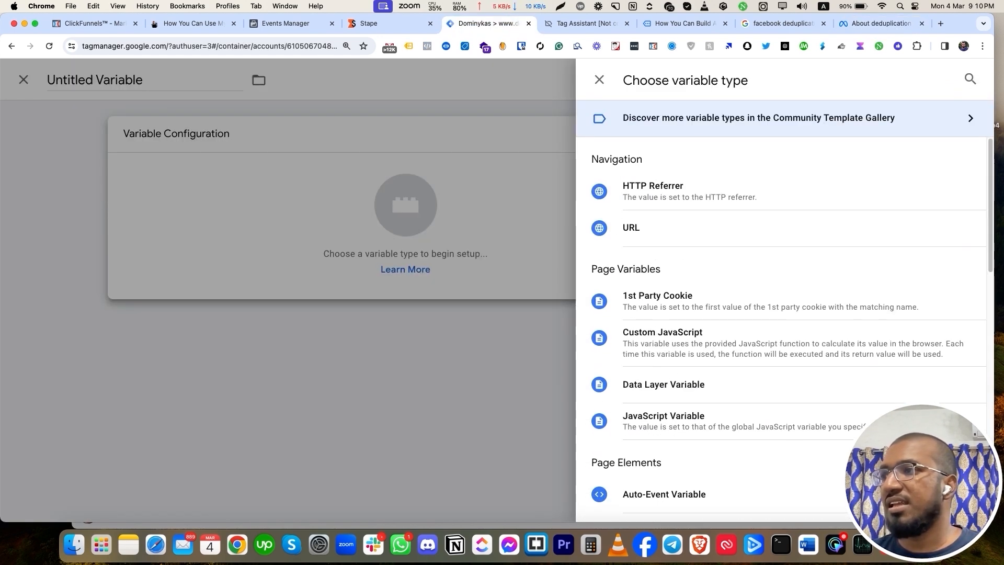
left_click(758, 118)
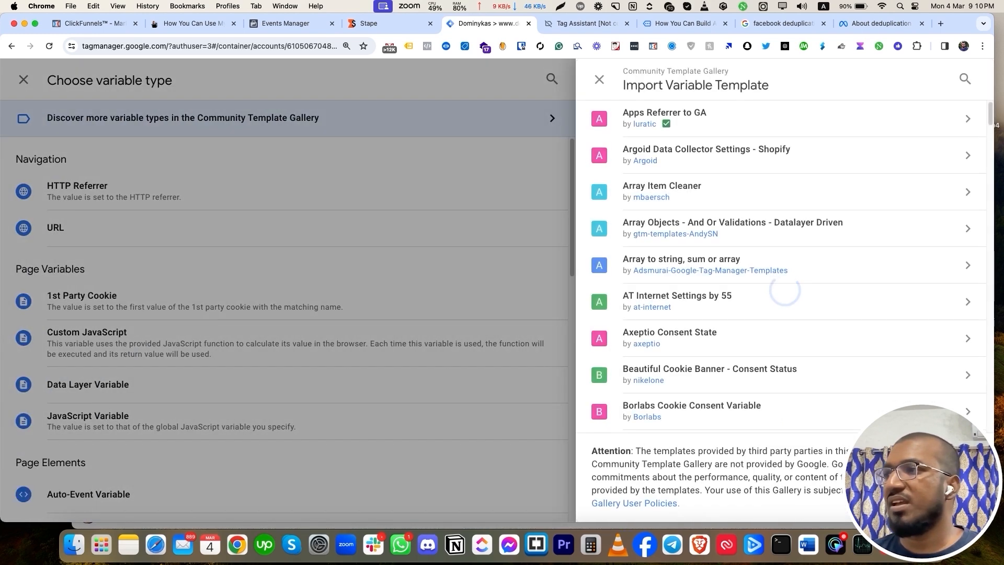
left_click(965, 79)
type("e")
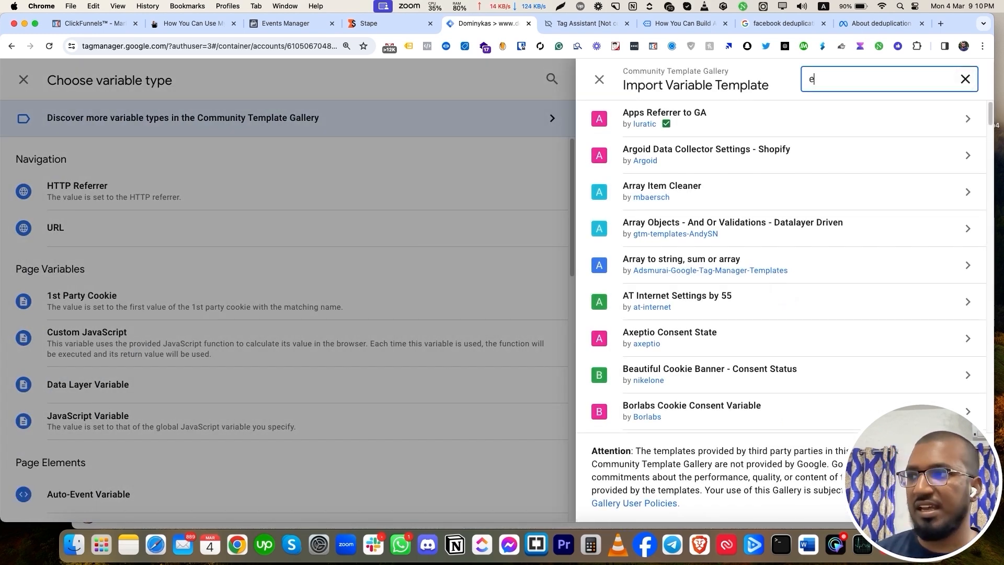
type("n")
key("BackSpace")
key("BackSpace")
type("e")
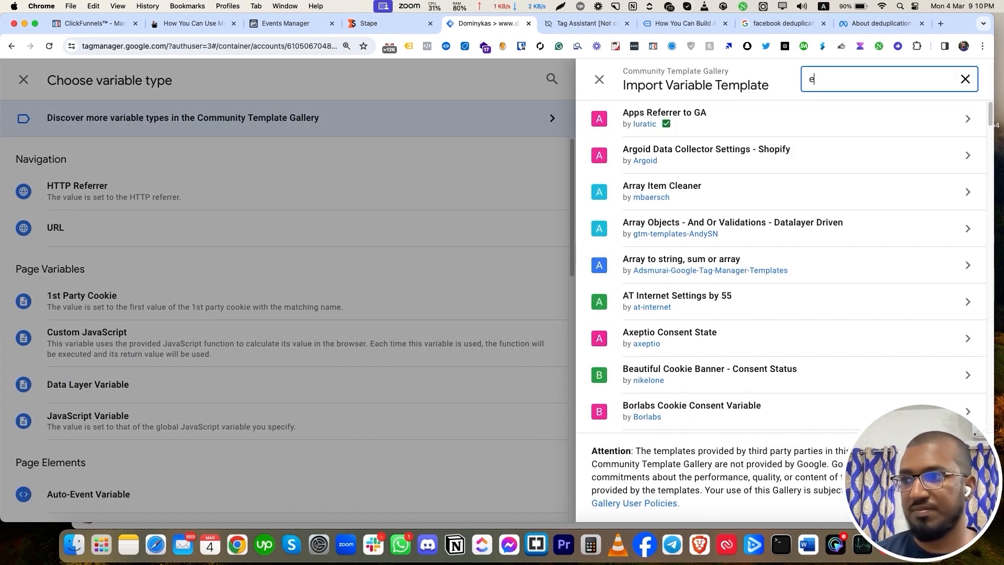
type("vne")
left_click(706, 191)
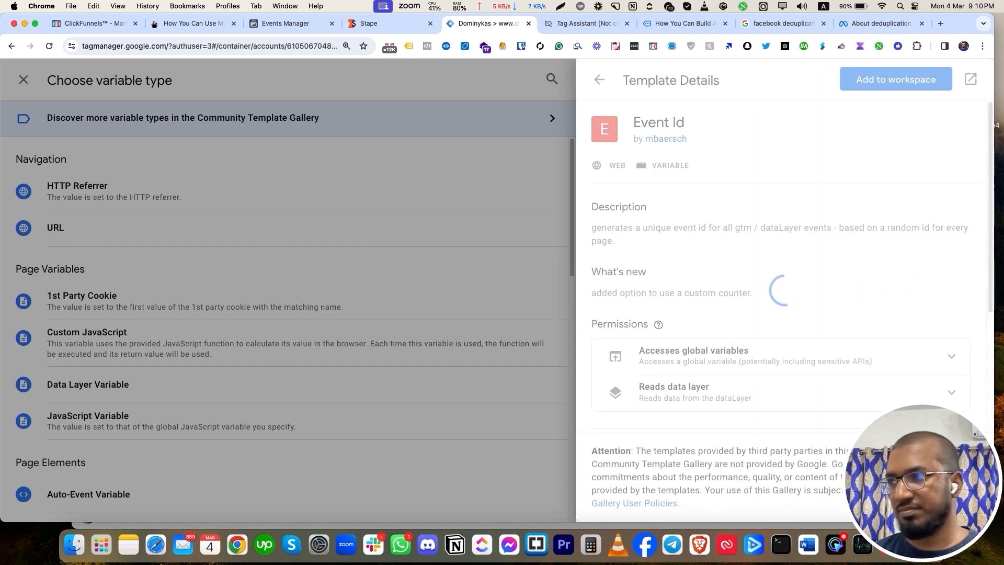
left_click(895, 79)
left_click(672, 320)
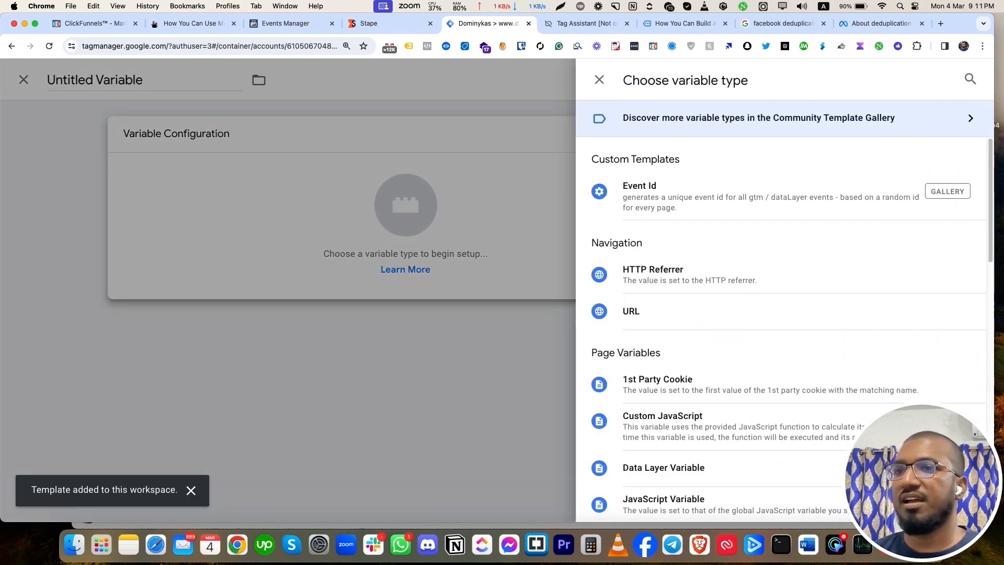
Create a new variable of type Event Id and name it 'Event ID'.
left_click(599, 79)
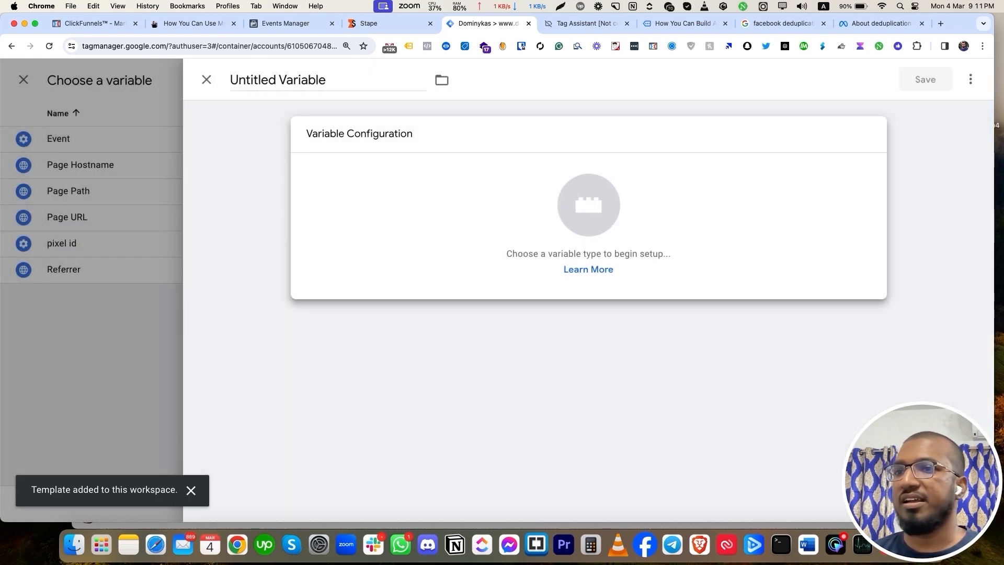
left_click(207, 80)
left_click(970, 80)
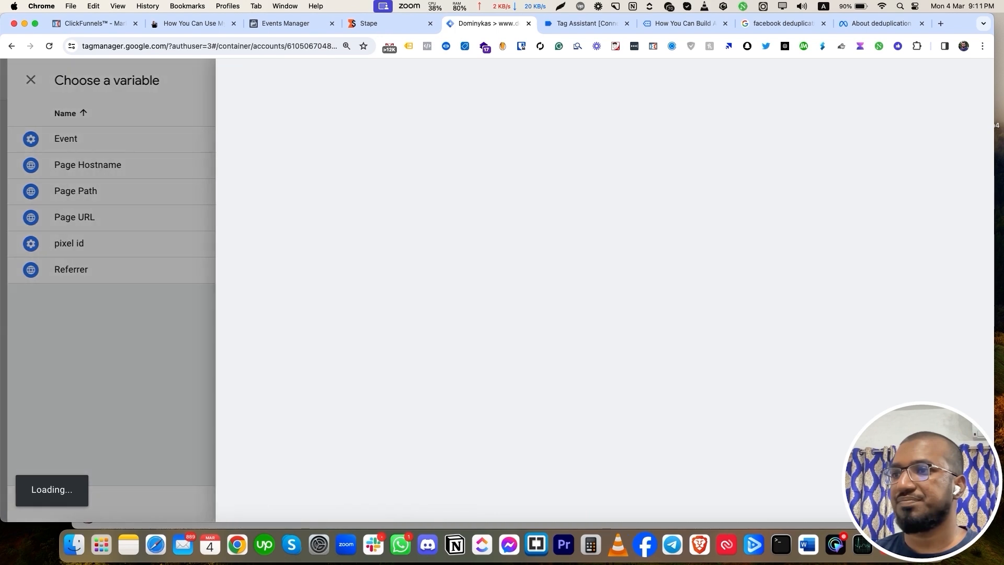
left_click(591, 220)
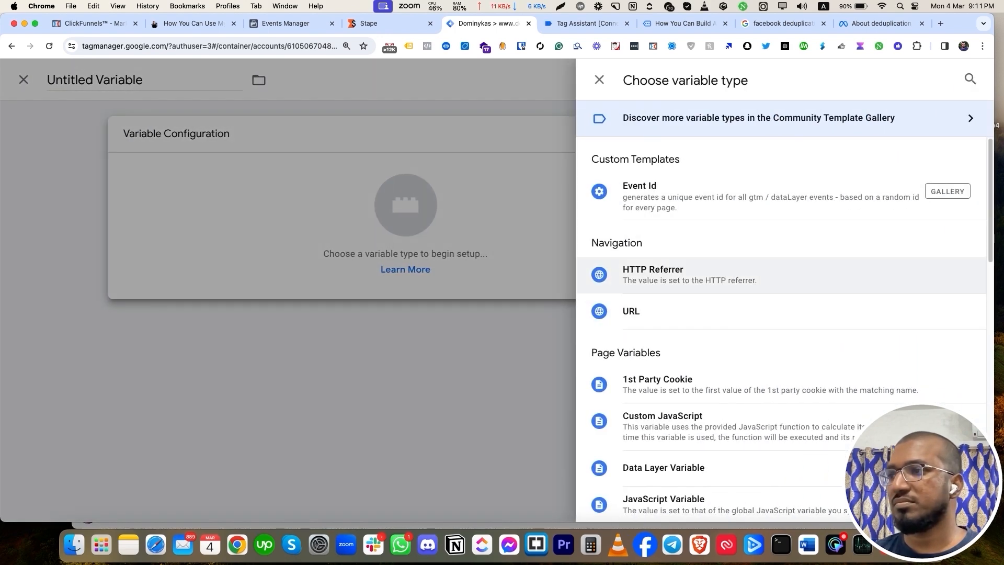
left_click(680, 196)
key("super+a")
type("WE")
type("Event ID")
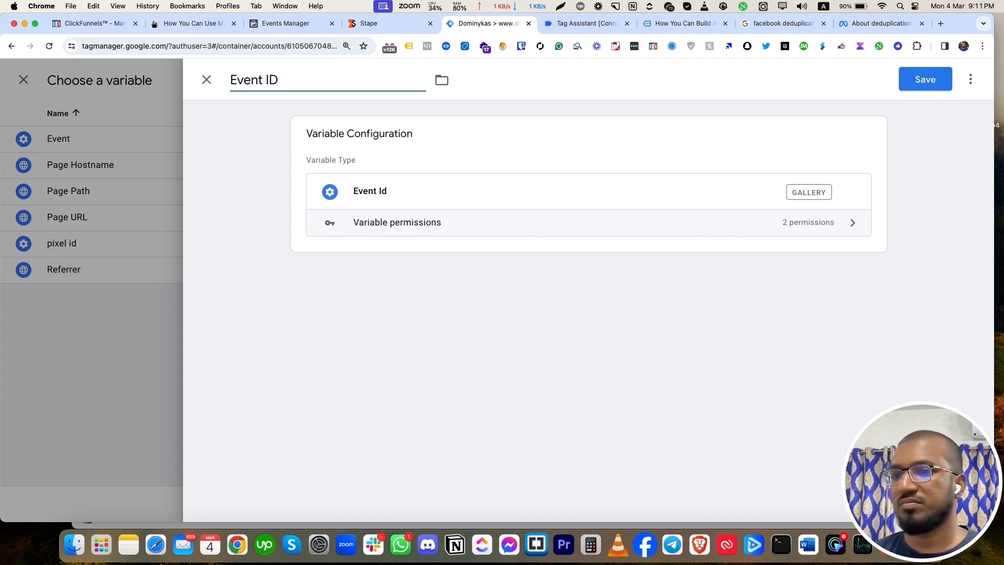
Save the Event ID variable so the Pixel tag passes {{Event ID}} as its event ID.
left_click(925, 79)
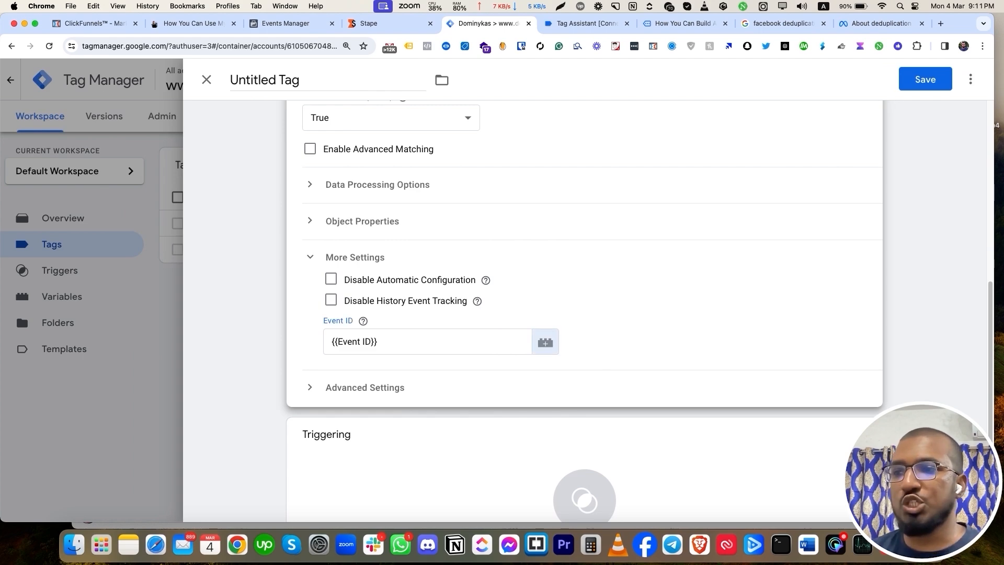
scroll(585, 314, "up", 5)
scroll(585, 313, "down", 7)
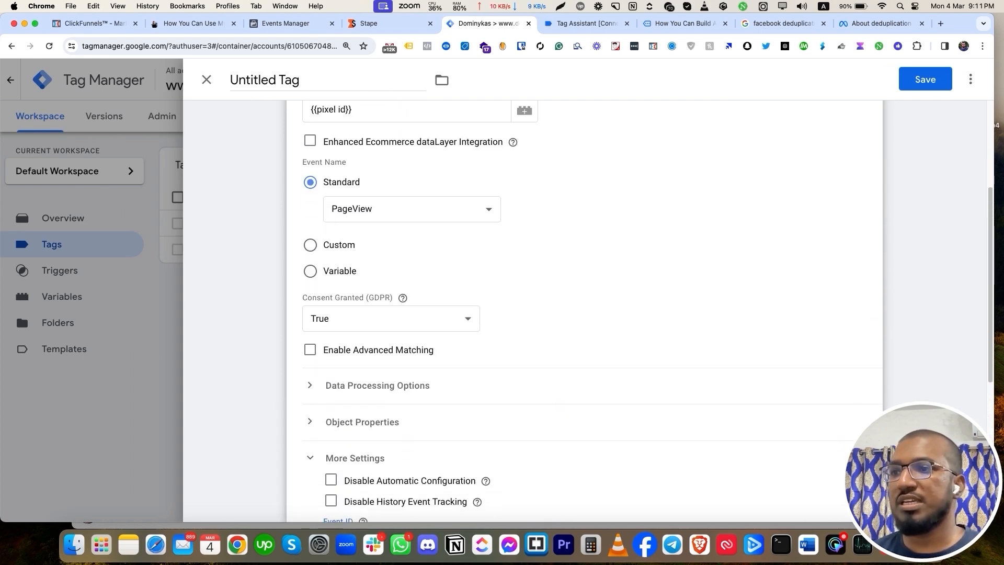
Fire the Facebook Pixel tag on All Pages, name it 'FB - All Page', and save it.
left_click(582, 408)
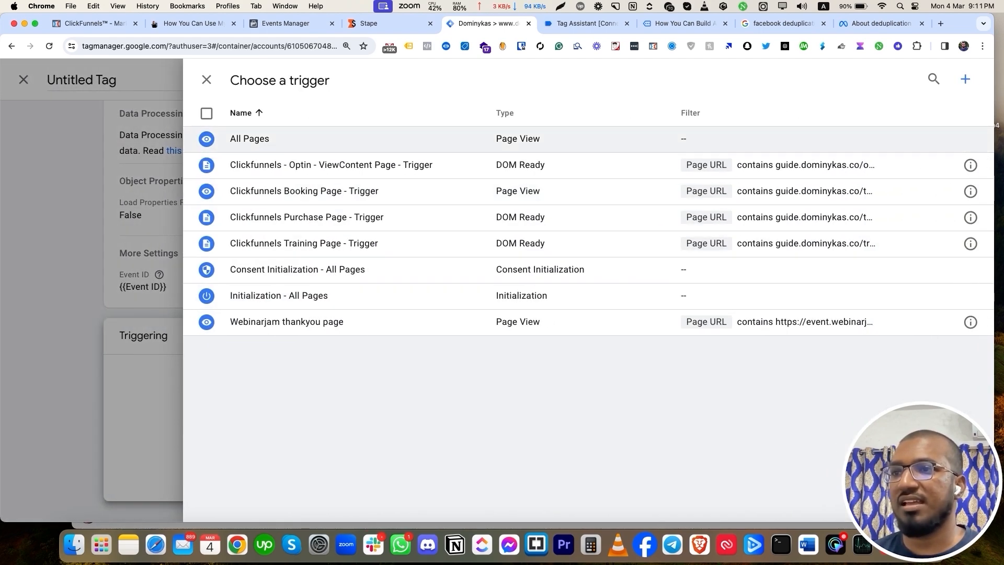
left_click(444, 139)
scroll(584, 314, "up", 5)
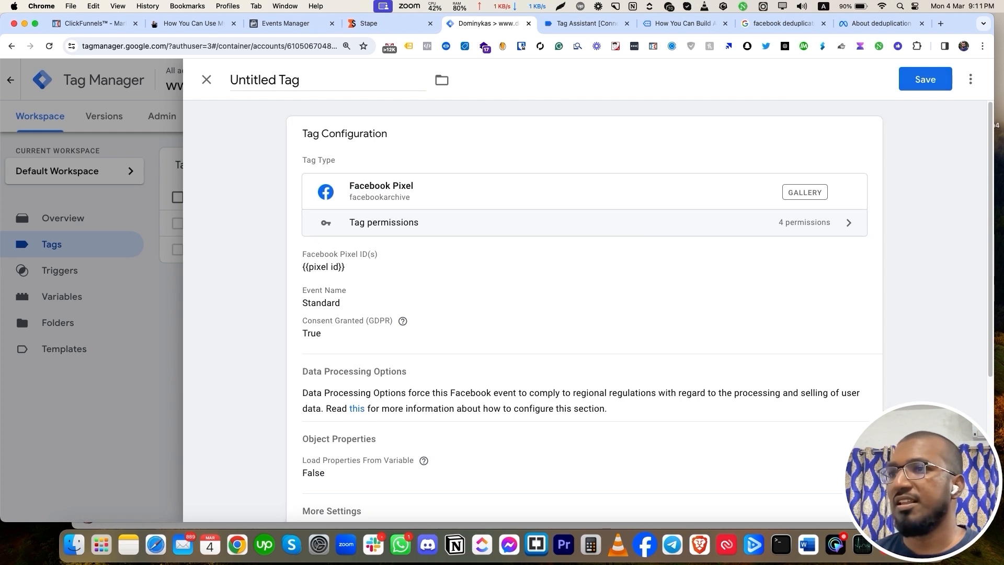
left_click_drag(318, 80, 207, 80)
type("FB ")
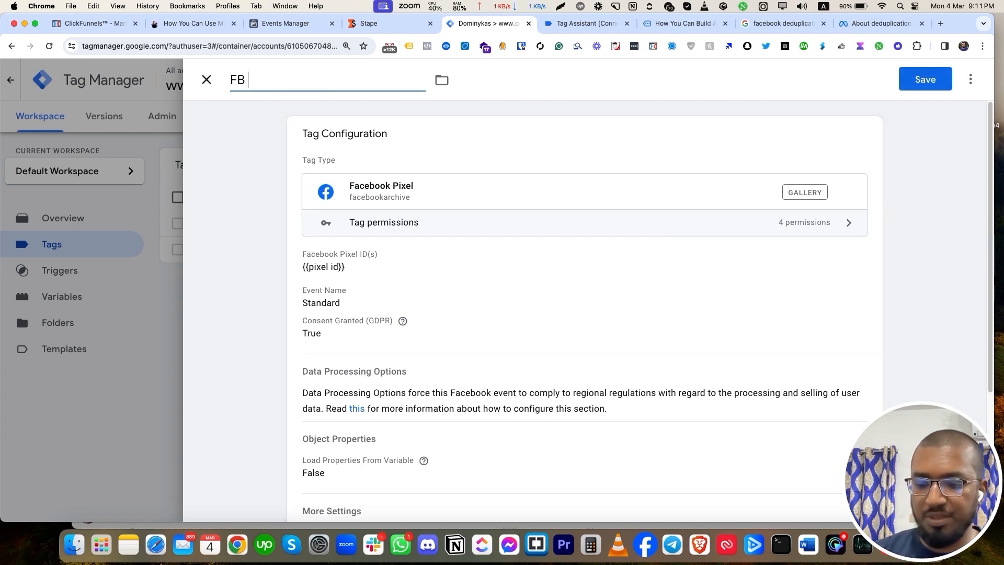
type("- ALI page")
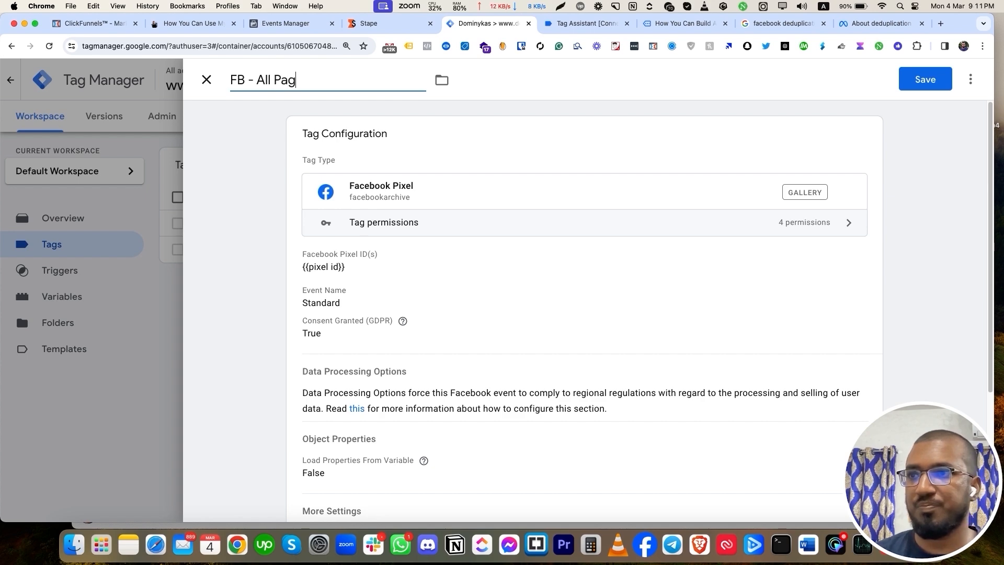
left_click(925, 79)
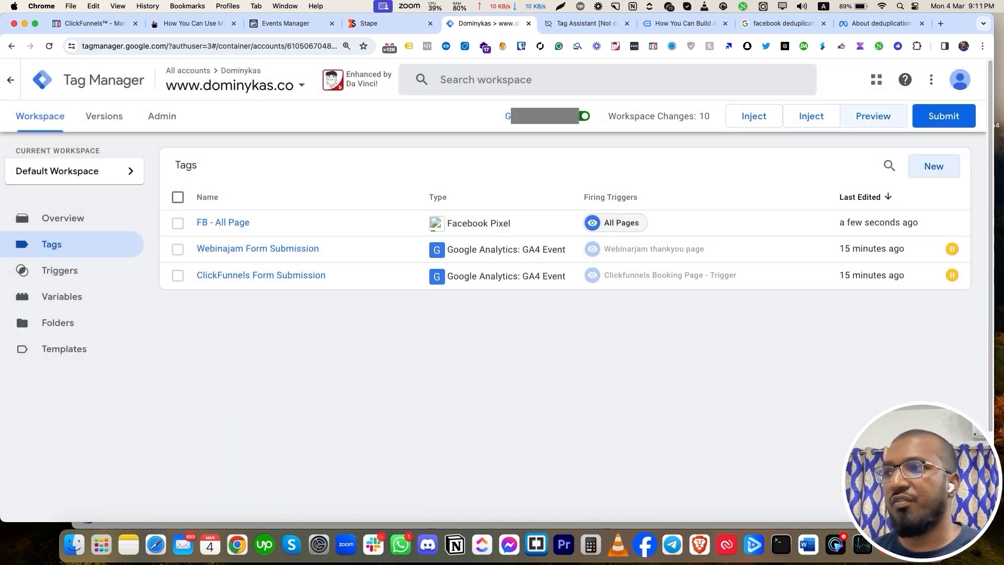
Preview dominykas.co in Tag Assistant, check FB - All Page fired, then go to the opt-in page.
left_click(873, 116)
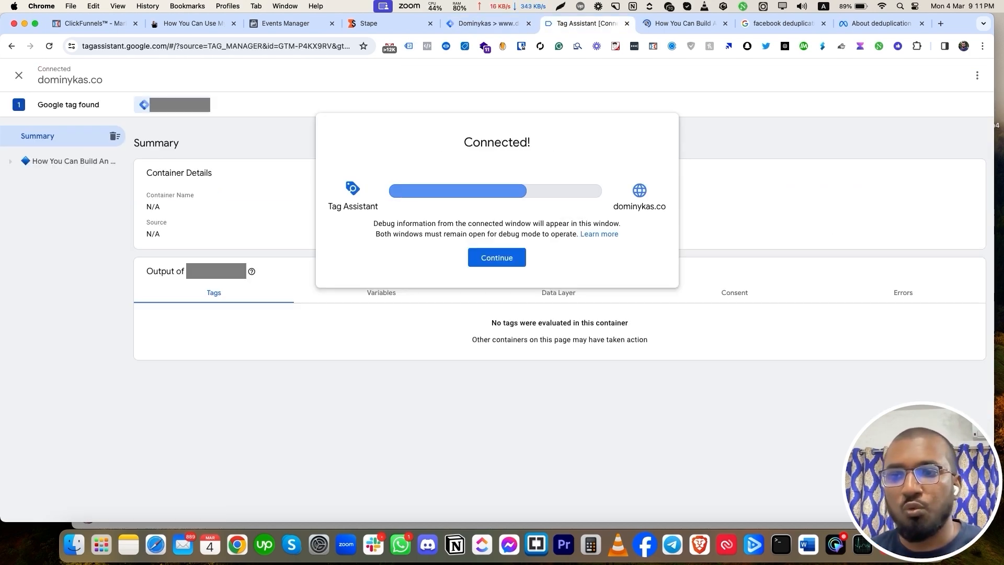
left_click(497, 258)
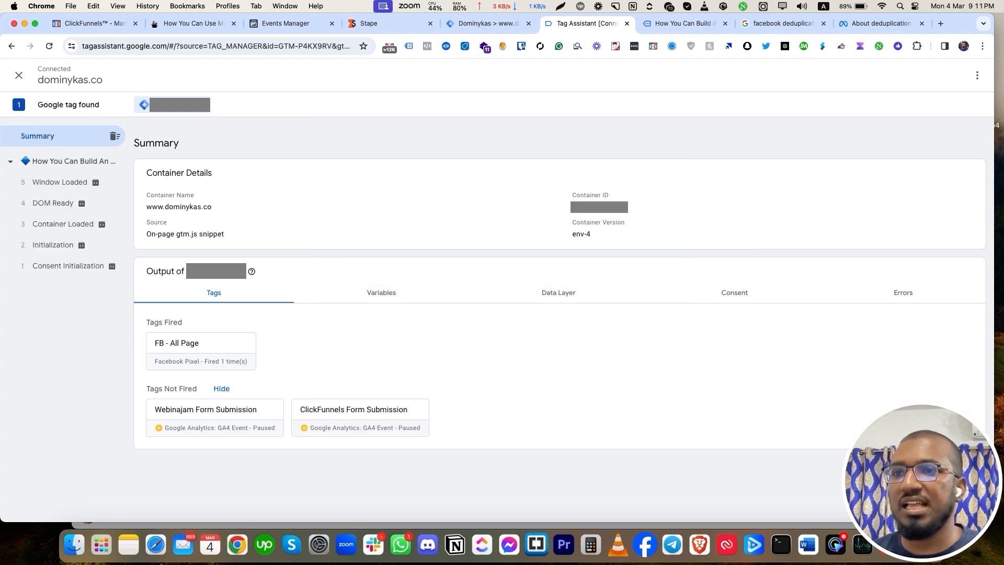
left_click(71, 162)
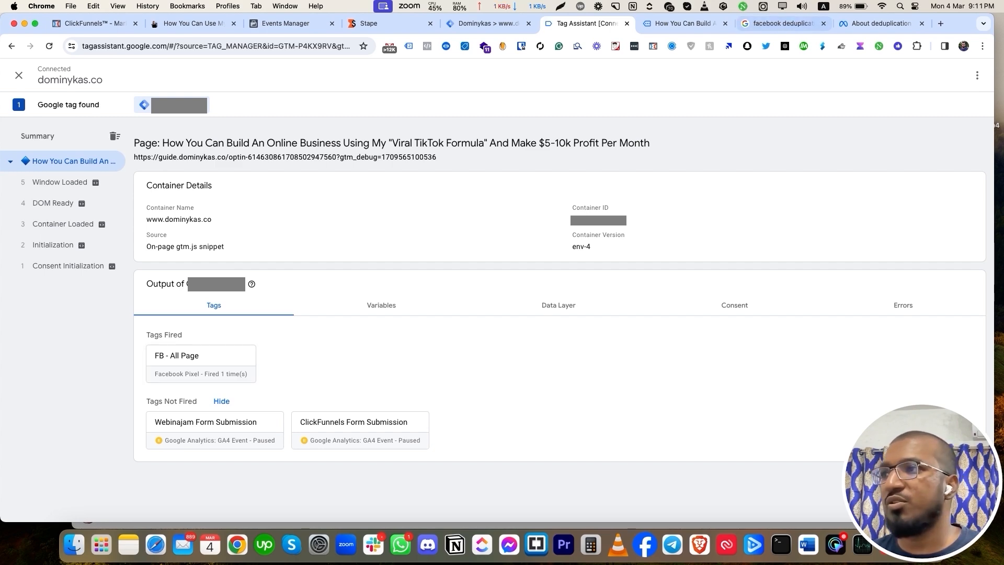
left_click(685, 23)
Open the opt-in popup and check the PageView event ID in Meta Pixel Helper.
left_click(412, 398)
left_click(427, 46)
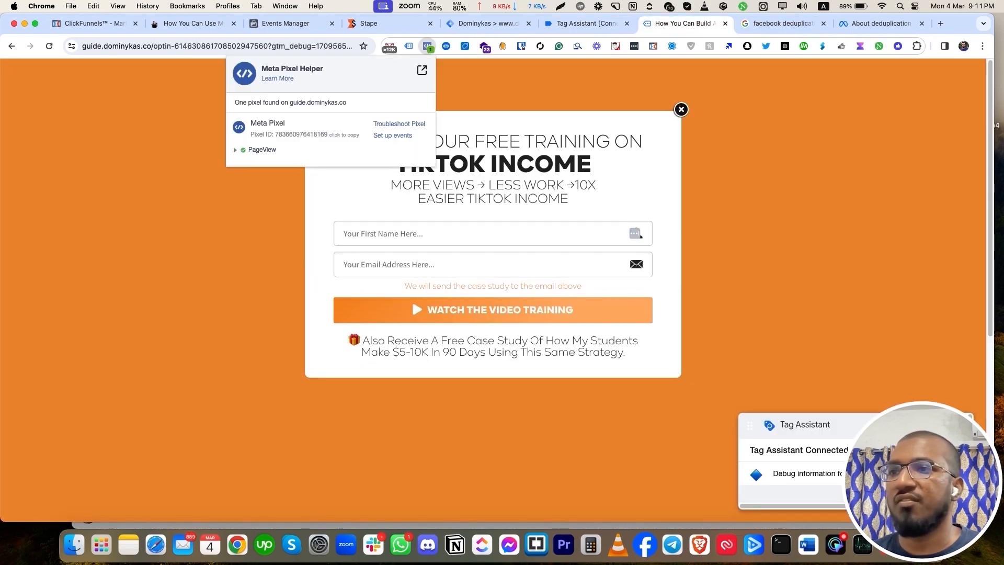
double_click(303, 209)
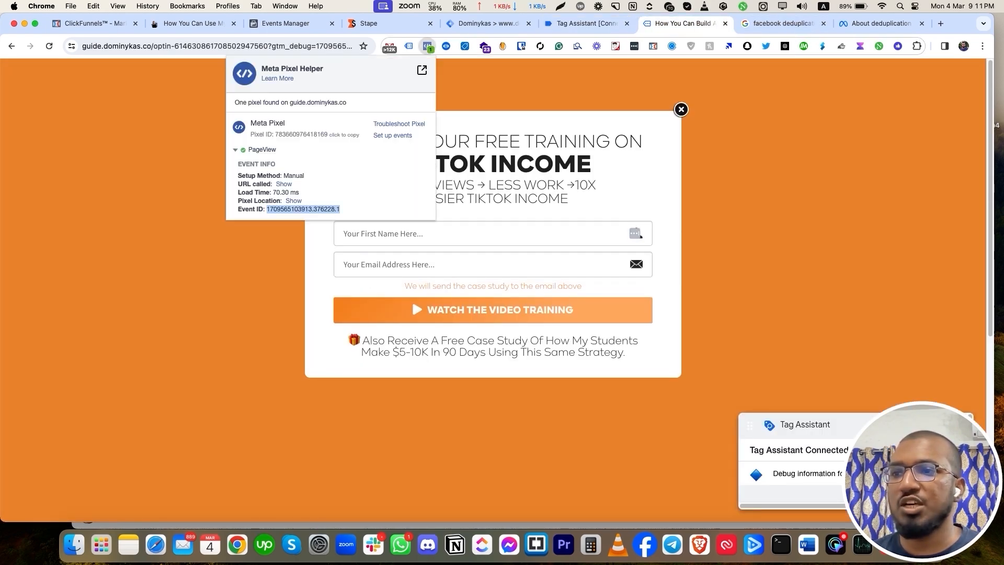
key("Escape")
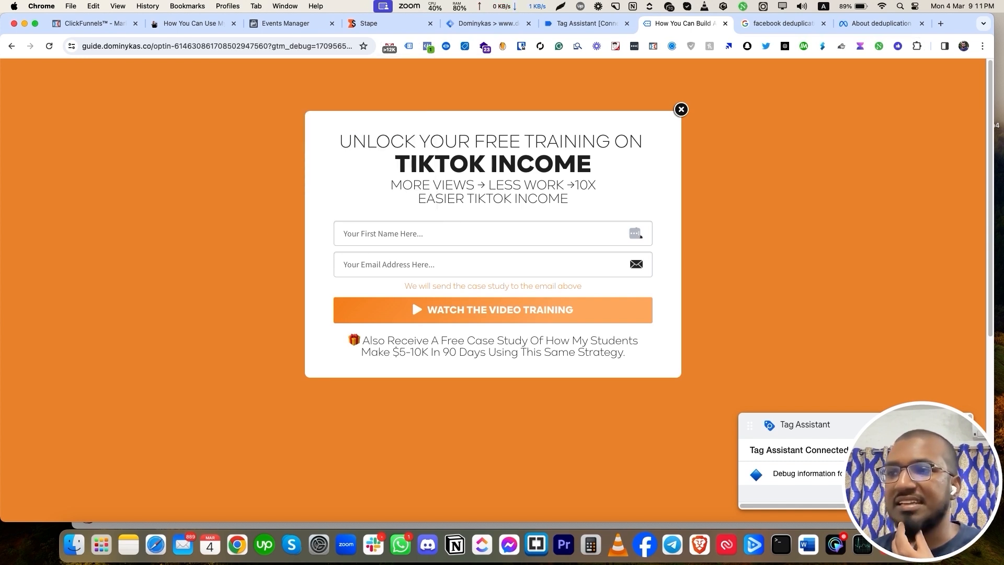
Fill in a saved first name and test e-mail with 'dd' appended, then submit the form.
left_click(429, 234)
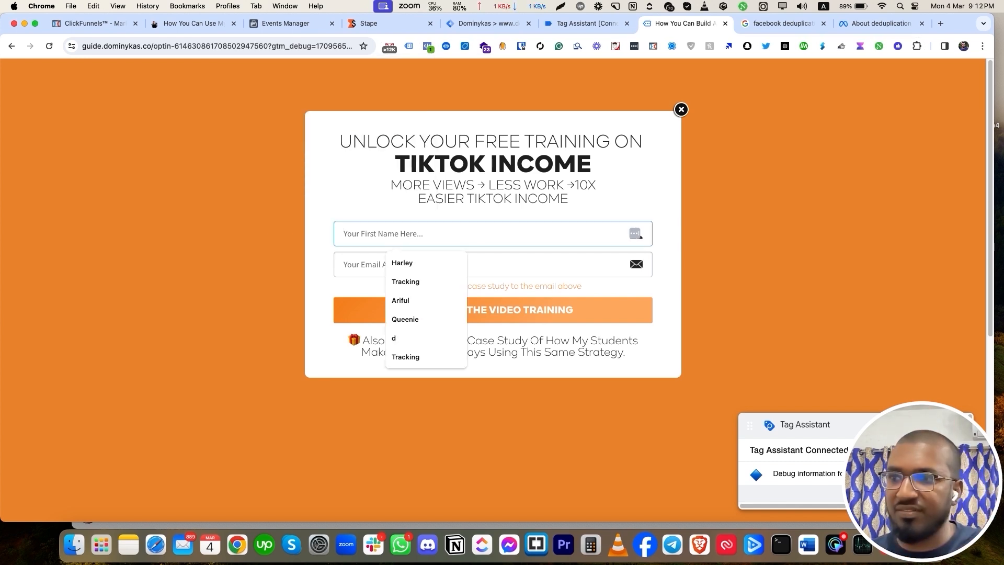
key("Down")
key("Down")
key("Down")
left_click(419, 301)
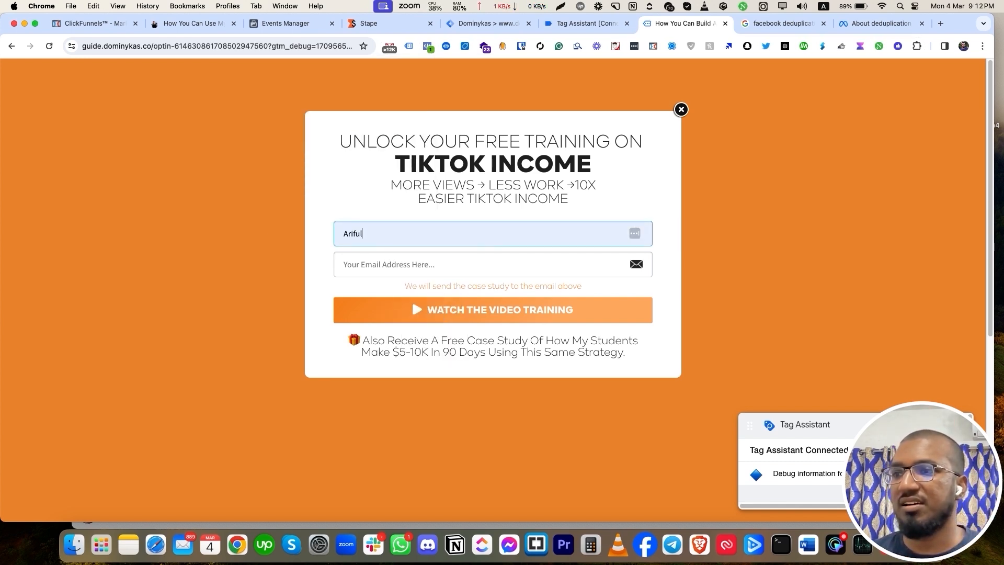
left_click(418, 264)
left_click(418, 293)
left_click(359, 264)
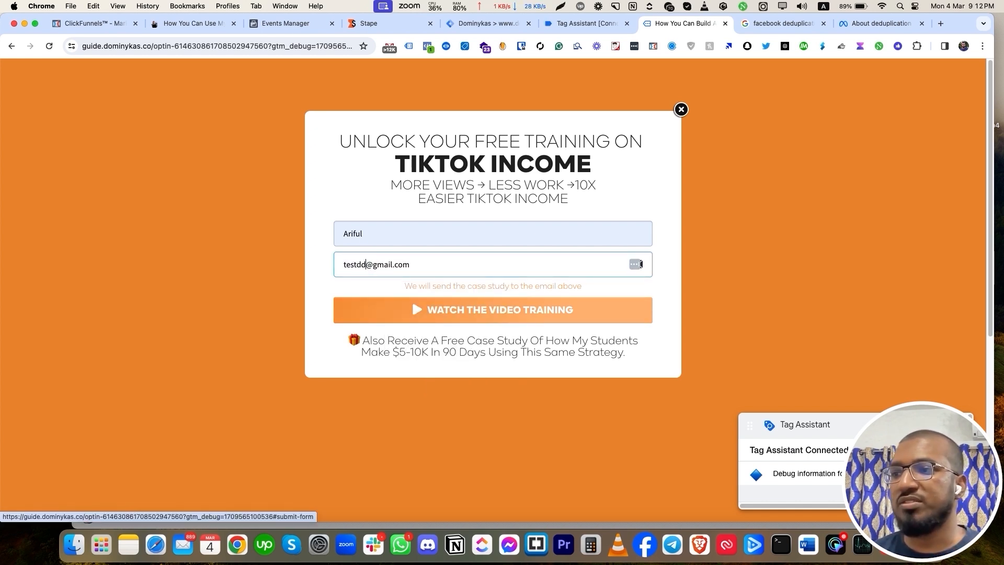
left_click(493, 309)
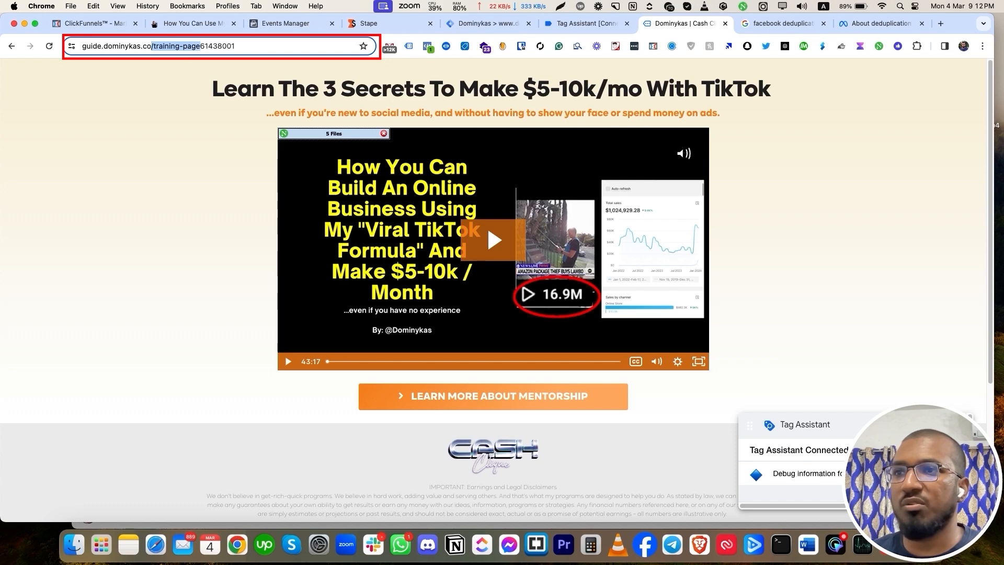
Copy the training page address and duplicate the FB - All Page tag.
right_click(203, 47)
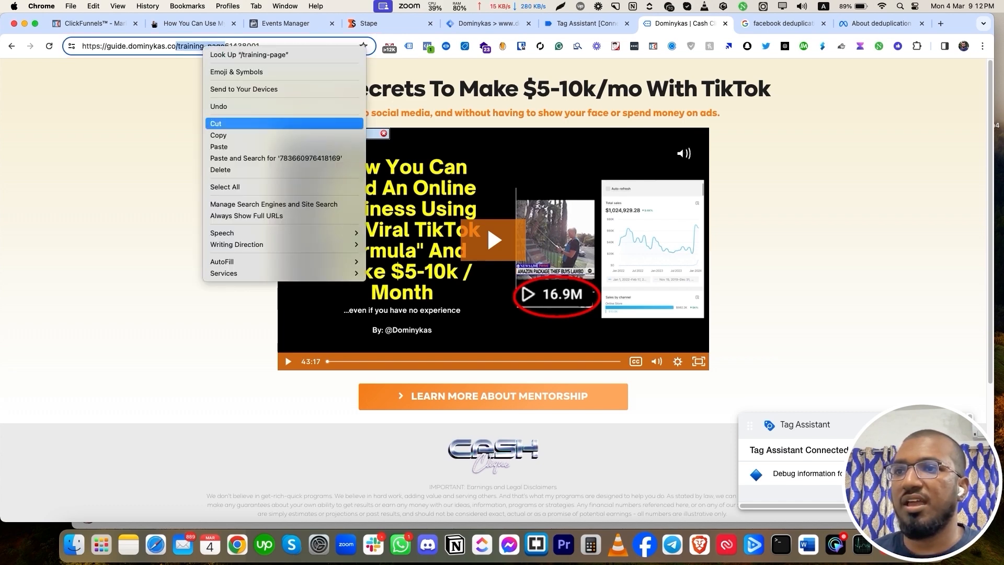
left_click(218, 135)
left_click(488, 23)
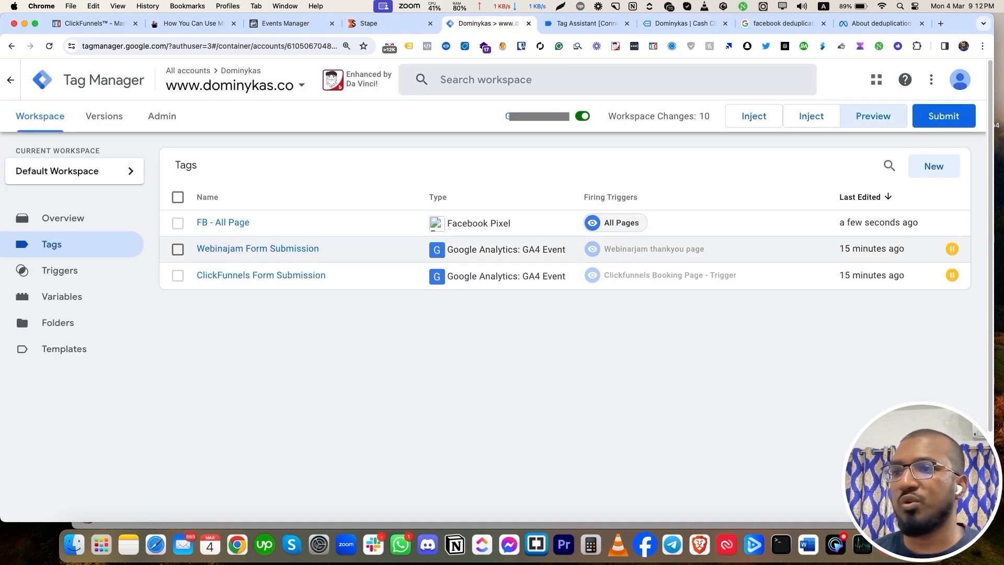
left_click(222, 222)
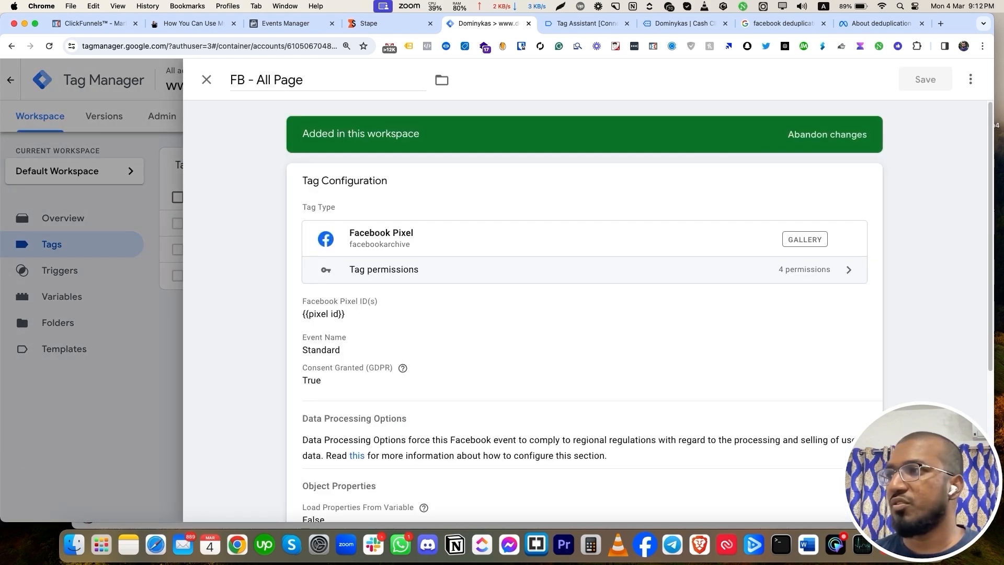
left_click(971, 79)
left_click(925, 109)
Set the copy's standard event to Lead and rename it 'FB - Lead'.
left_click(627, 309)
scroll(628, 309, "down", 1)
left_click(411, 360)
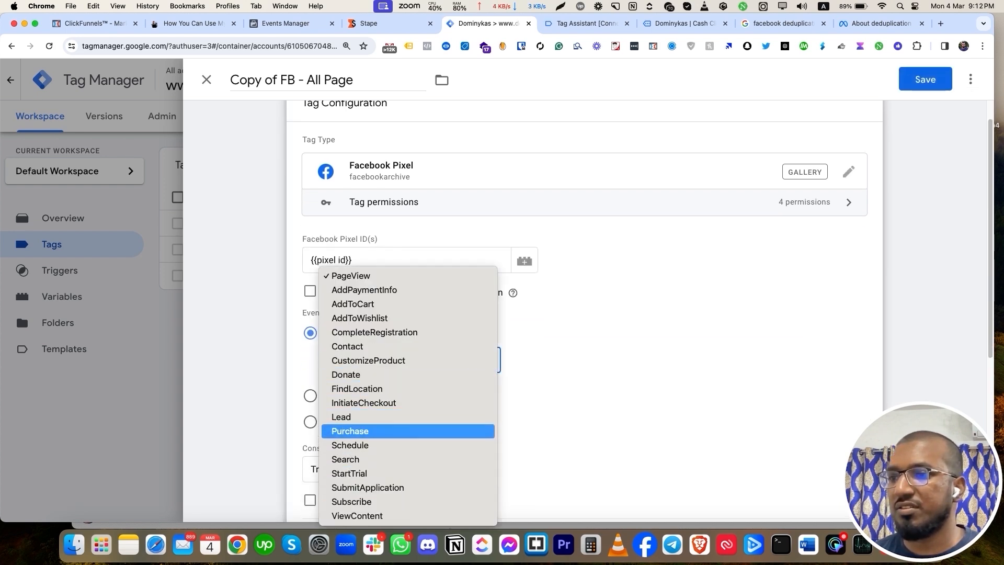
left_click(366, 417)
left_click_drag(280, 80, 209, 80)
key("BackSpace")
left_click_drag(313, 80, 257, 80)
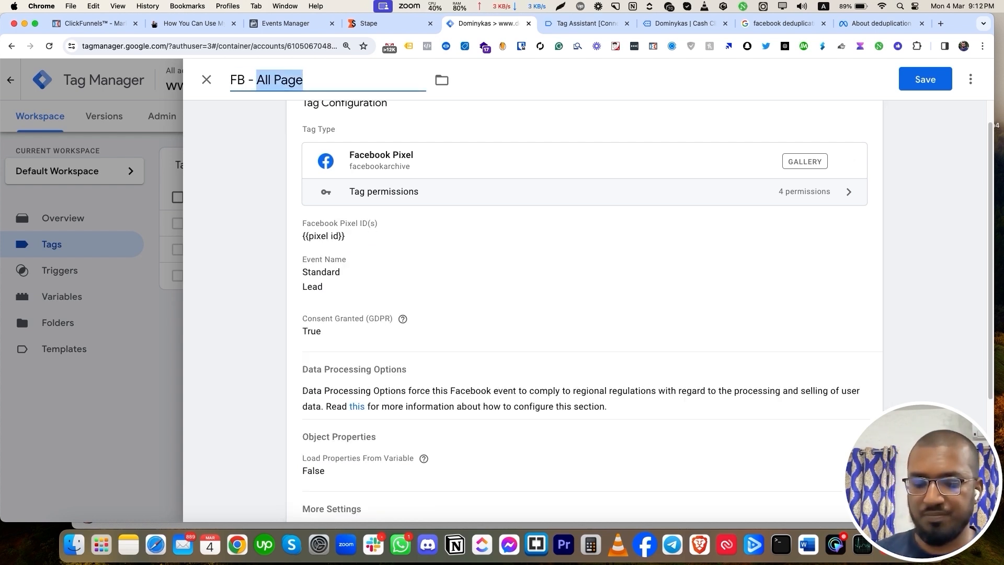
type("La")
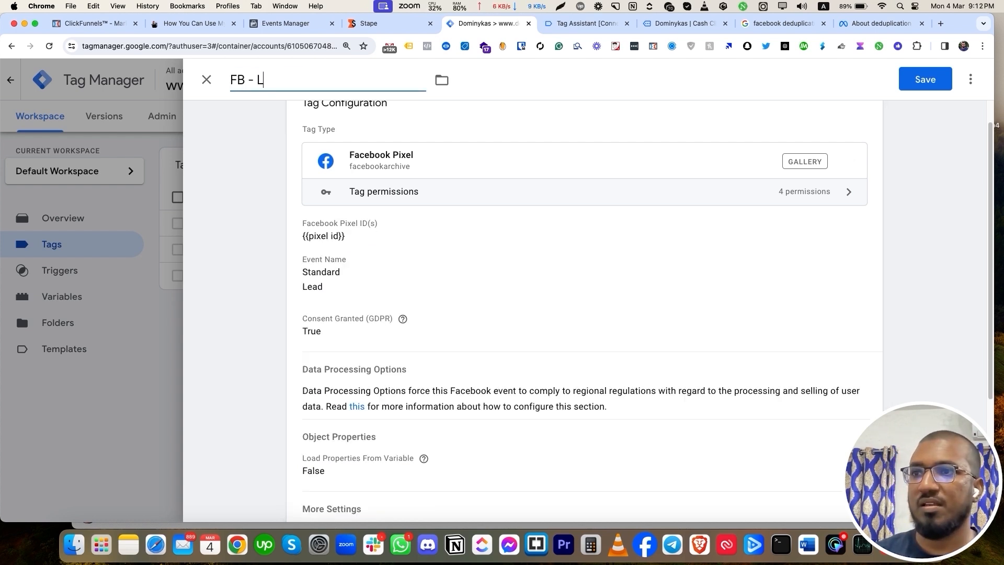
scroll(584, 314, "down", 4)
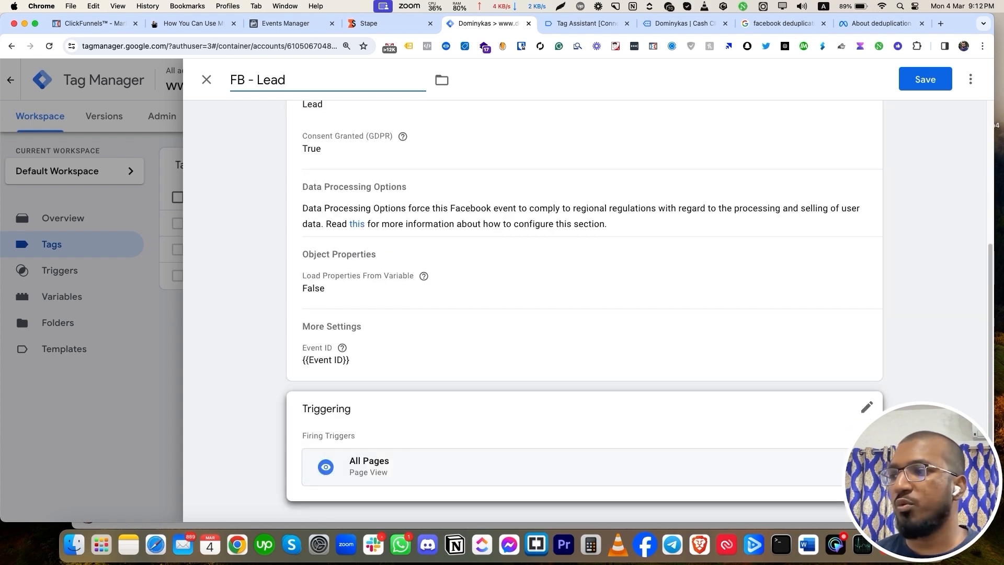
Replace All Pages with a new Page View trigger for Page URL containing /training-page.
left_click(848, 472)
left_click(843, 473)
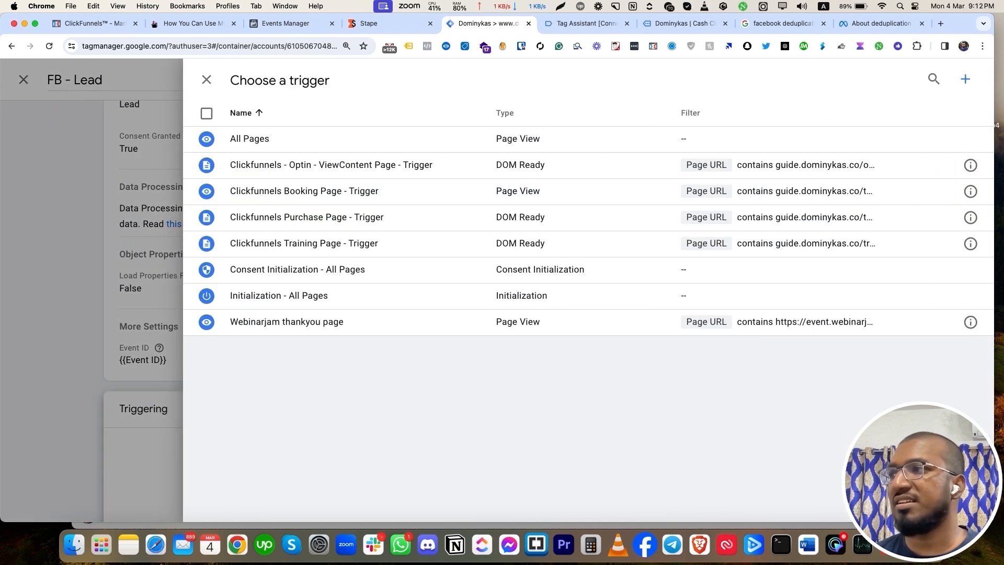
left_click(966, 79)
left_click(587, 201)
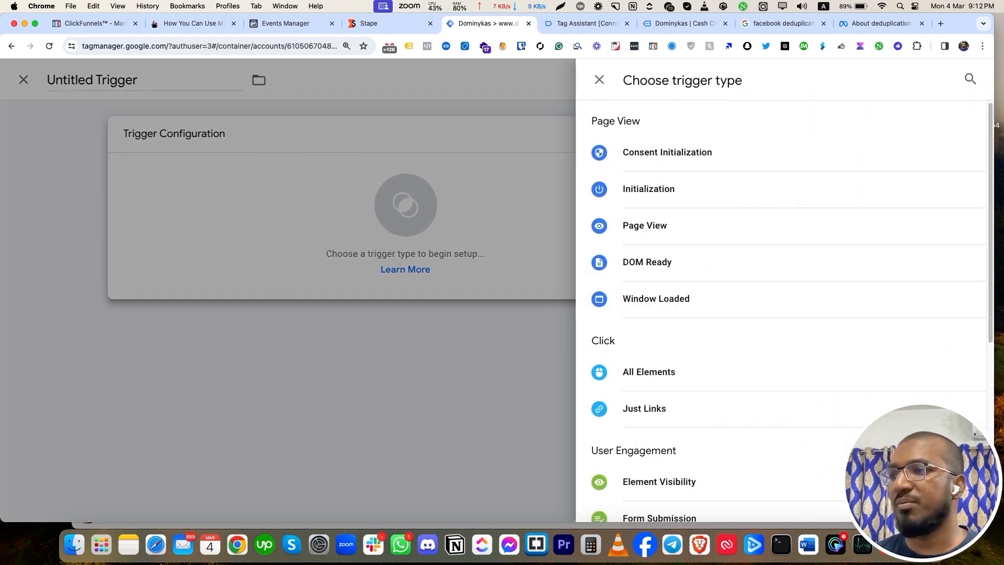
left_click(645, 226)
left_click(411, 264)
left_click(390, 317)
left_click(335, 359)
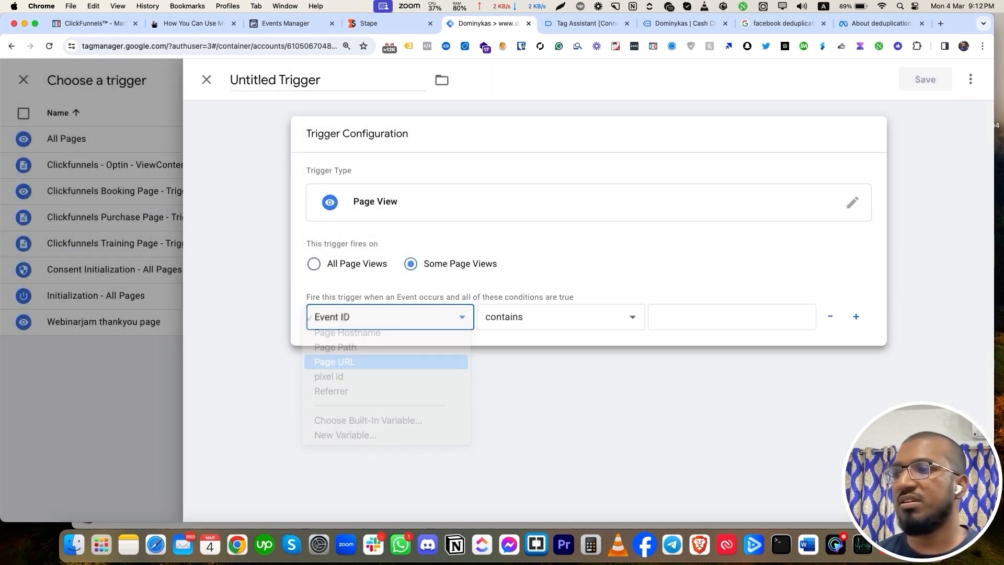
type("/training-page")
Name the trigger 'lead' and save both the trigger and the FB - Lead tag.
left_click(327, 80)
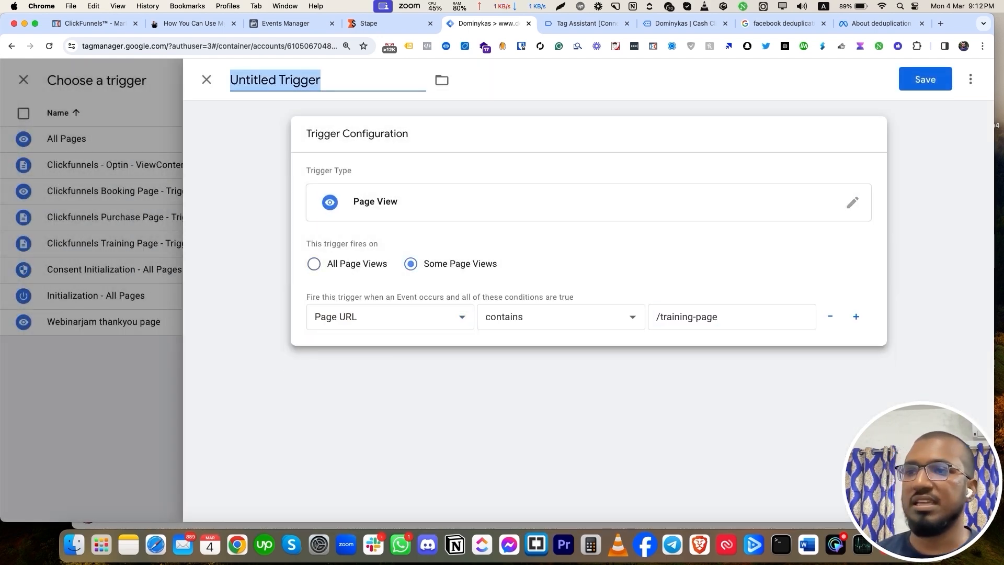
type("lead")
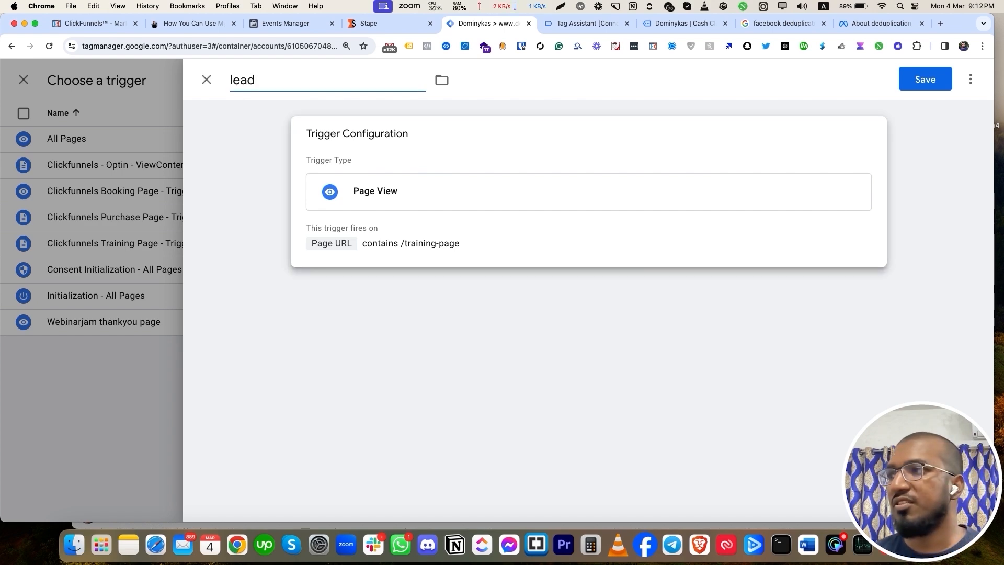
left_click(925, 79)
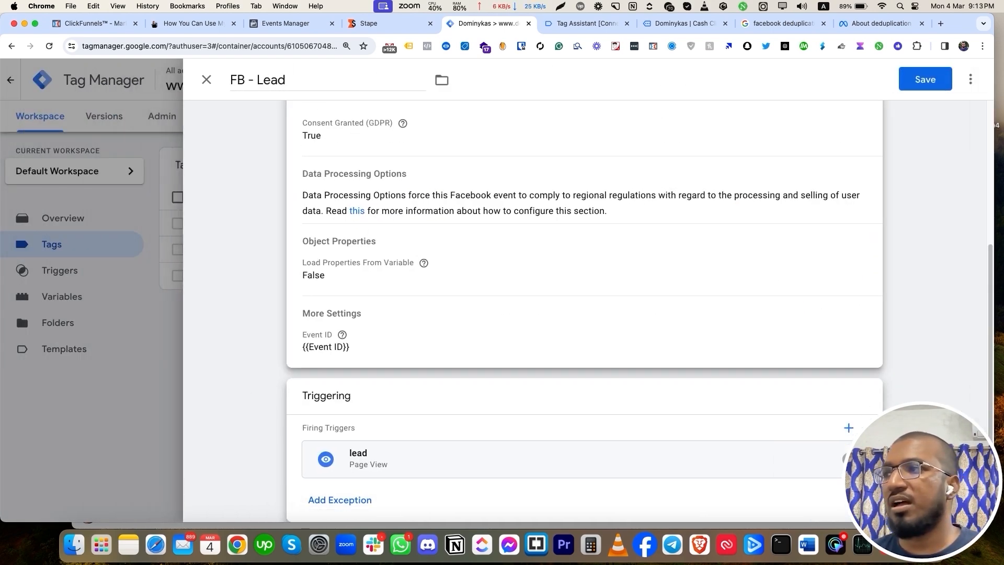
left_click(925, 79)
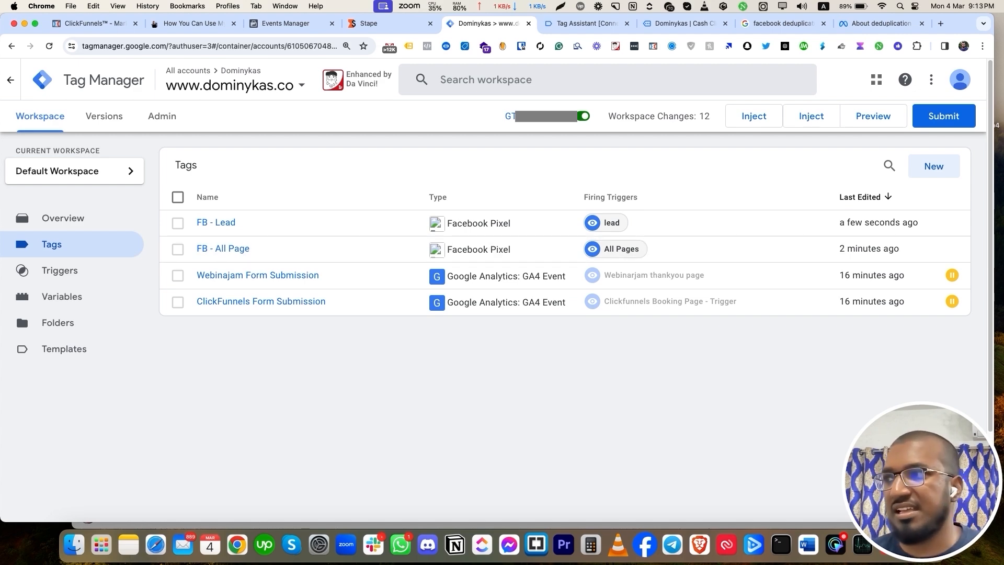
Start a new preview, then submit the opt-in popup with a first name and saved test e-mail.
left_click(874, 120)
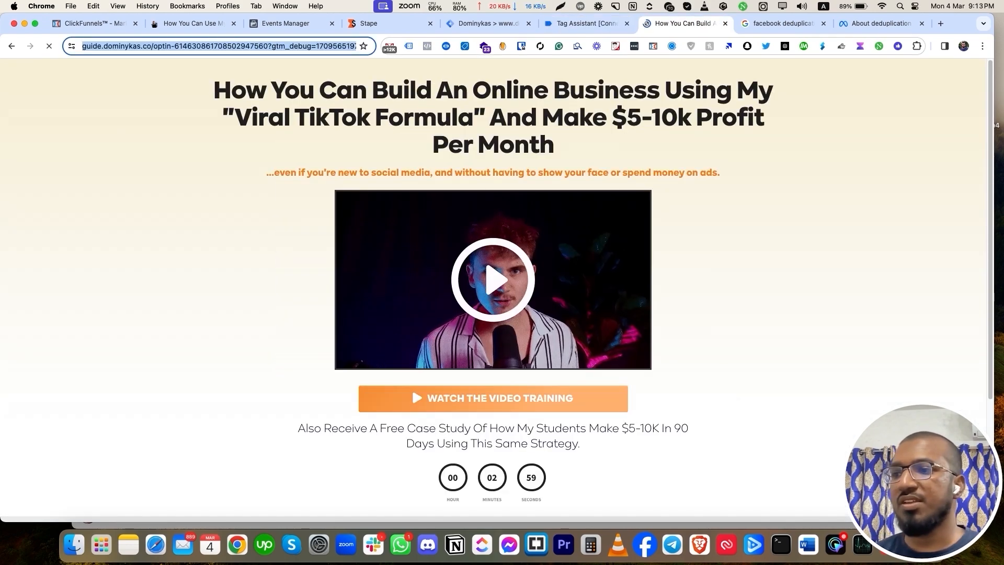
left_click(493, 398)
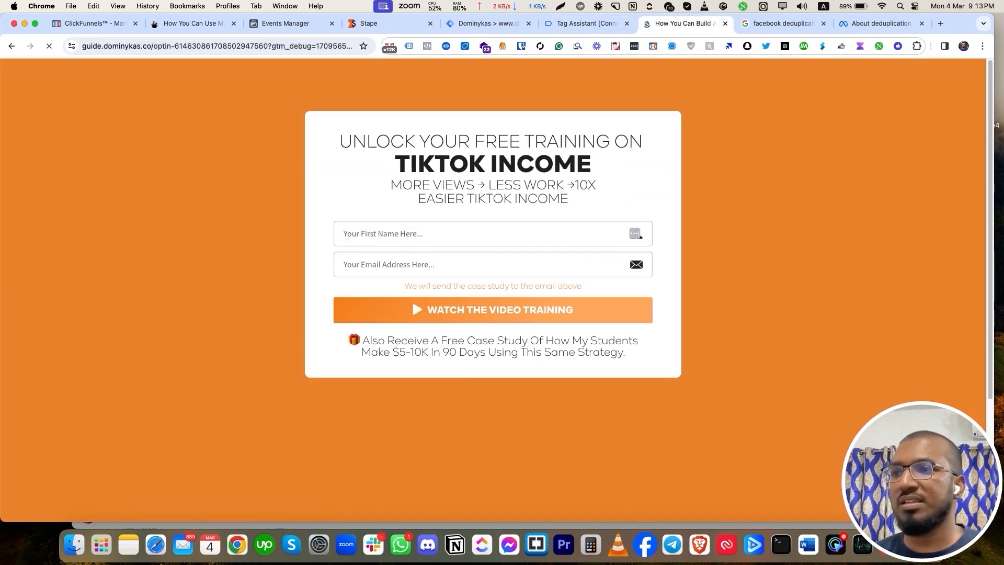
left_click(493, 234)
type("Ariful")
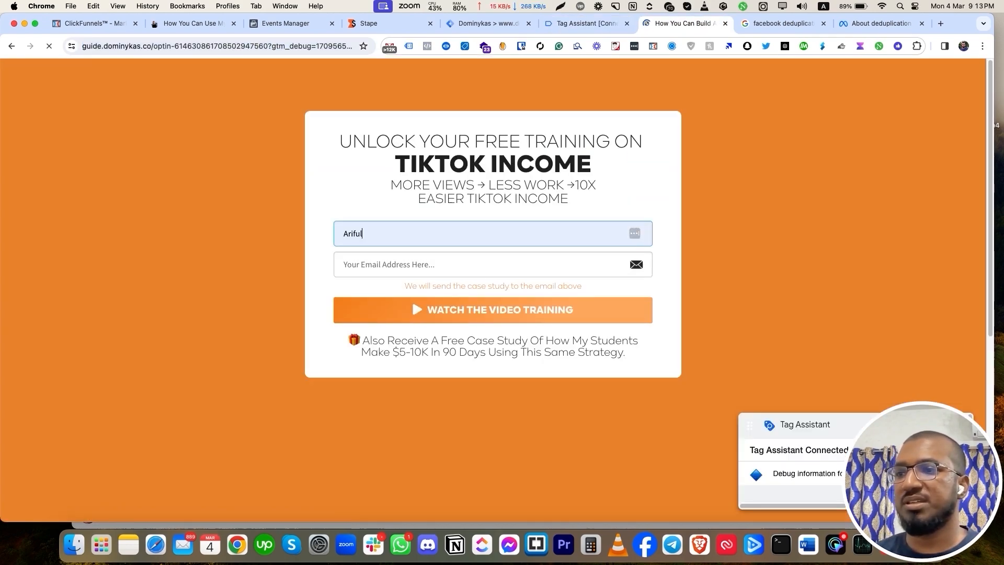
key("Tab")
type("test")
key("Down")
key("Return")
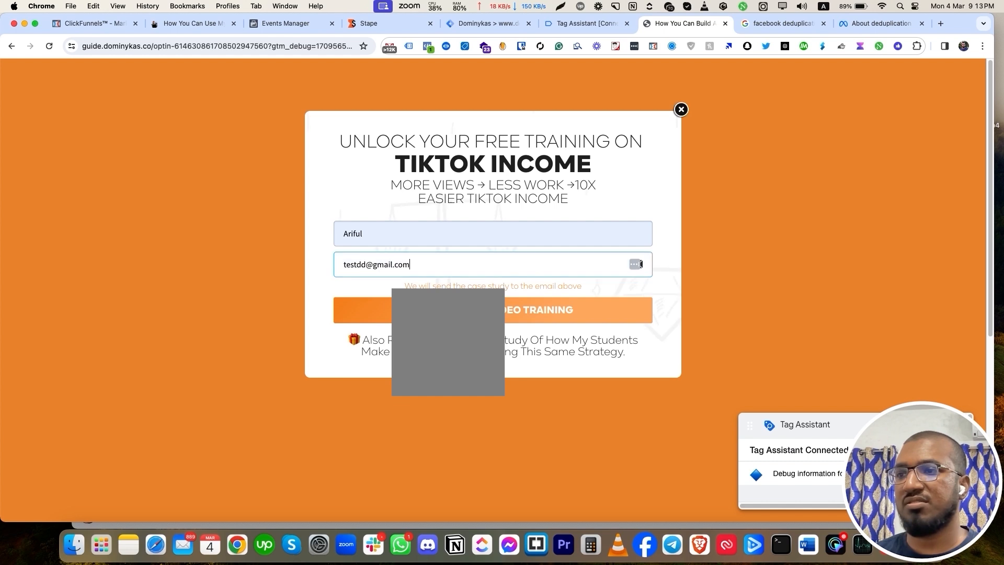
left_click(493, 311)
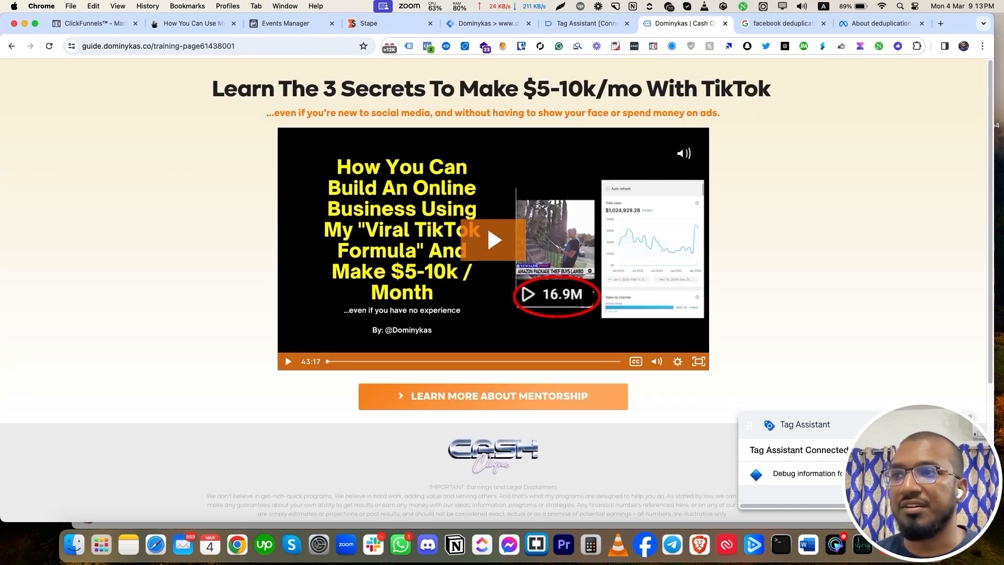
Expand the Lead event in Meta Pixel Helper to see its Event ID, then close it.
left_click(427, 46)
left_click(235, 150)
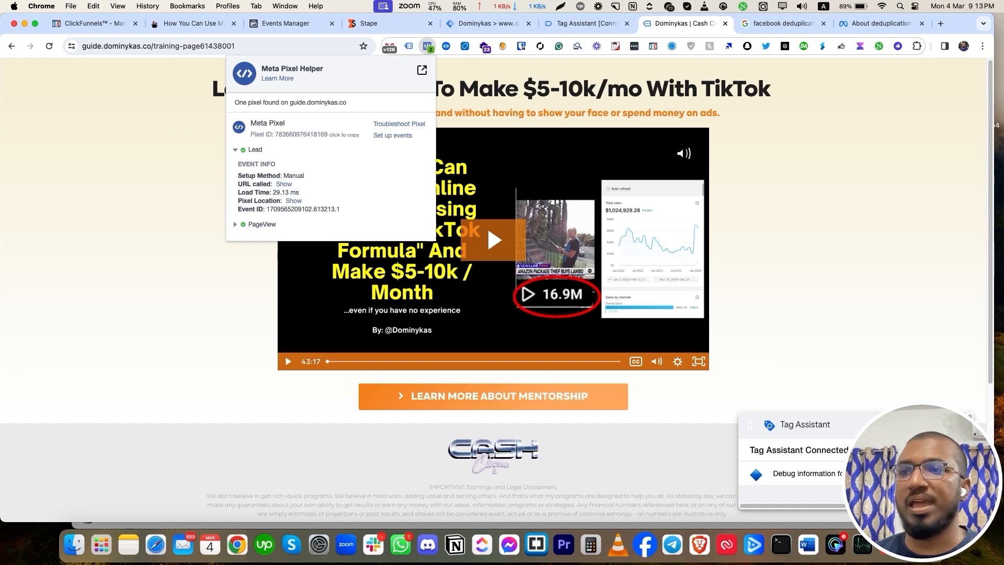
key("Escape")
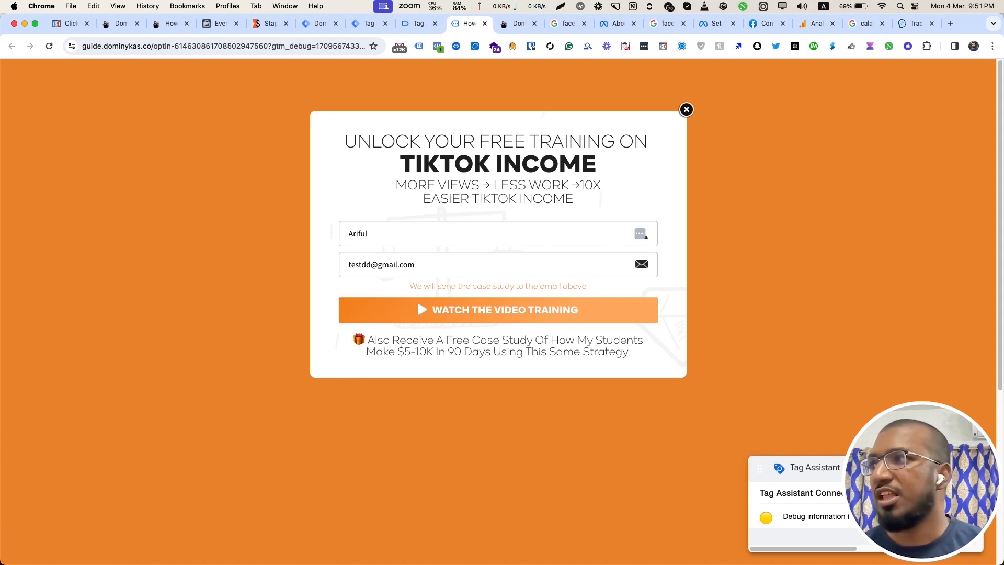
Open the Conversions API for Server-Side GTM guide and highlight its title.
left_click(932, 23)
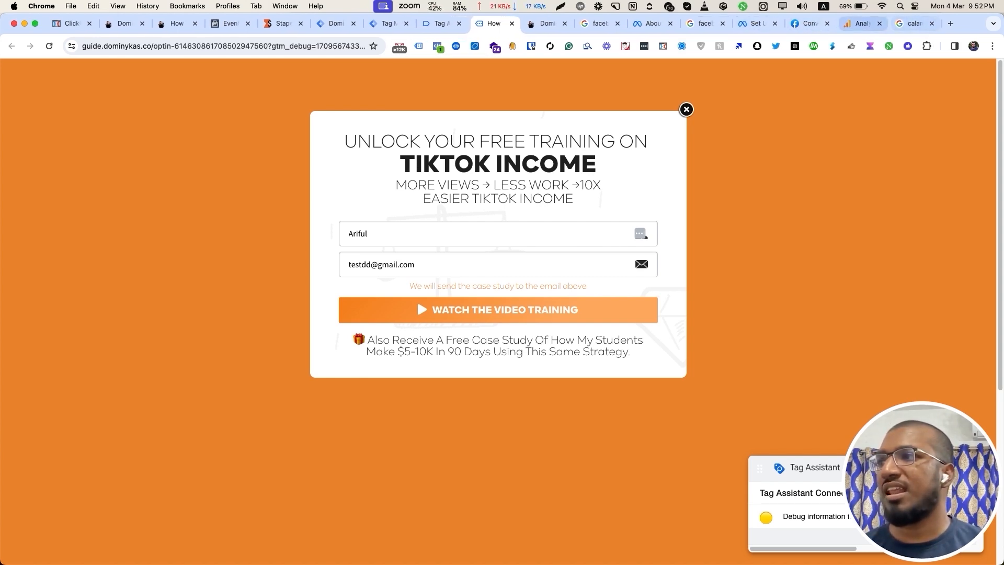
left_click(810, 24)
scroll(498, 313, "up", 8)
scroll(498, 314, "up", 15)
mouse_move(289, 128)
left_mouse_down()
mouse_move(581, 129)
mouse_move(579, 154)
mouse_move(290, 153)
left_mouse_up()
left_click(579, 153)
scroll(498, 314, "down", 5)
scroll(498, 314, "down", 1)
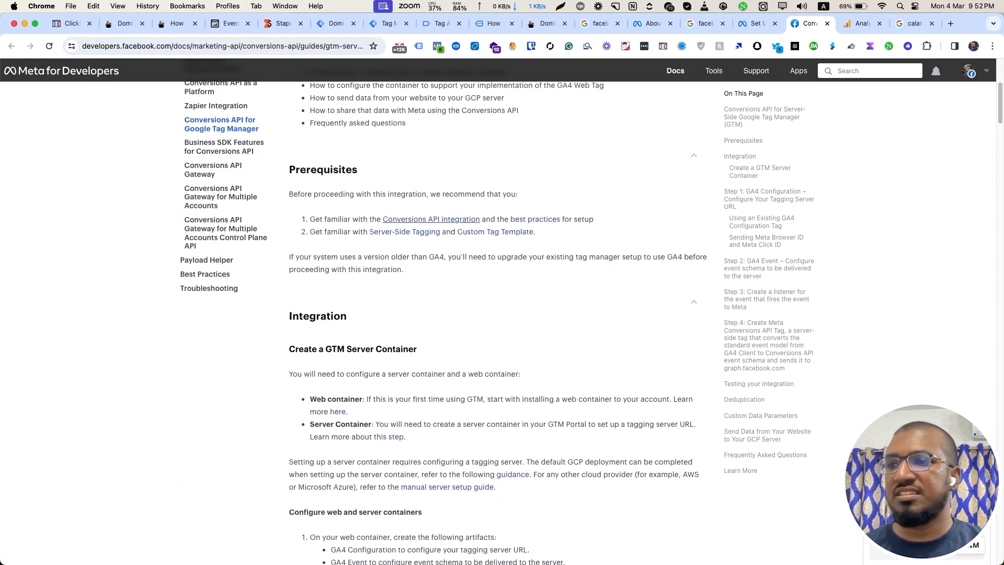
Go through the Prerequisites, Step 1 and Meta Browser ID sections, then open the server preview.
left_click_drag(310, 218, 403, 269)
left_click(404, 268)
scroll(497, 313, "down", 7)
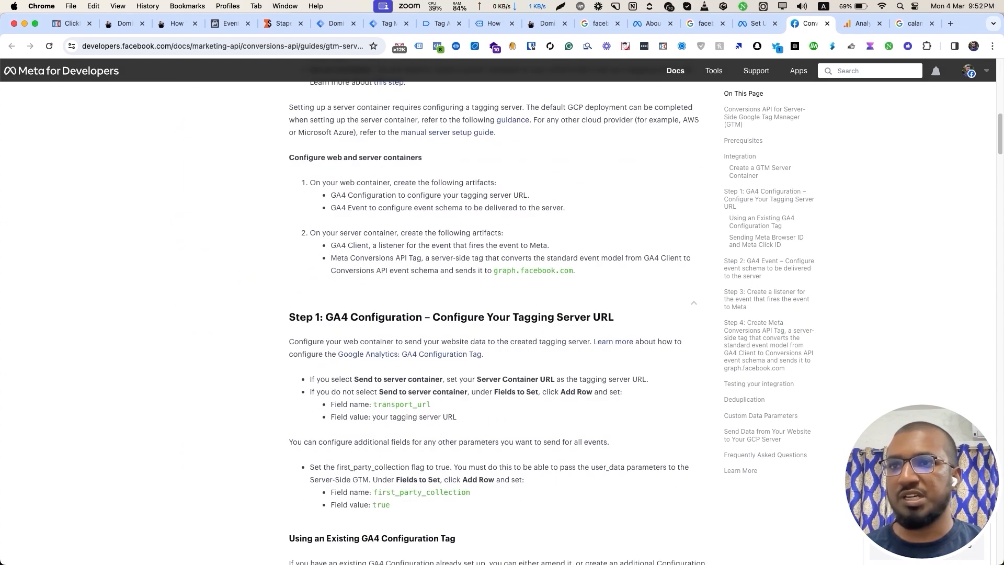
left_click_drag(310, 233, 483, 354)
left_click(483, 354)
scroll(498, 314, "down", 3)
left_click_drag(315, 240, 521, 328)
left_click(521, 329)
scroll(498, 314, "down", 7)
left_click_drag(333, 238, 442, 377)
left_click(441, 377)
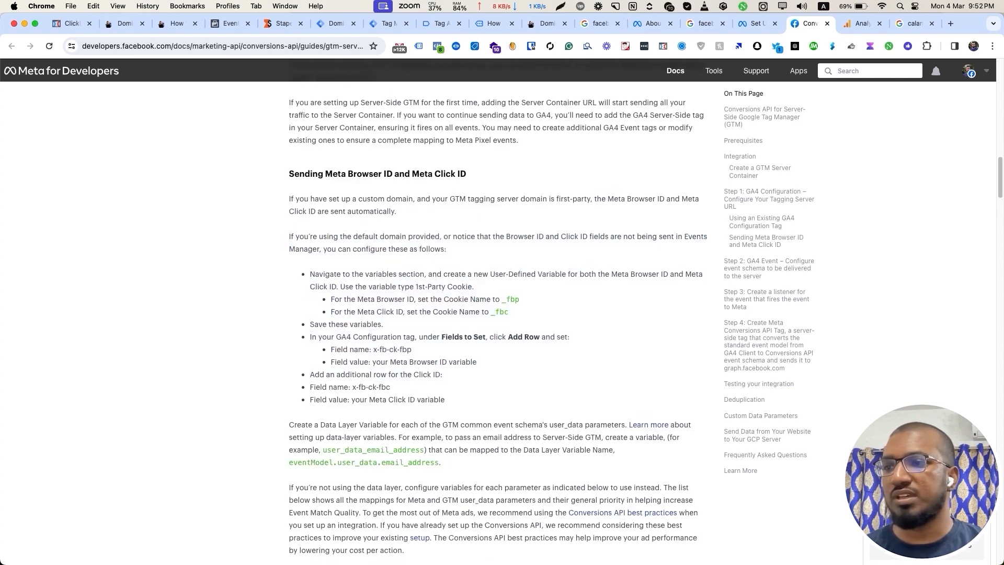
scroll(498, 314, "down", 7)
left_click(388, 24)
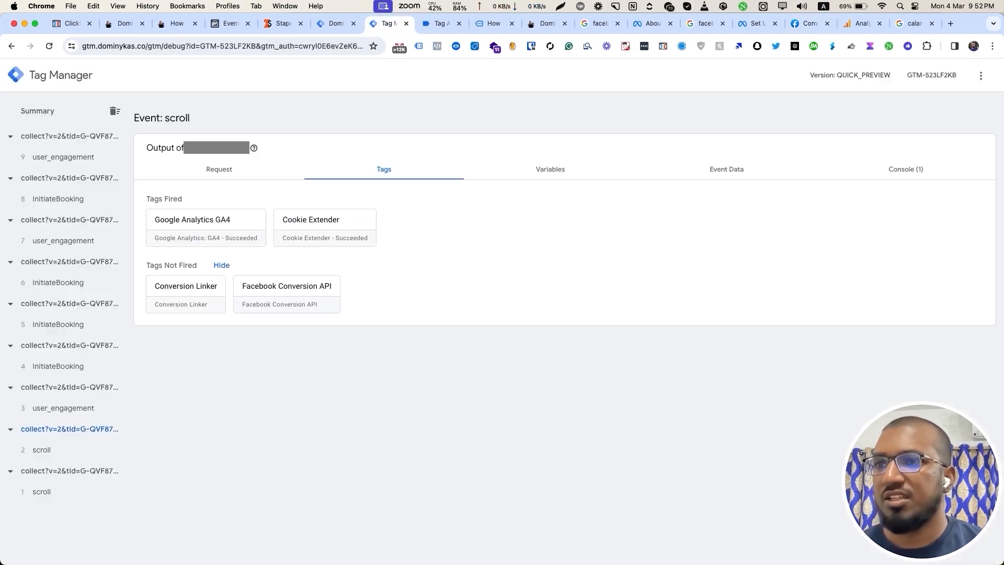
Inspect the Google Tag's {{Data}} and {{event data}} settings variables, then return to the Meta docs.
left_click(442, 23)
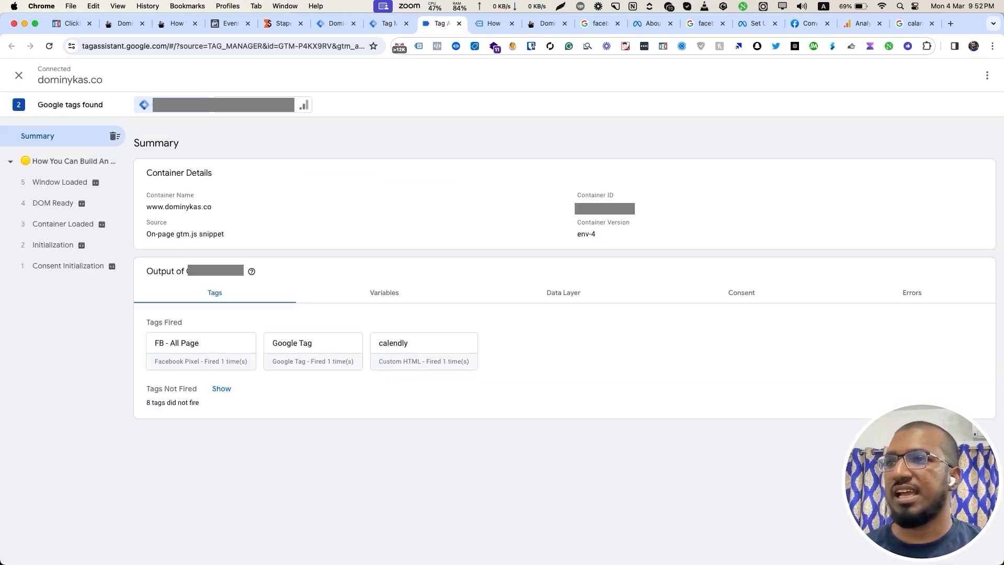
left_click(335, 23)
left_click(52, 245)
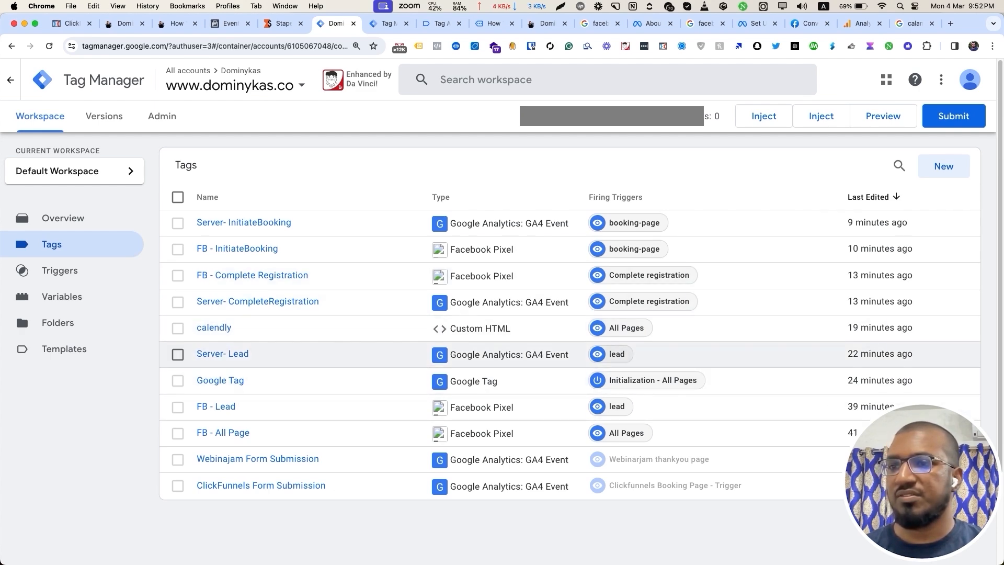
left_click(220, 380)
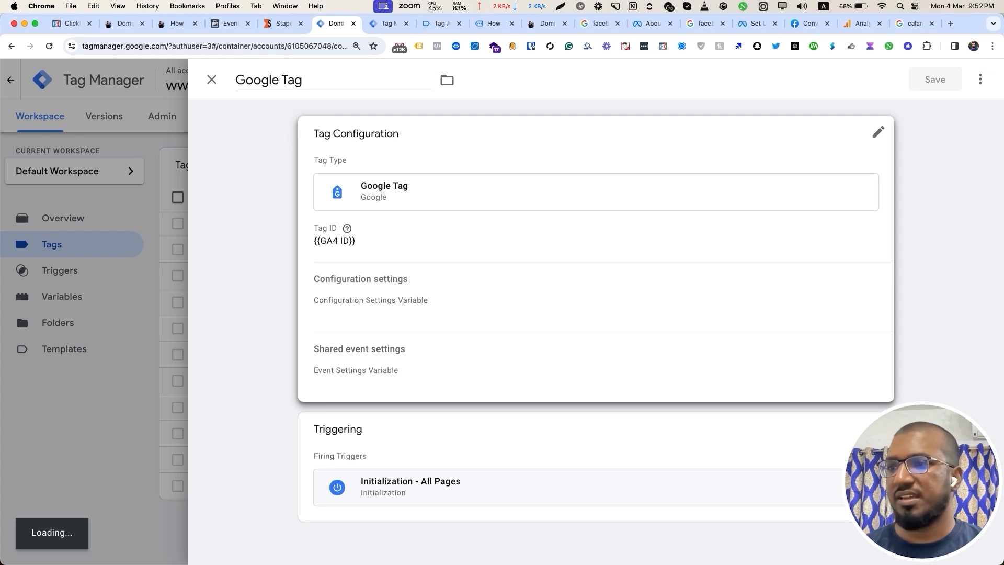
left_click(361, 319)
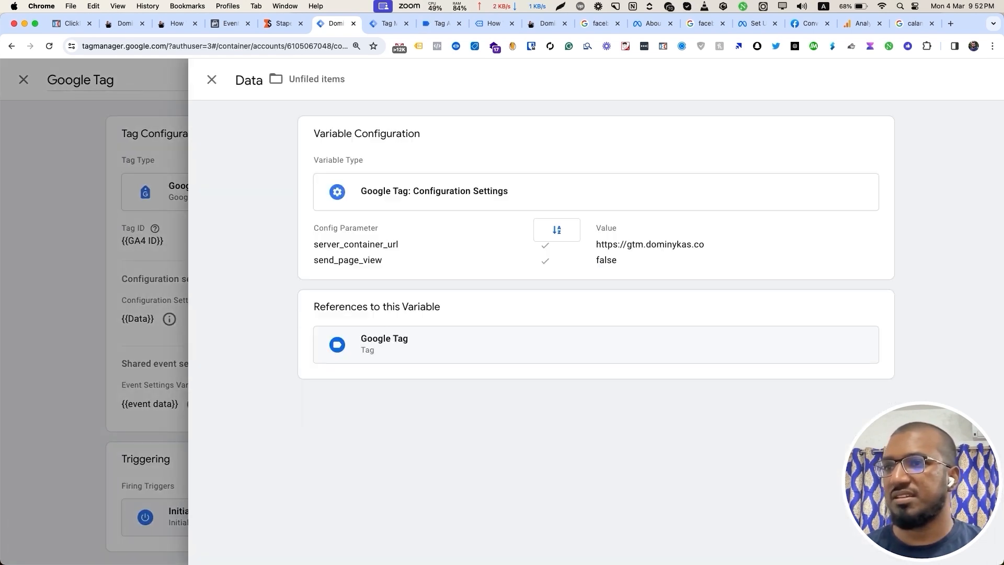
left_click_drag(623, 261, 361, 191)
left_click(211, 80)
left_click(381, 404)
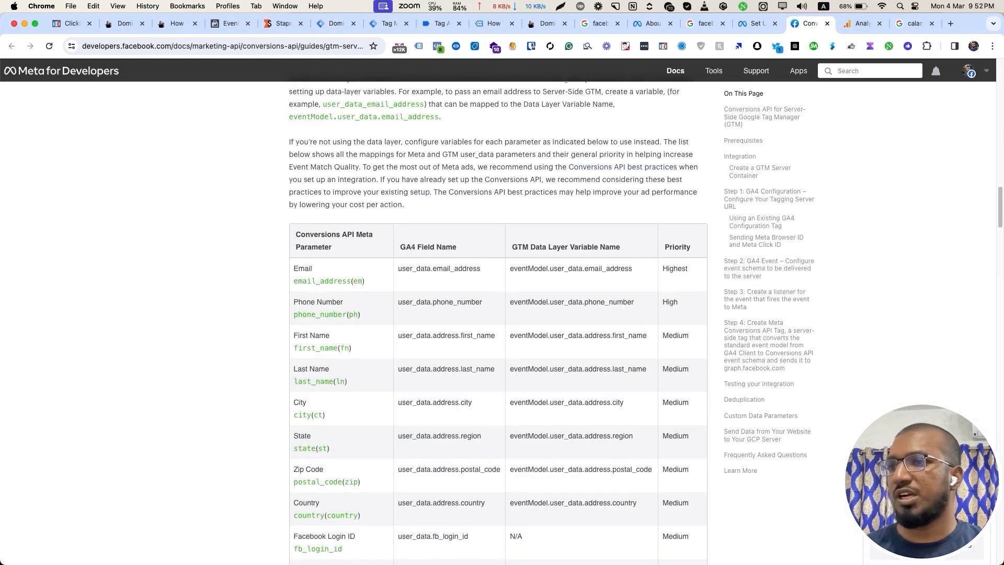
left_click(808, 23)
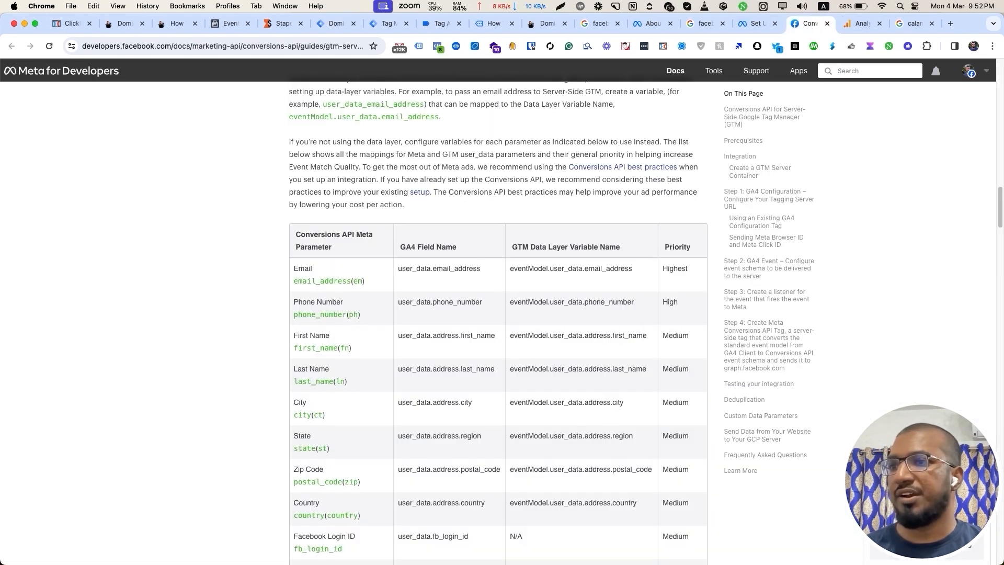
Review the event_id setup code, highlighting the x-fb-event_id parameter.
scroll(498, 323, "up", 8)
left_click_drag(290, 264, 383, 415)
scroll(498, 323, "down", 20)
scroll(498, 322, "down", 20)
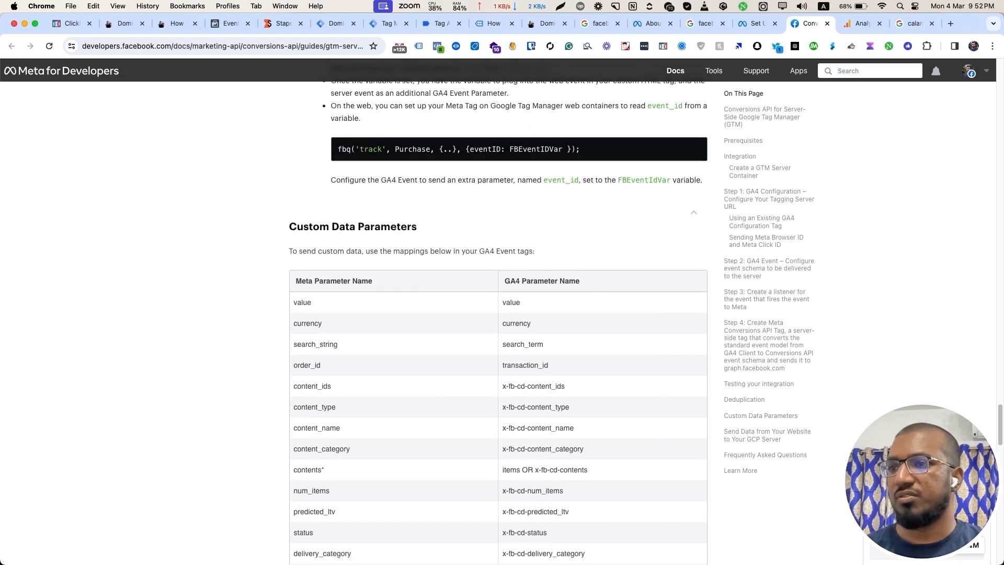
scroll(498, 323, "up", 10)
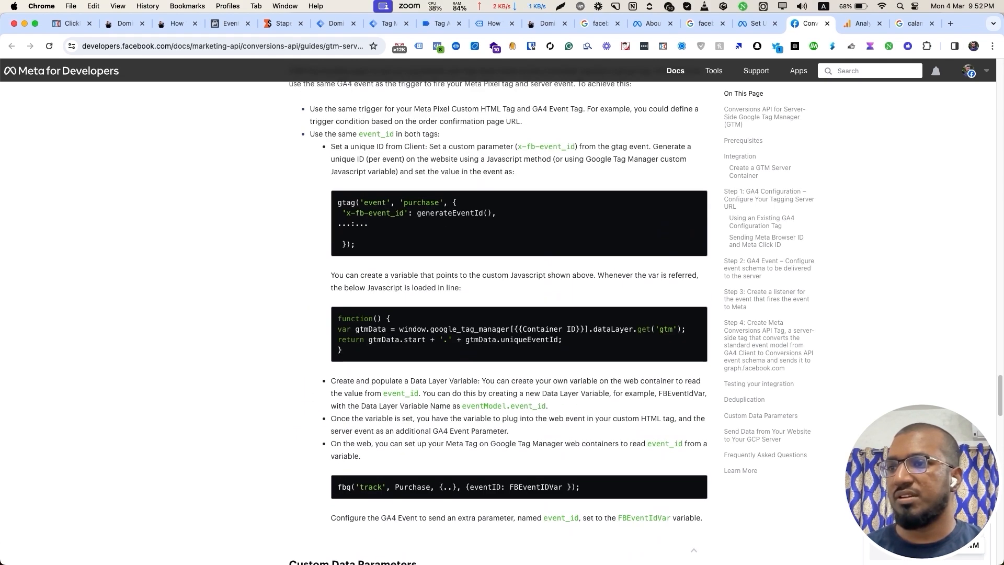
left_click_drag(351, 213, 408, 214)
left_click(408, 214)
Check the Custom Data Parameters mapping table, then view the pixel's test events in Events Manager.
scroll(498, 322, "down", 15)
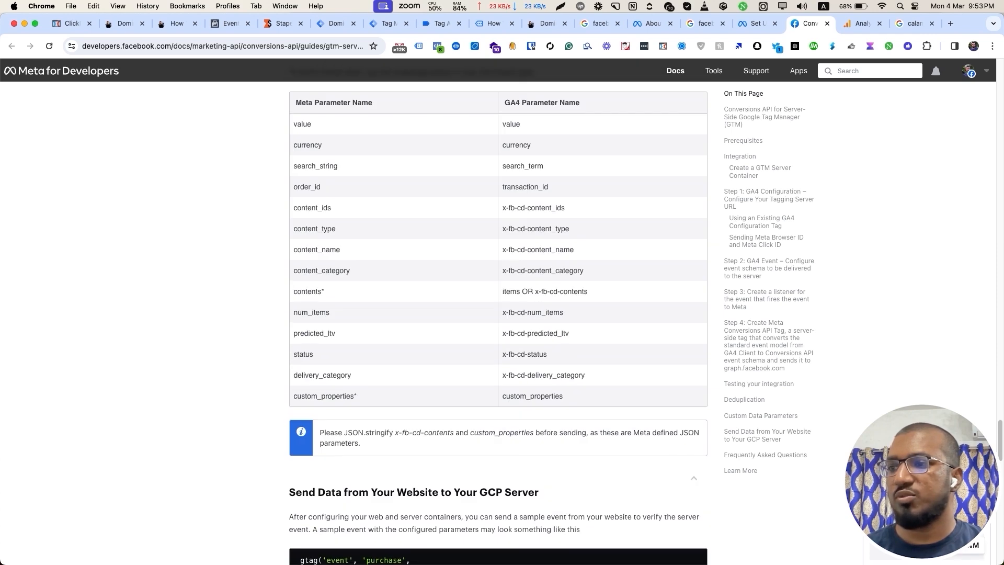
scroll(498, 323, "up", 1)
left_click_drag(569, 354, 503, 354)
left_click(536, 354)
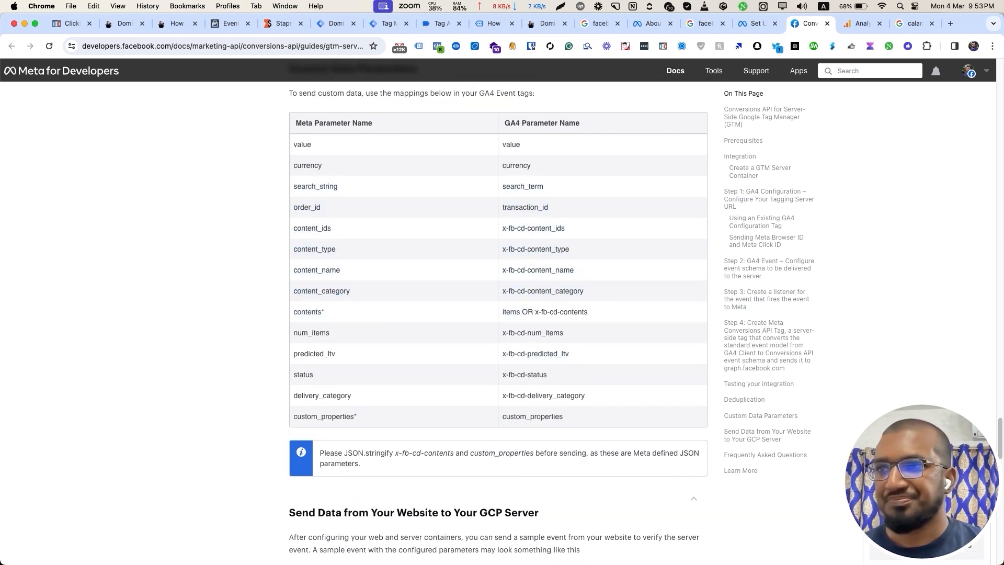
left_click(230, 24)
scroll(612, 349, "down", 3)
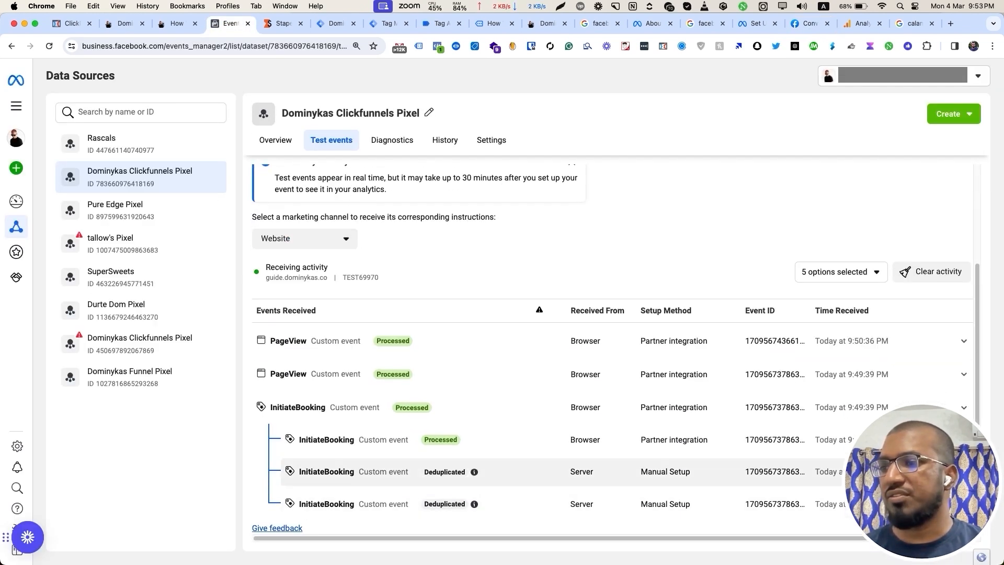
Expand the browser InitiateBooking event to compare its event ID with the server copy, then return to Tag Manager.
left_click(523, 439)
scroll(616, 358, "down", 3)
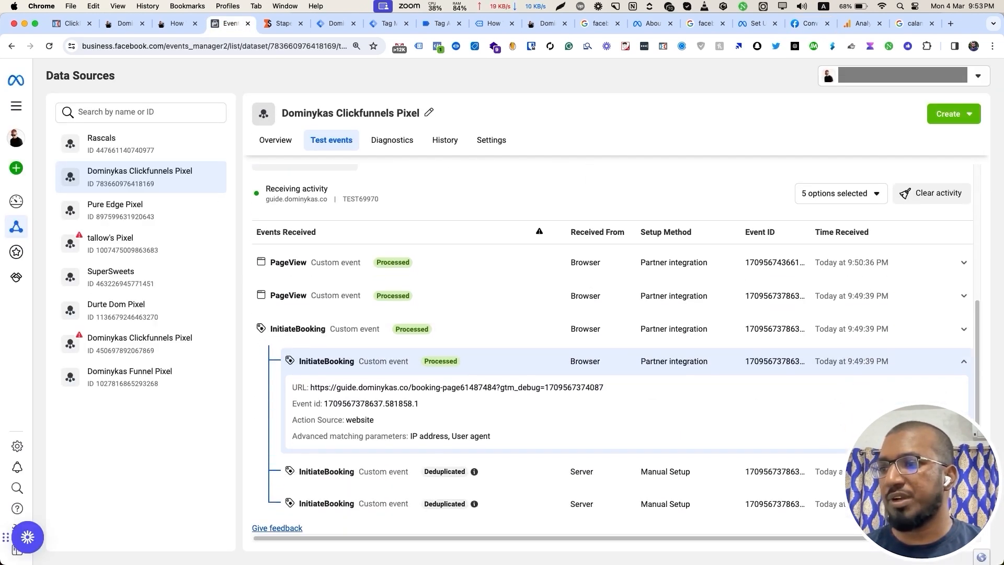
scroll(615, 358, "down", 2)
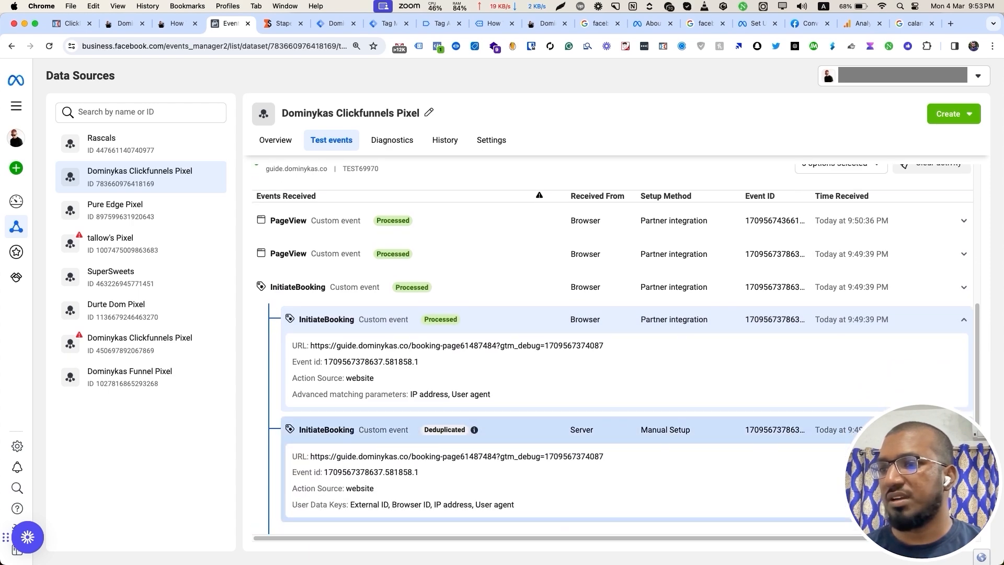
scroll(616, 359, "down", 2)
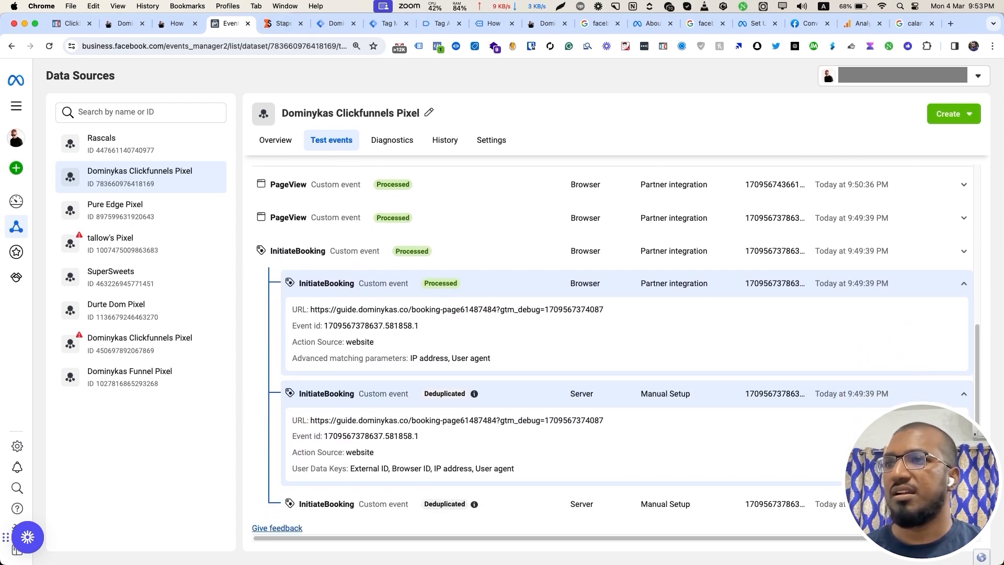
left_click(336, 23)
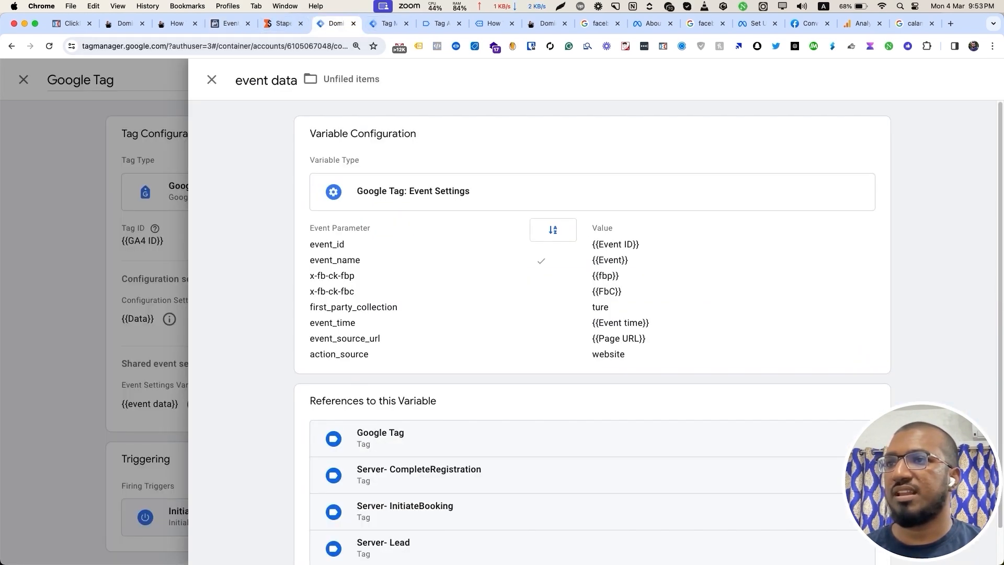
Close the event data variable and the Google Tag configuration, then move through the tabs to the TikTok opt-in page.
left_click(212, 79)
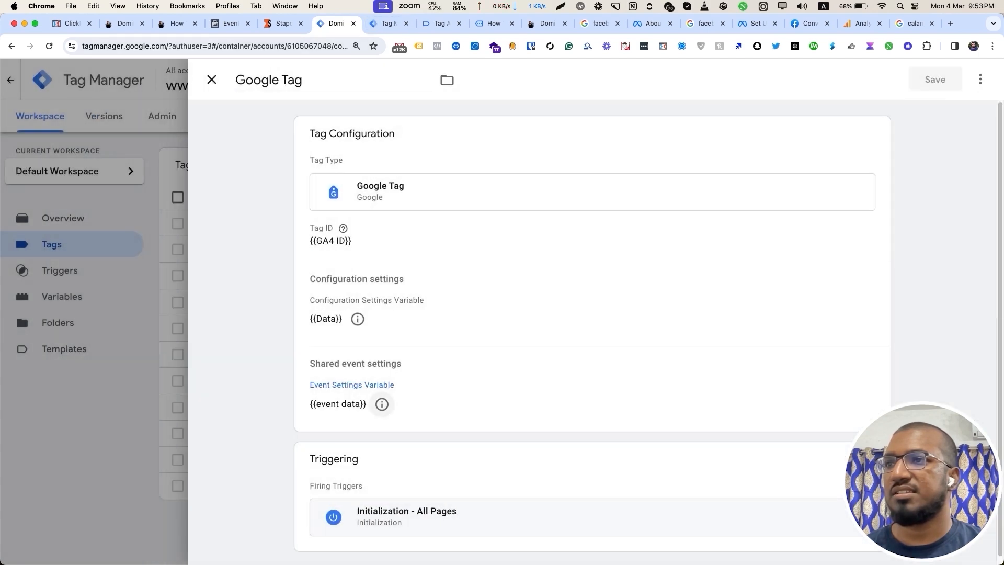
left_click(212, 79)
left_click(389, 23)
left_click(441, 24)
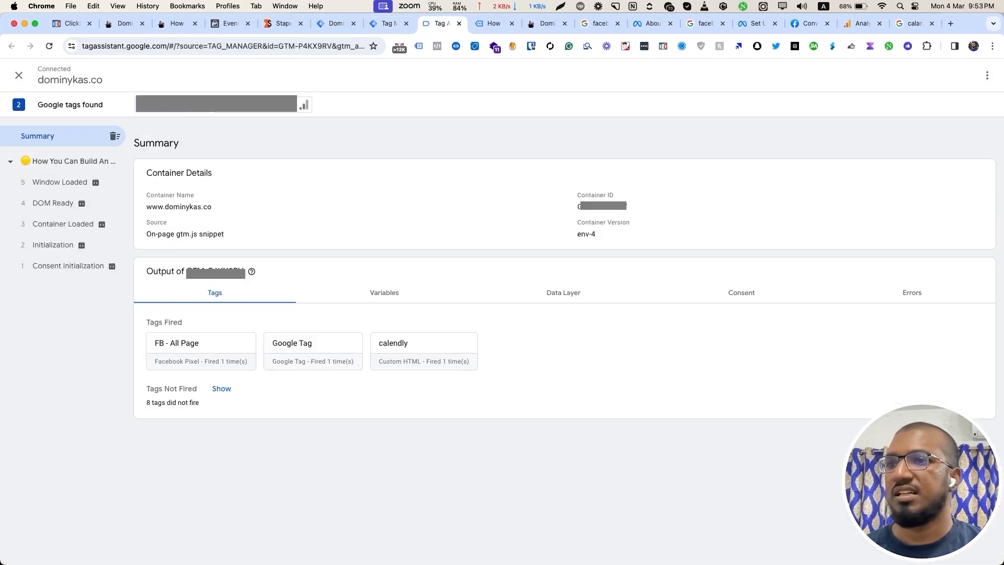
left_click(493, 23)
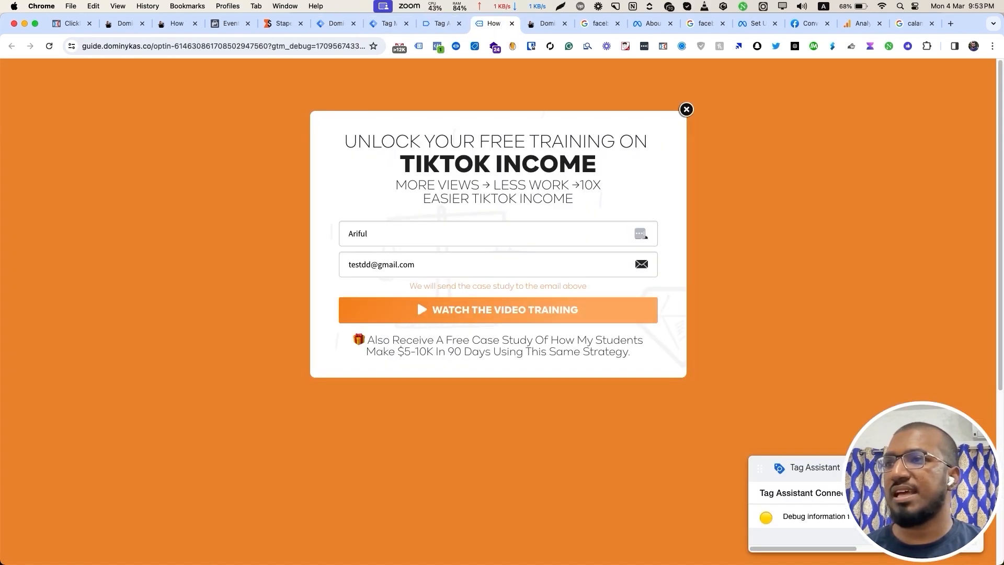
Check Pixel Helper, submit the opt-in form, and review the pixel events fired after signup.
left_click(437, 46)
left_click(523, 84)
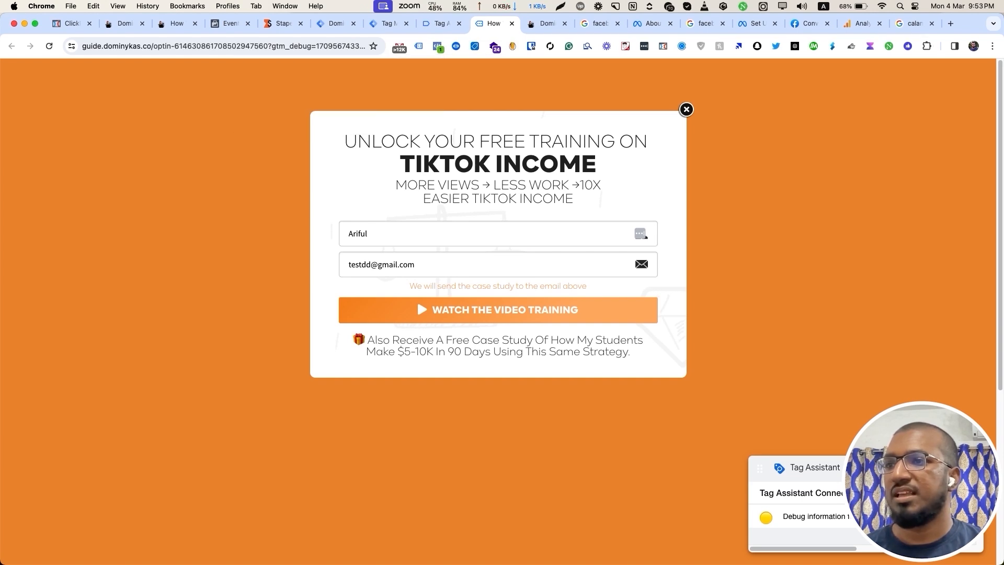
left_click(497, 310)
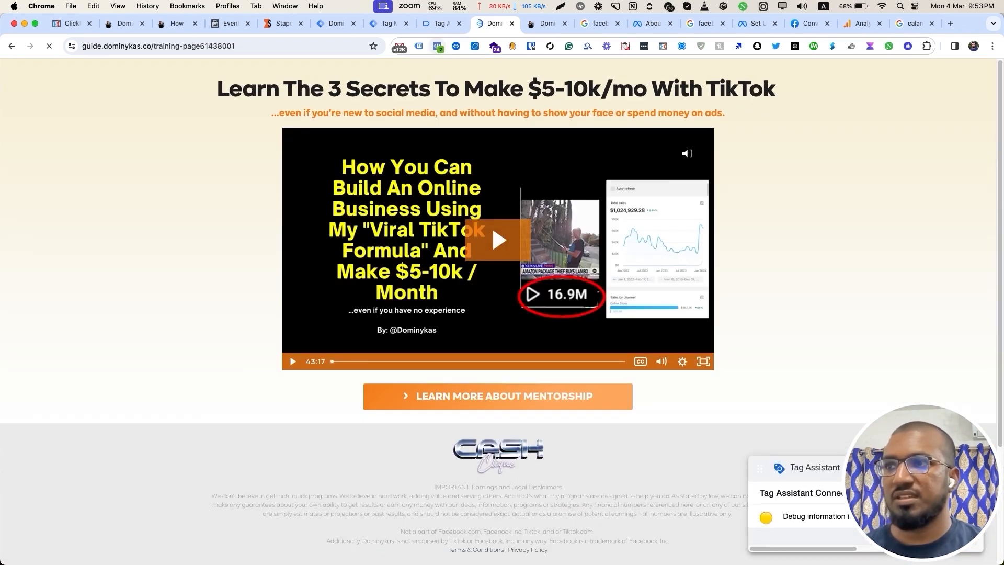
left_click(437, 46)
Inspect the Lead event in Pixel Helper and open the pixel's Test events.
left_click(245, 151)
left_click(210, 147)
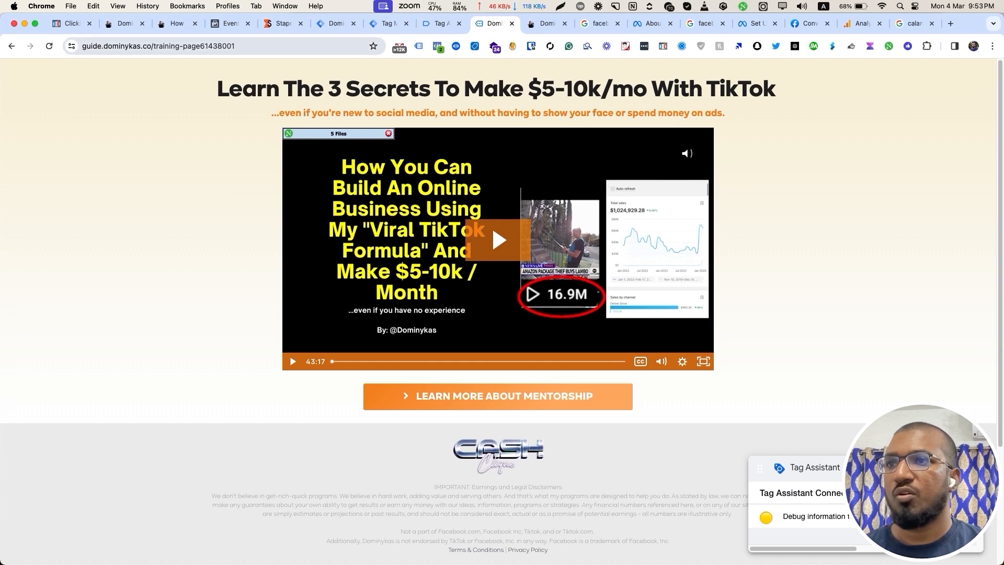
left_click(231, 24)
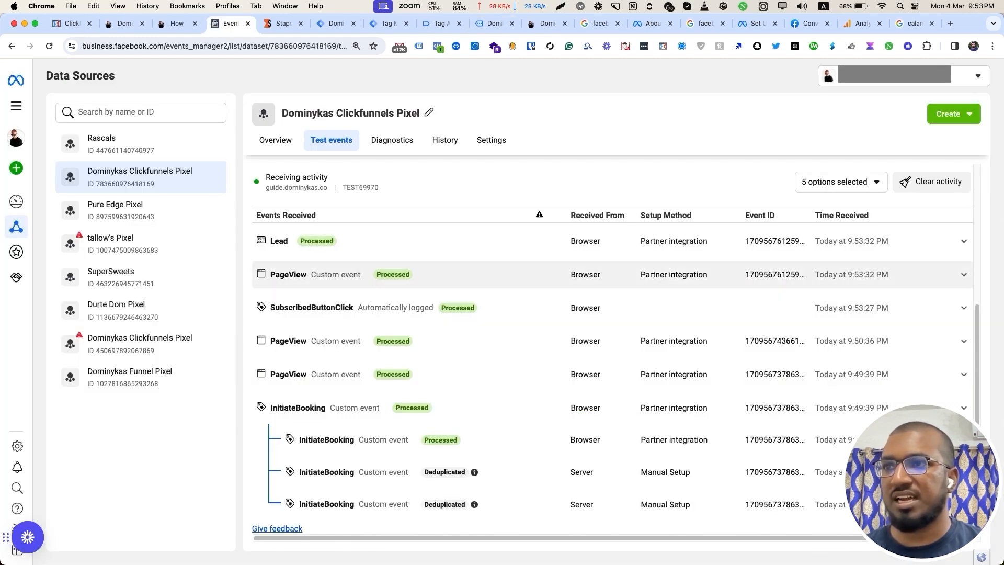
Compare the server preview's gtm.dominykas.co domain with the Tag Assistant address, then return to Test events.
left_click(336, 23)
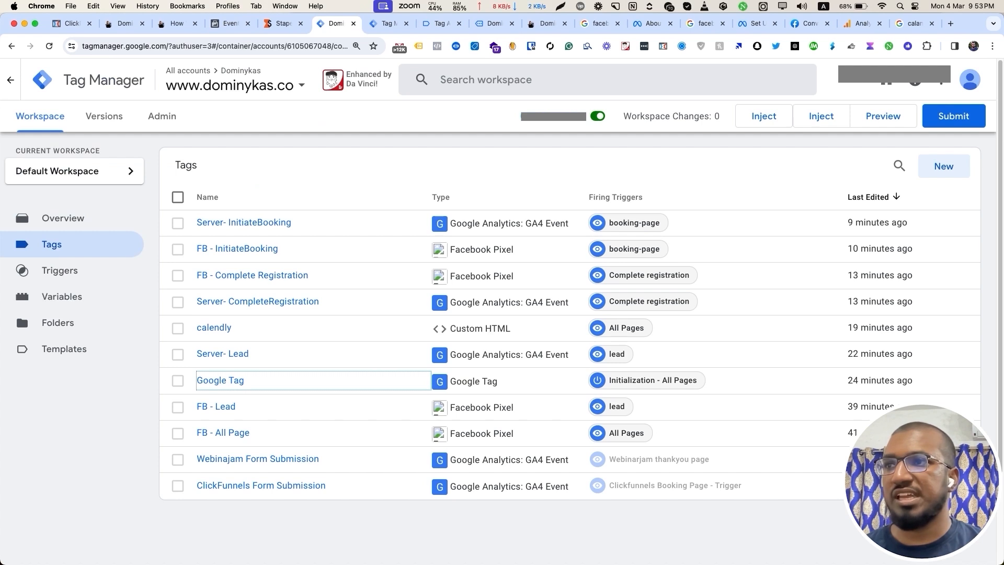
left_click(387, 24)
mouse_move(253, 148)
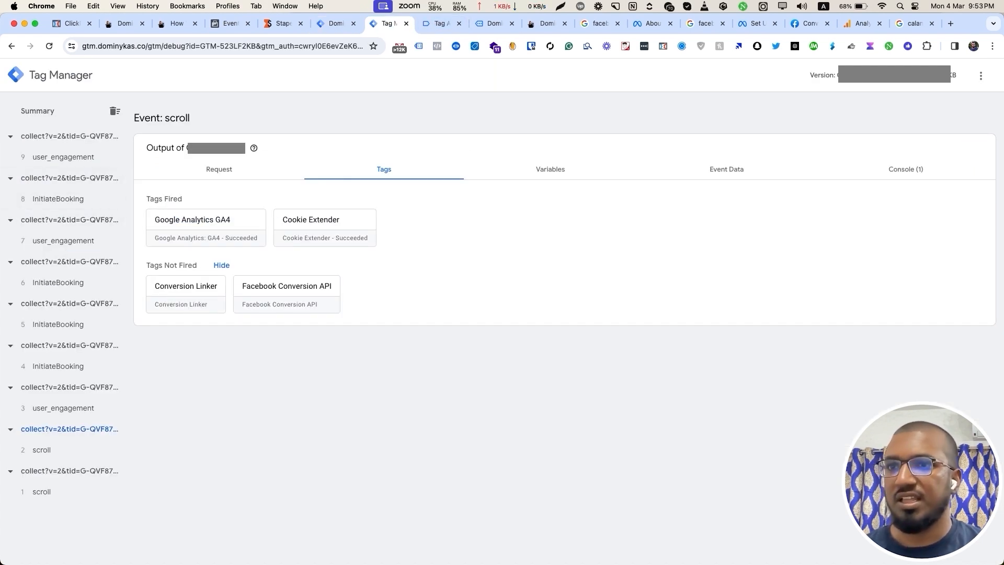
left_click_drag(82, 46, 201, 46)
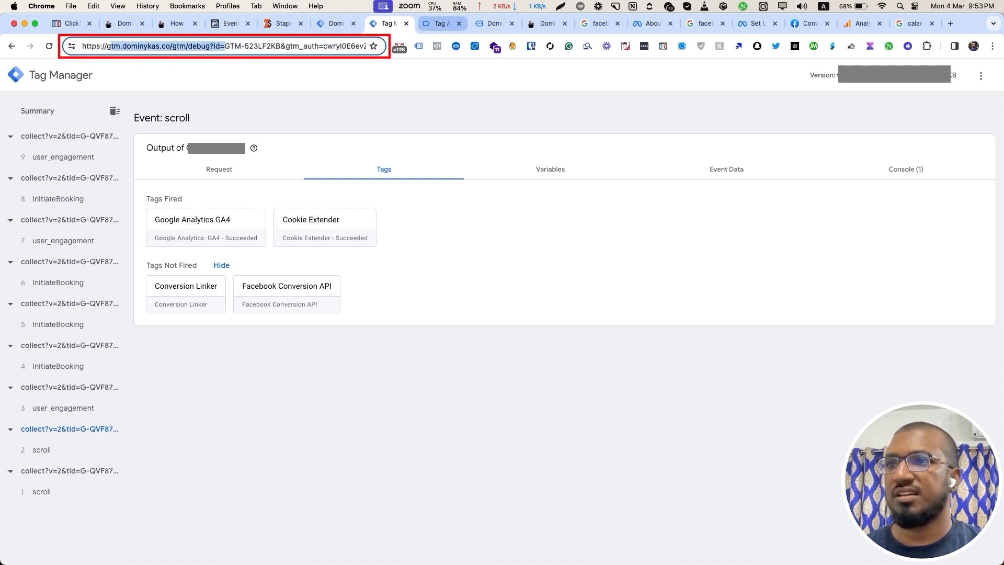
left_click(442, 24)
left_click_drag(83, 46, 228, 46)
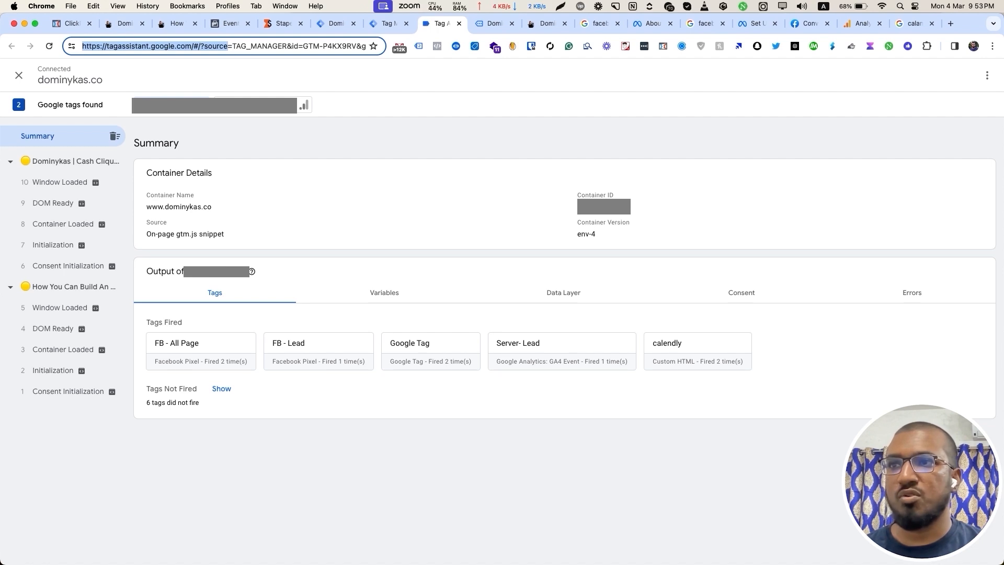
left_click(389, 23)
left_click(130, 46)
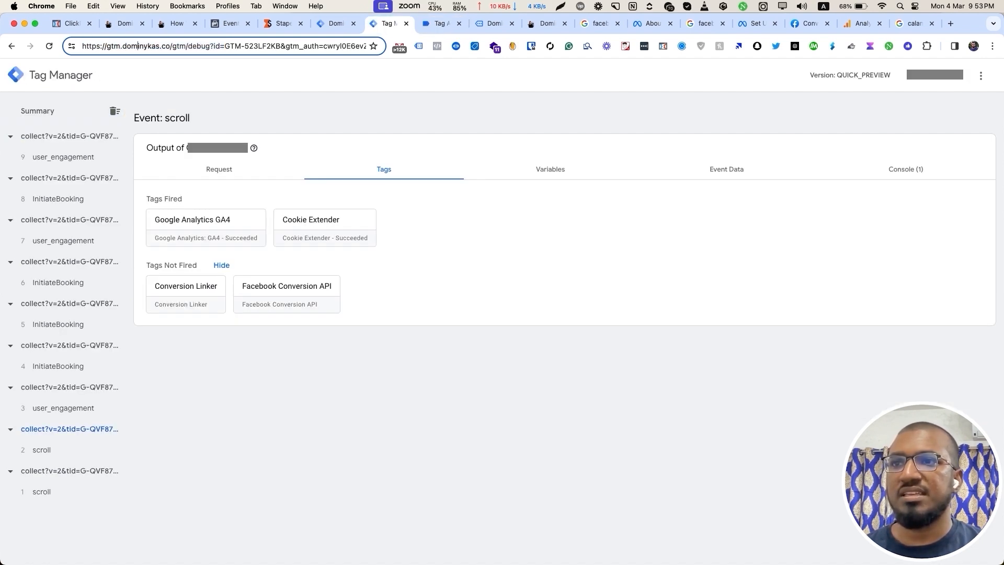
left_click_drag(99, 46, 178, 46)
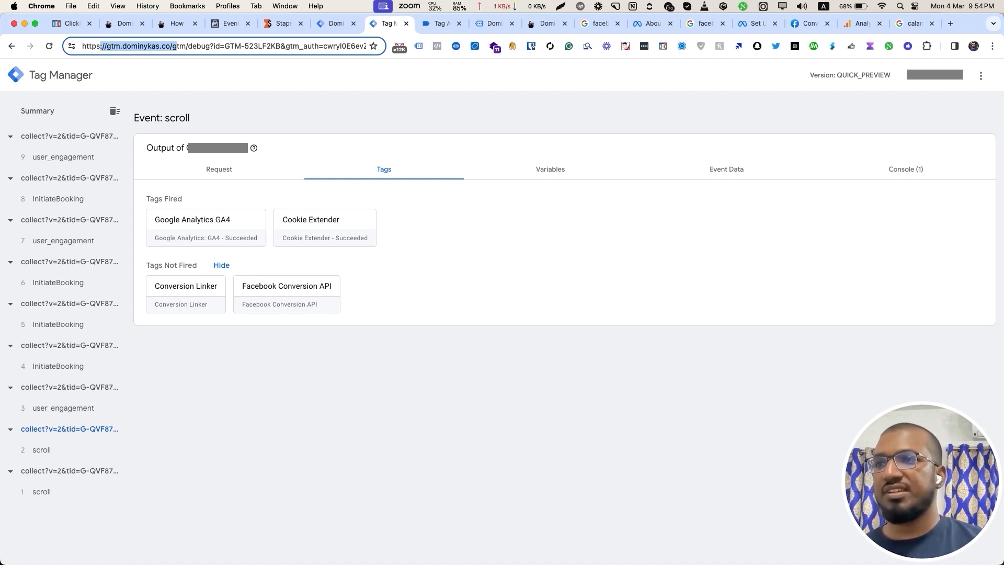
left_click(230, 23)
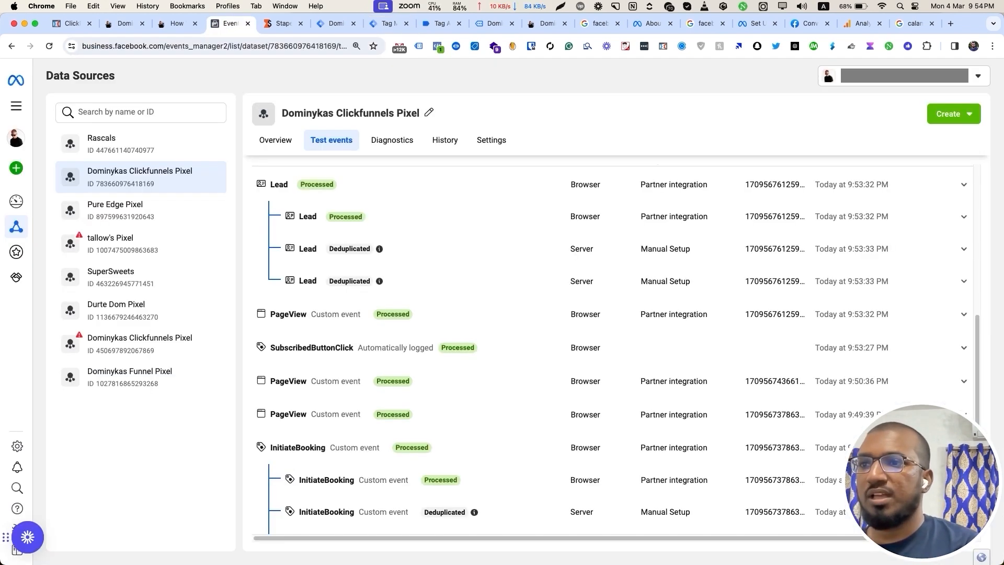
Expand and collapse the Lead event, its browser copy and its deduplicated server copy.
scroll(612, 288, "up", 3)
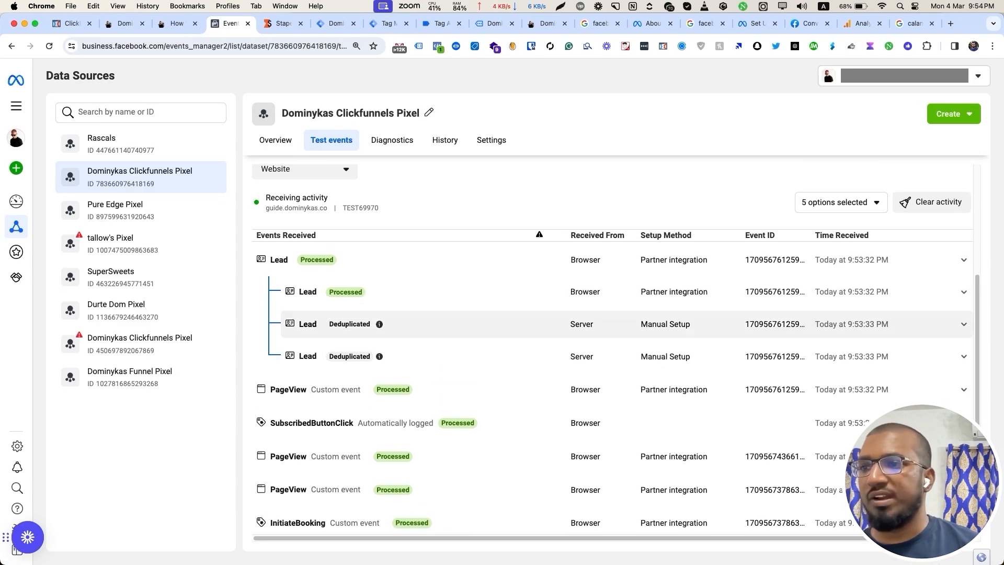
left_click(612, 260)
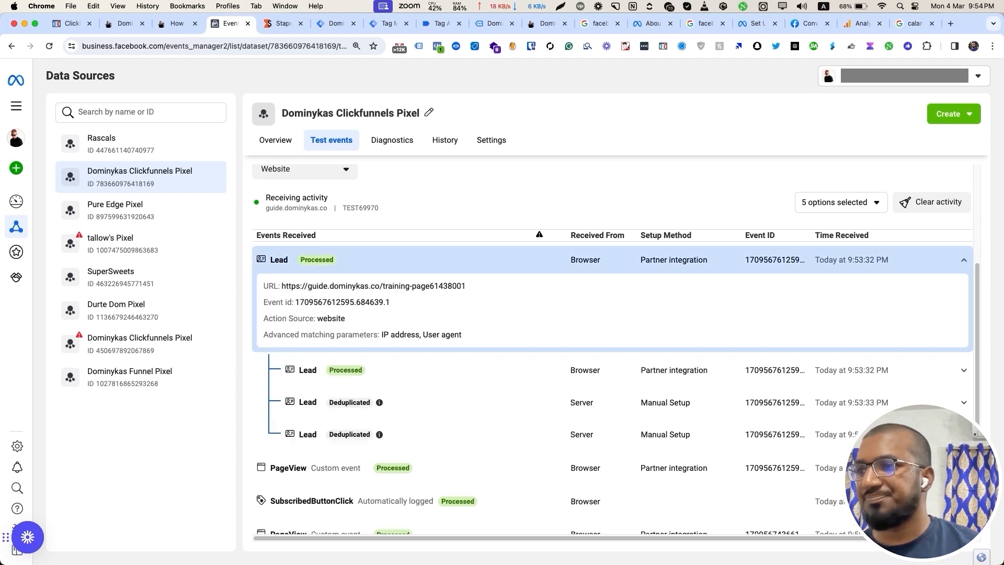
left_click(612, 260)
left_click(612, 292)
left_click(612, 292)
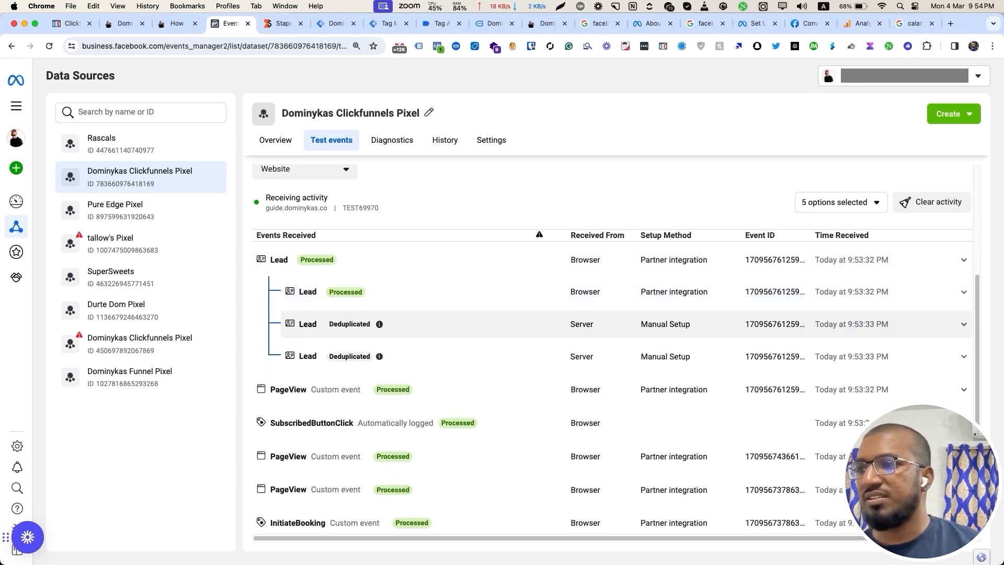
left_click(612, 325)
left_click(612, 324)
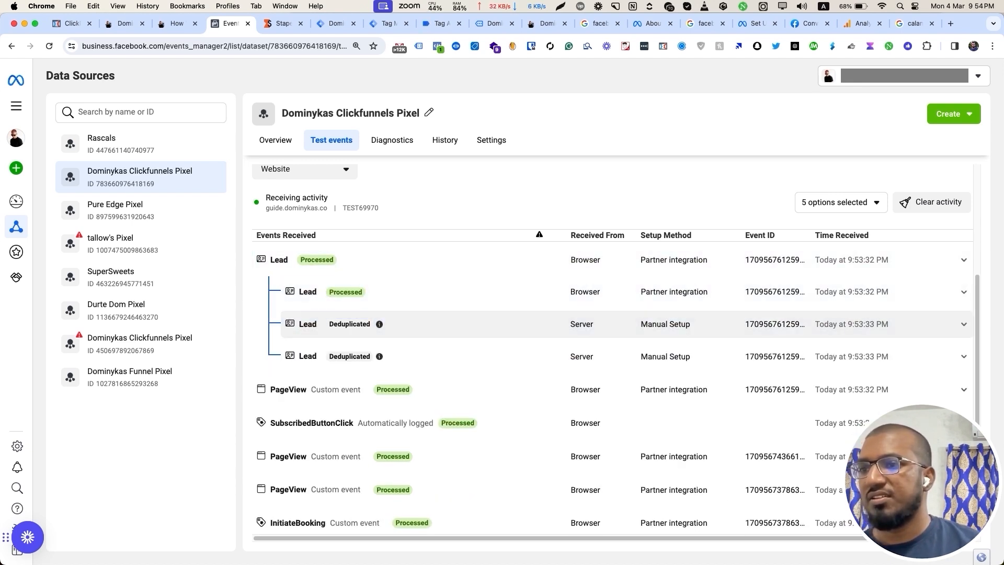
scroll(612, 324, "up", 3)
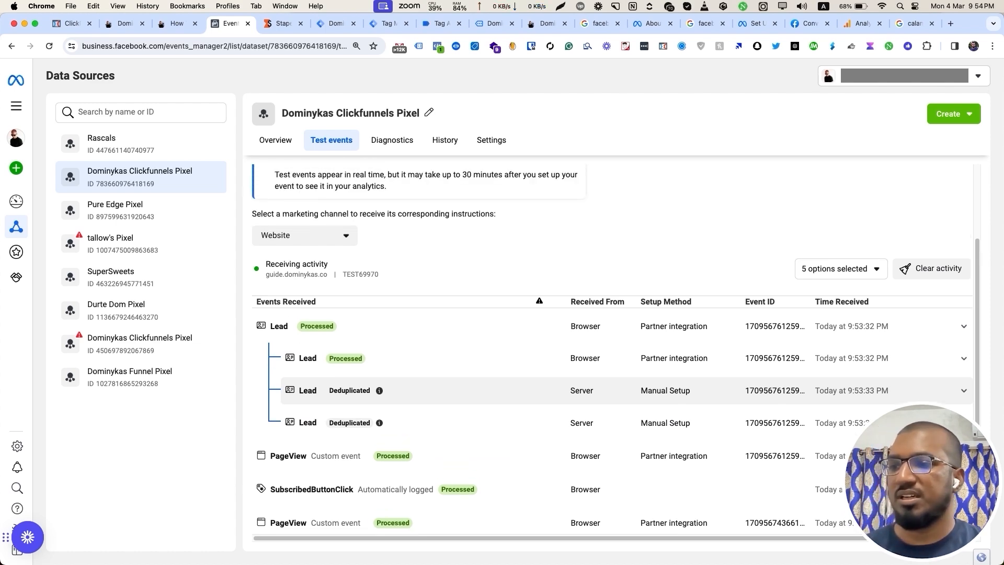
Cycle through the server preview and Tag Assistant tabs back to the TikTok training page.
left_click(389, 23)
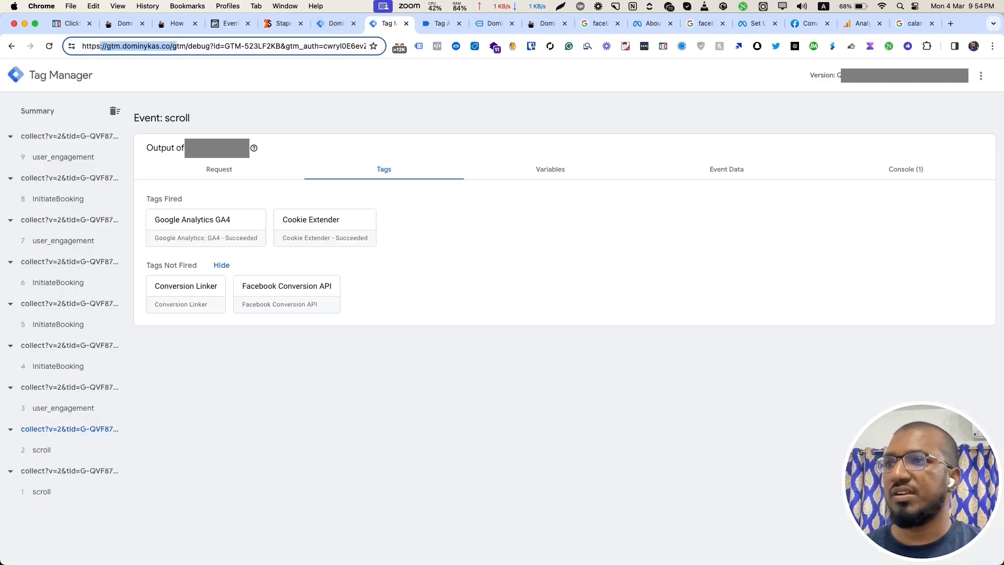
left_click(442, 24)
left_click(494, 24)
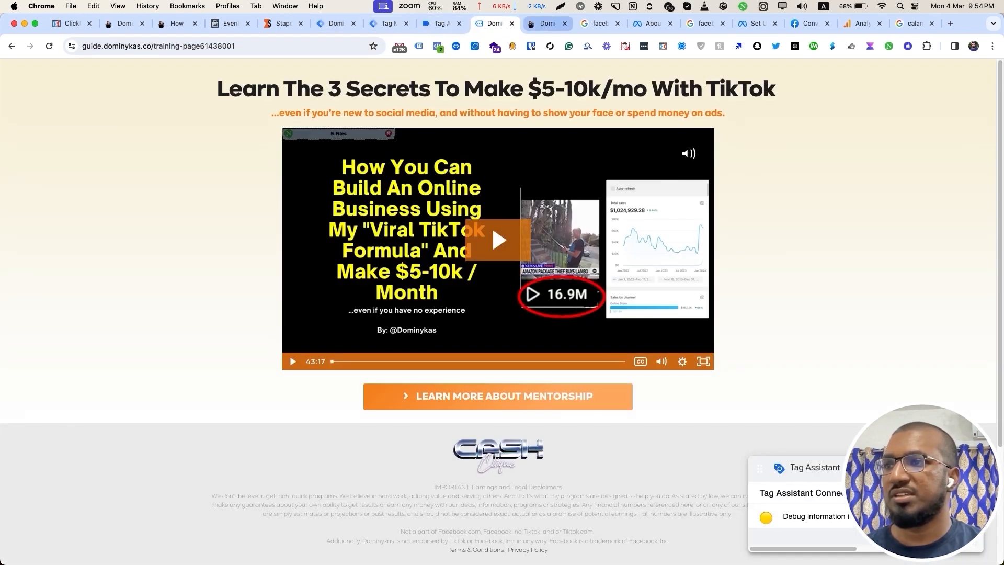
Reload the booking thank-you page.
left_click(546, 23)
scroll(494, 389, "down", 5)
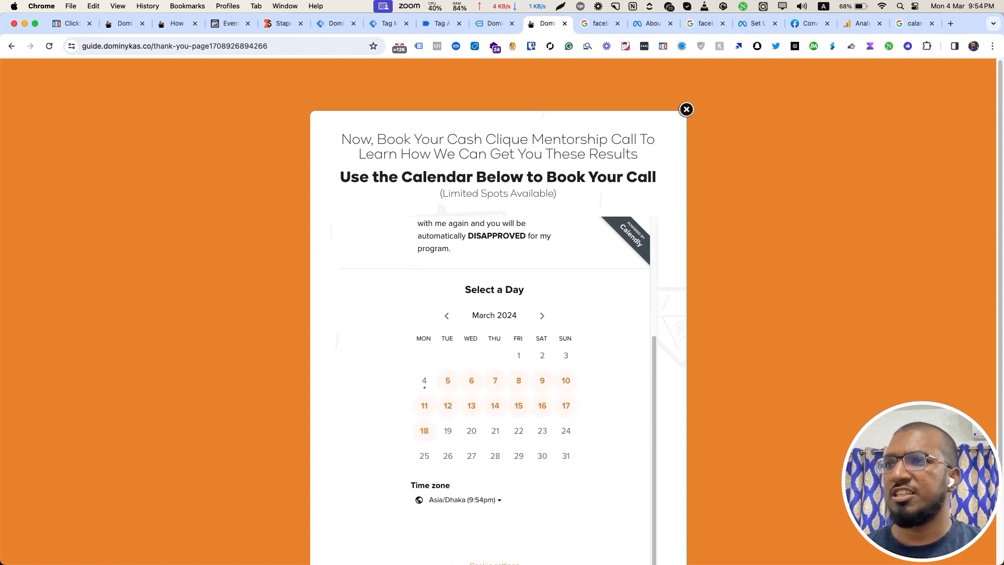
left_click_drag(157, 46, 209, 46)
left_click(246, 46)
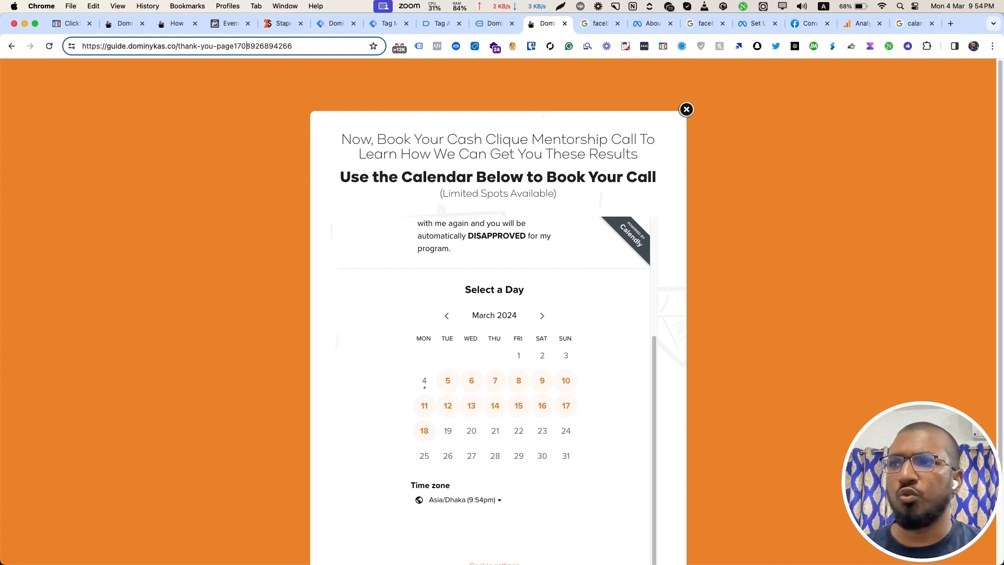
key("Return")
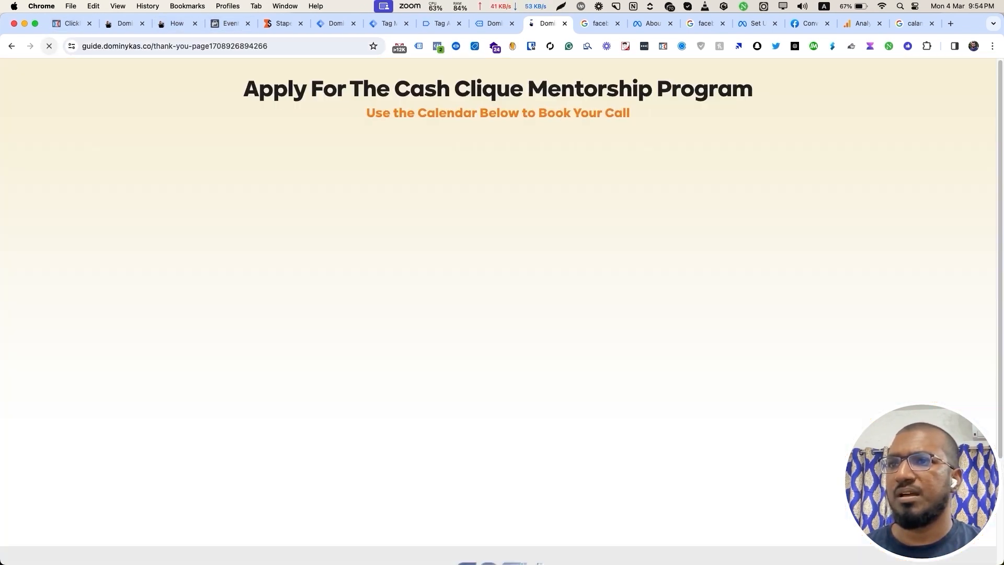
Review the Booking Page step's page settings in ClickFunnels and copy its URL.
left_click(72, 23)
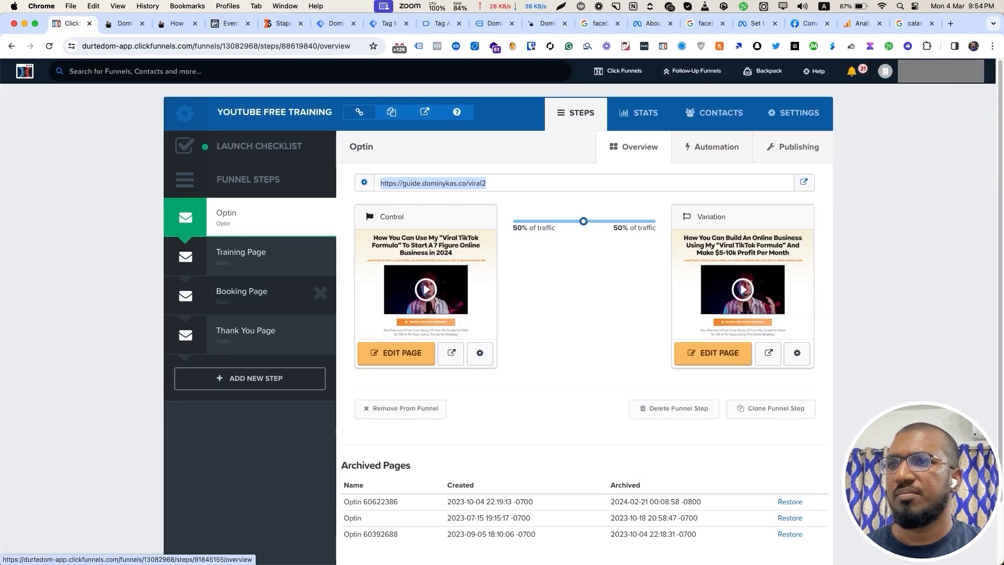
left_click(242, 291)
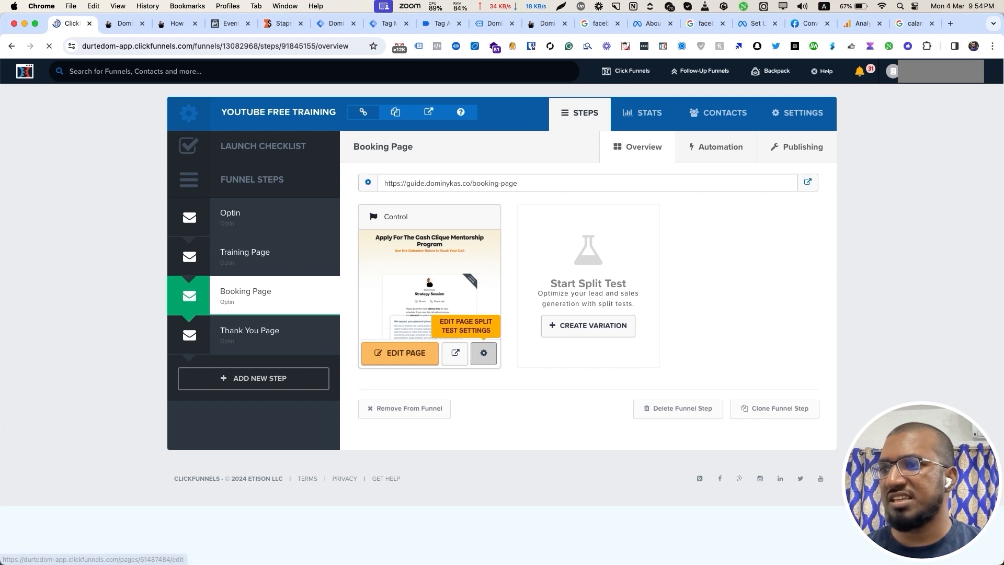
left_click(483, 353)
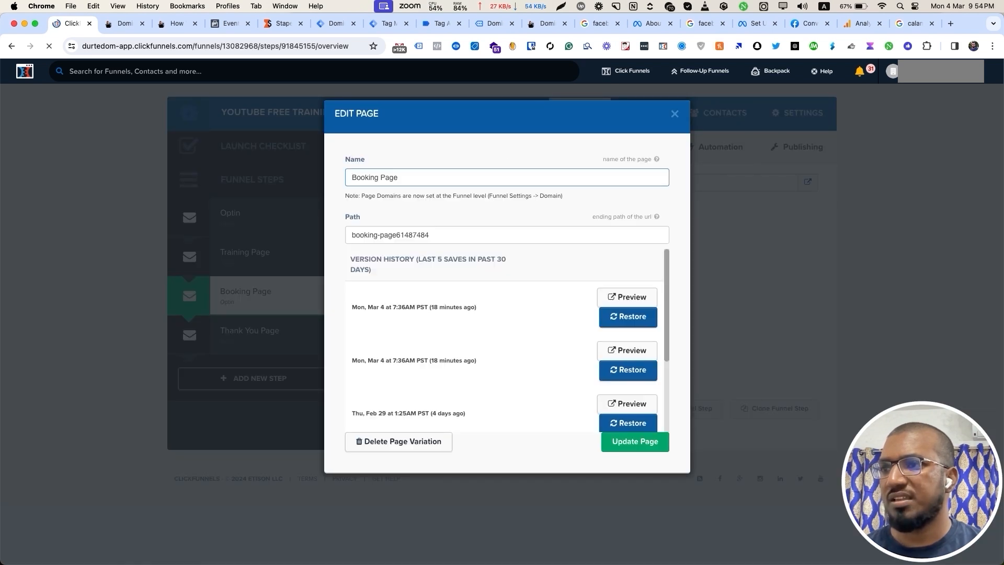
key("Escape")
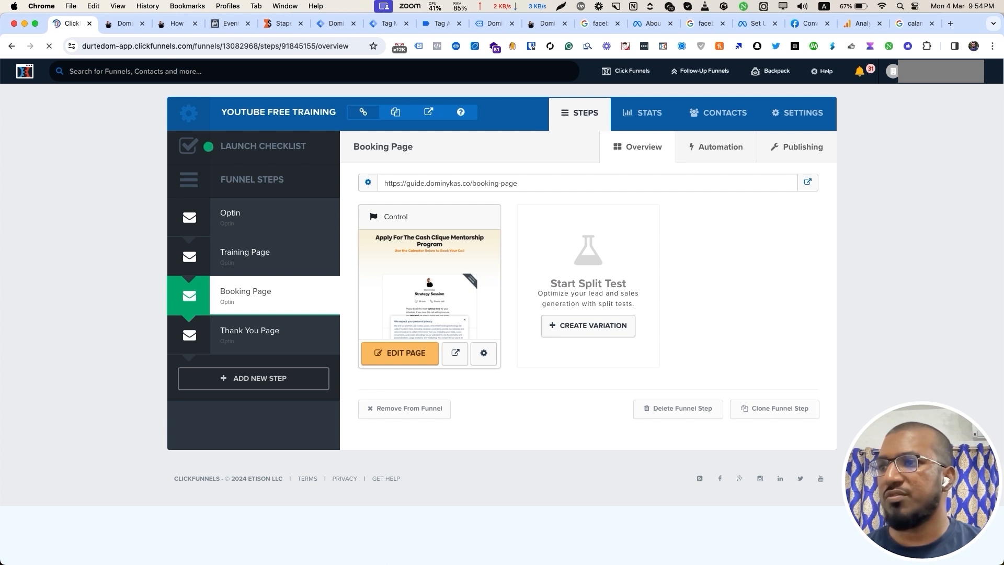
left_click(395, 112)
key("super+m")
left_click(335, 23)
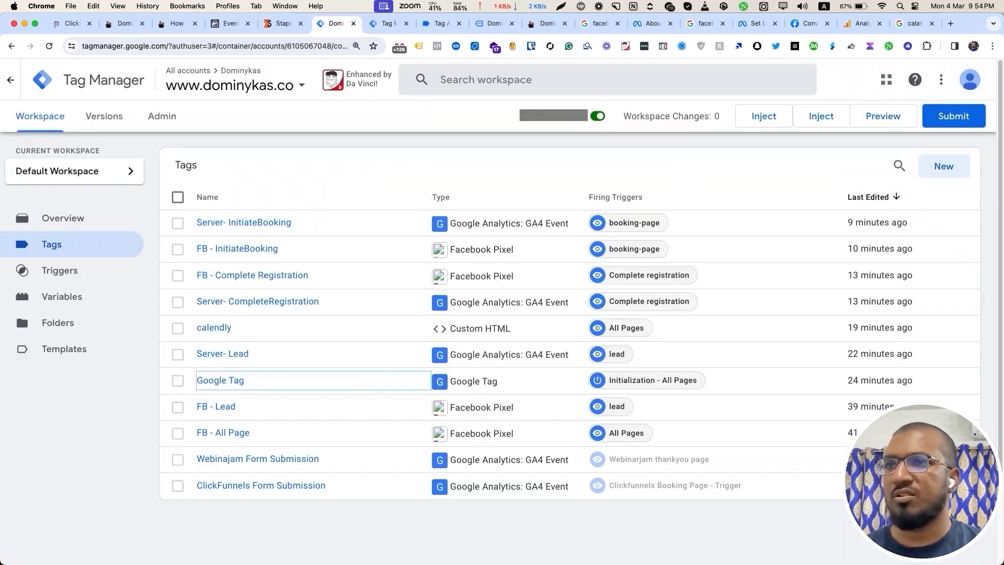
Inspect the Facebook Conversion API tag fired for generate_lead and its outgoing Graph API request.
left_click(389, 23)
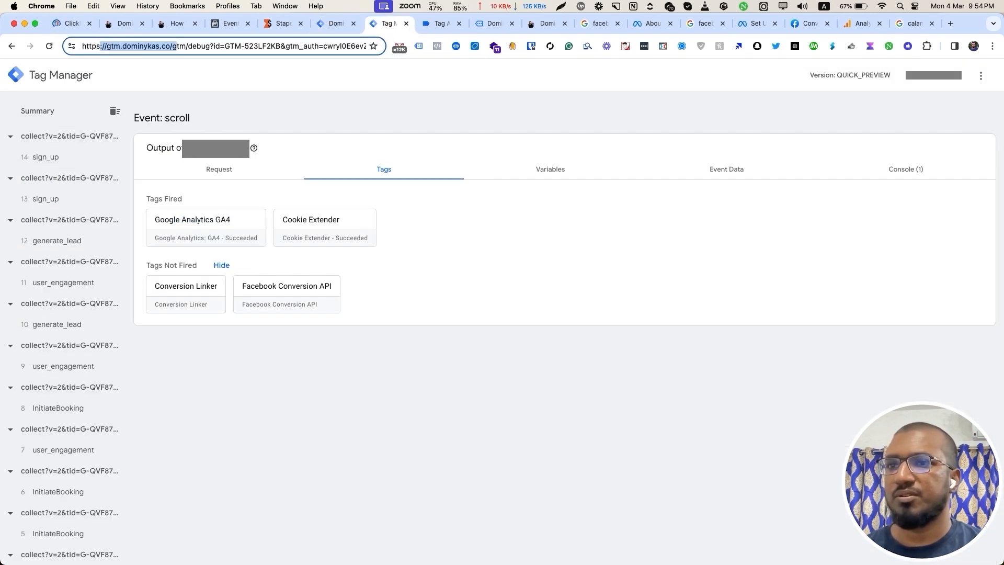
left_click(46, 199)
left_click(57, 241)
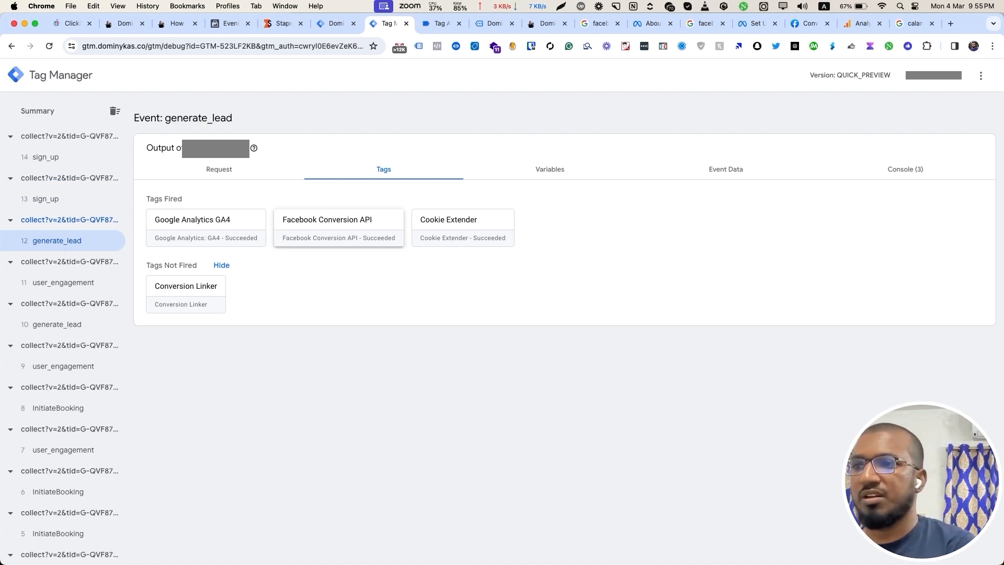
left_click(335, 225)
scroll(596, 314, "down", 3)
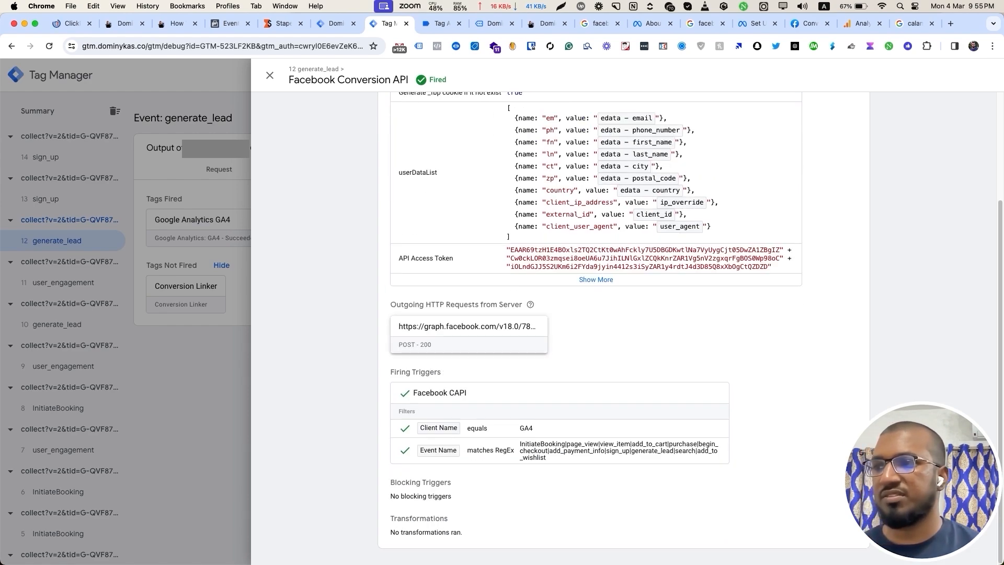
left_click(468, 327)
left_click_drag(432, 280, 557, 309)
left_click(557, 309)
left_click(270, 75)
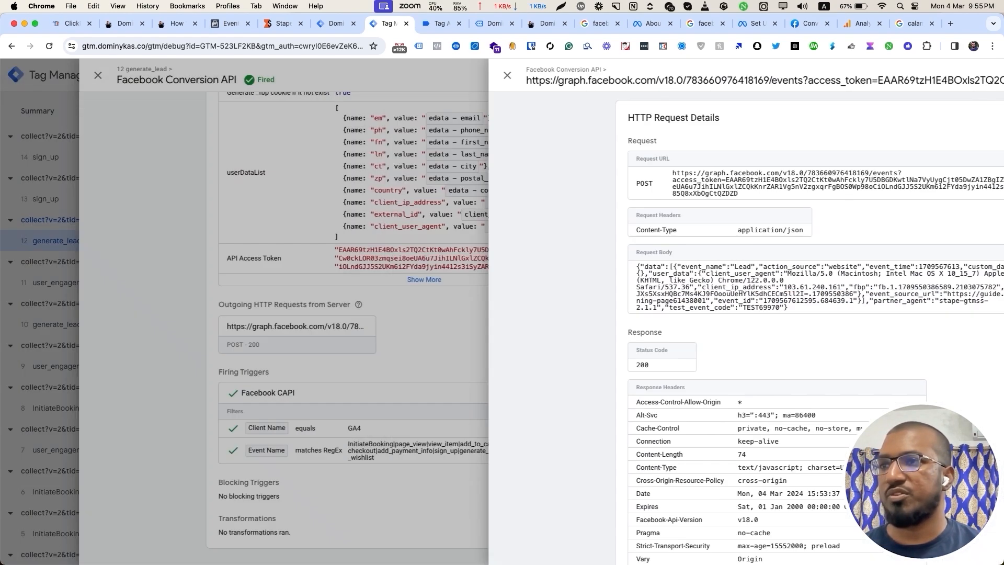
Confirm the Lead event in Pixel Helper on the live page, then return to the Tags list.
left_click(439, 23)
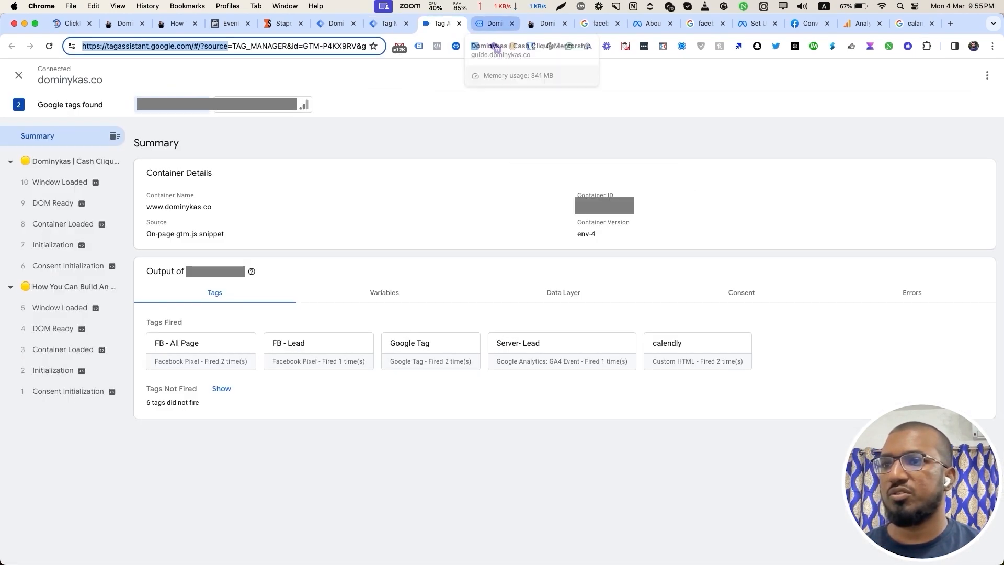
left_click(494, 23)
left_click(246, 150)
left_click(245, 149)
left_click(214, 141)
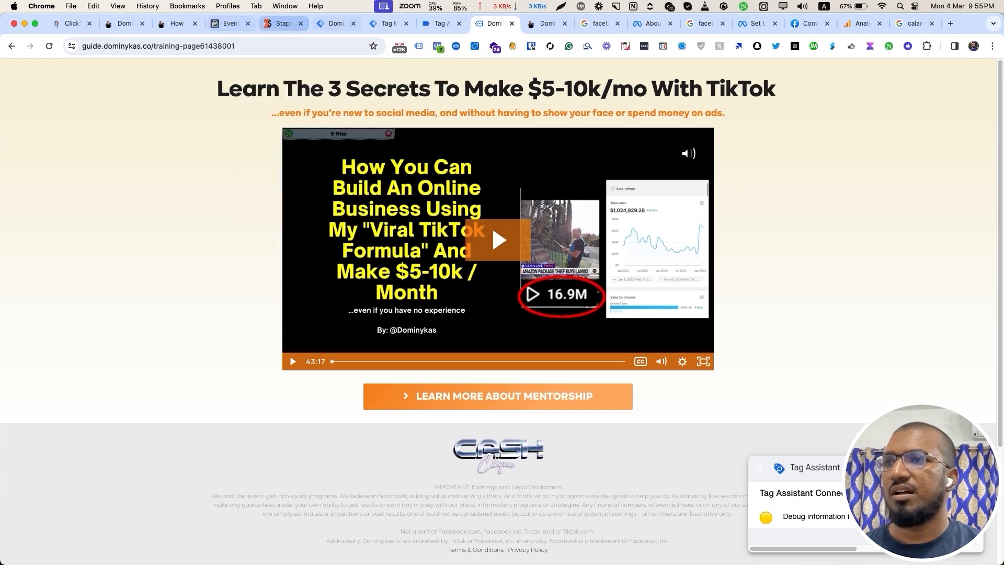
left_click(388, 24)
left_click(333, 23)
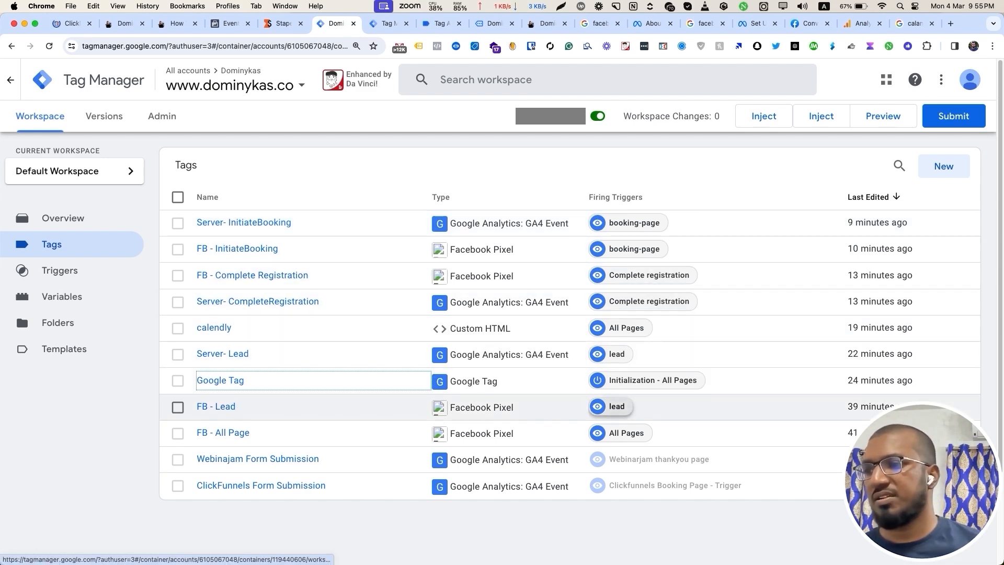
Review the lead, Complete registration and booking-page trigger conditions, then switch tabs toward the training page.
left_click(616, 406)
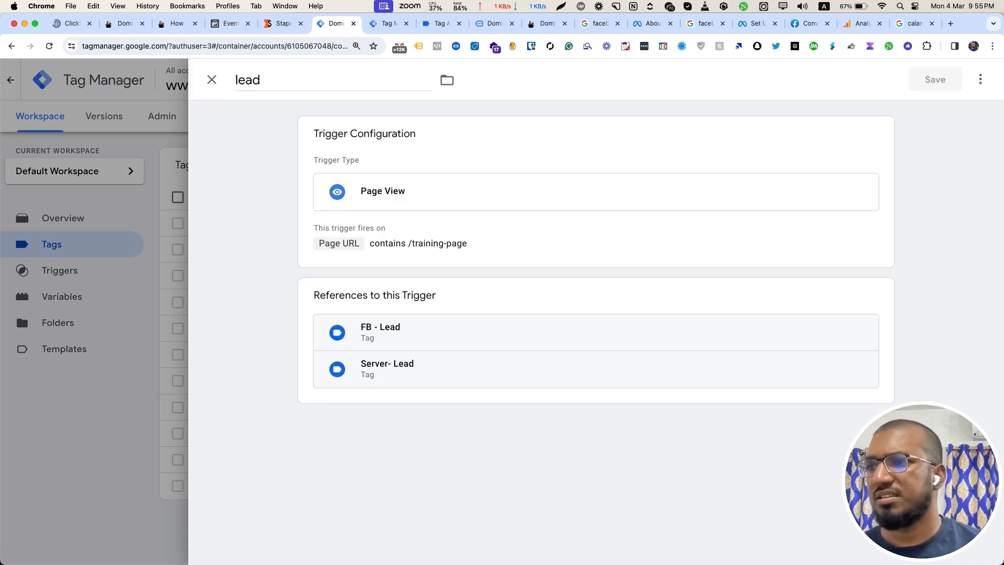
key("Escape")
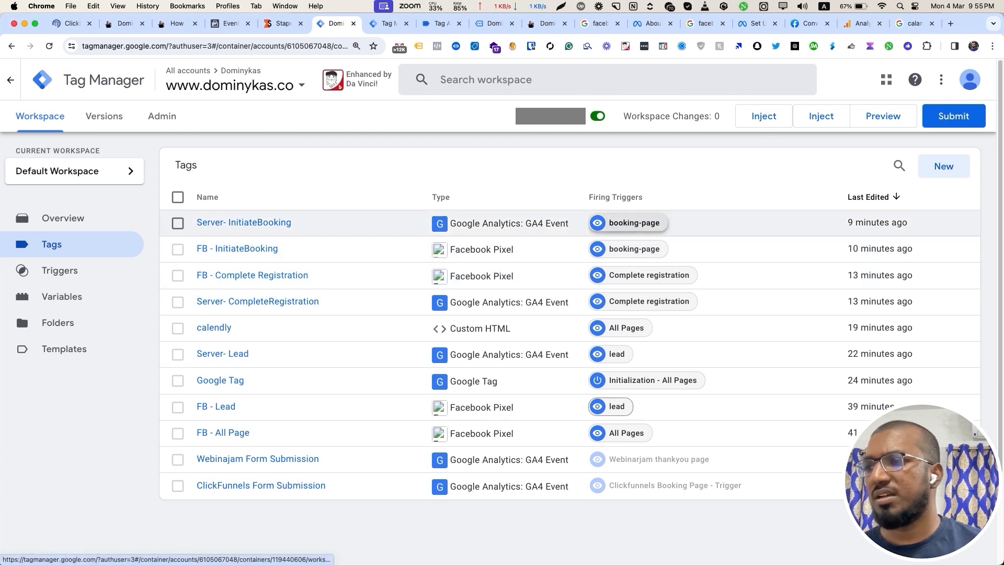
left_click(648, 275)
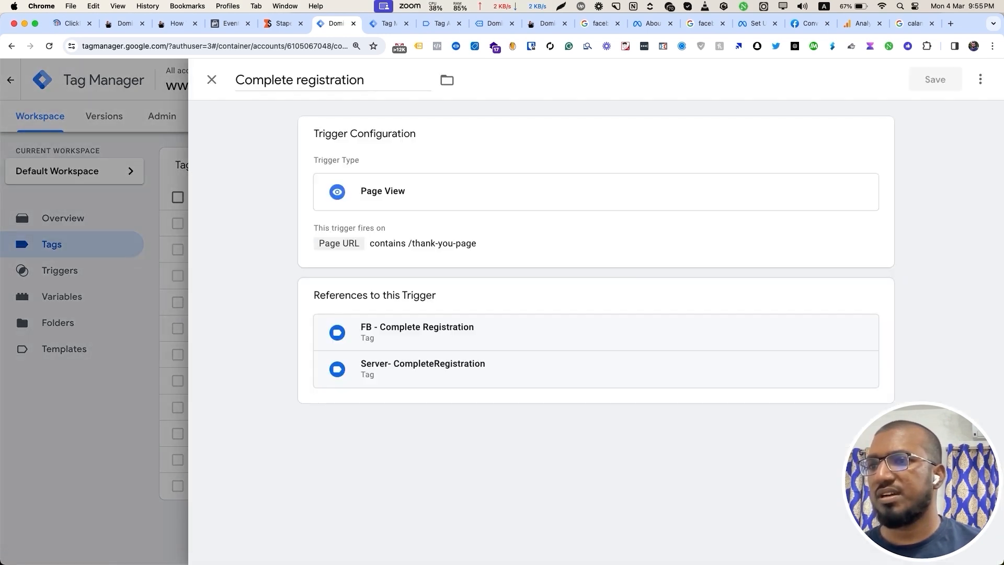
key("Escape")
left_click(637, 223)
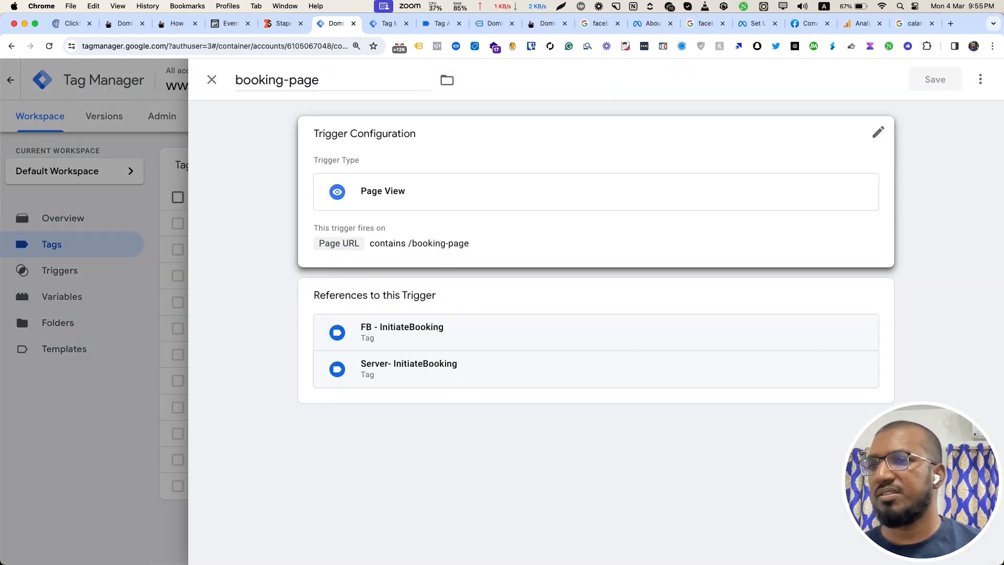
key("Escape")
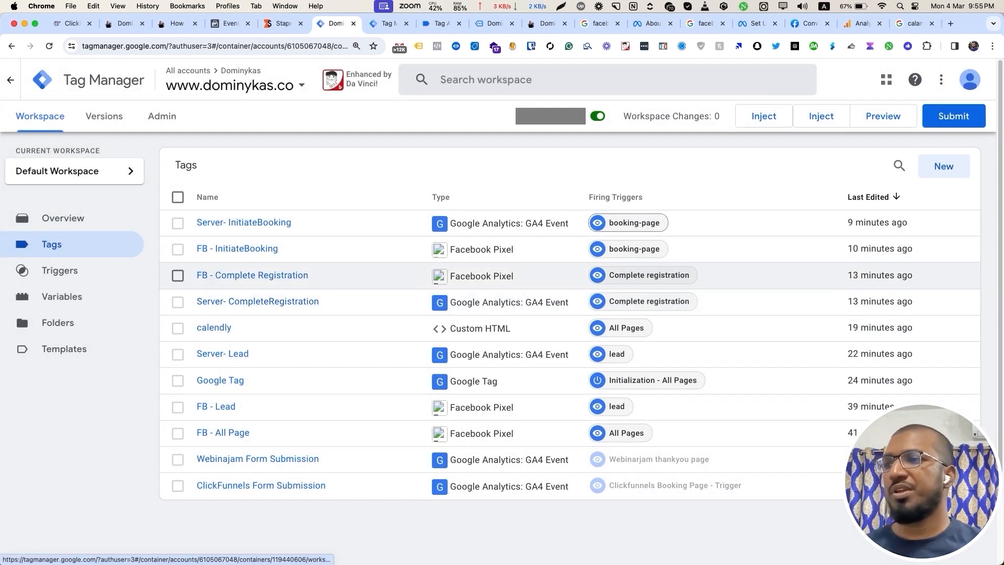
key("ctrl+Tab")
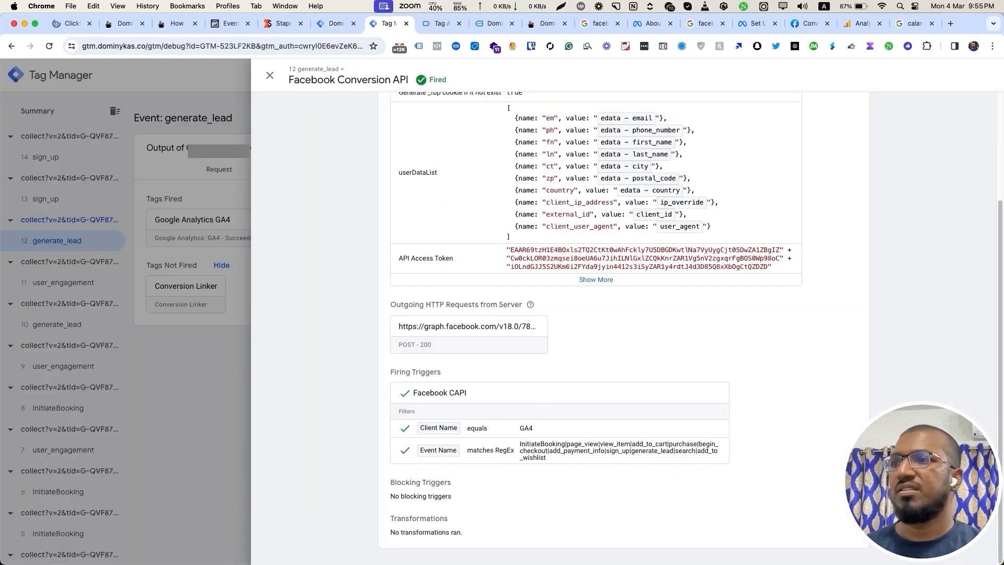
key("ctrl+Tab")
key("ctrl+Tab")
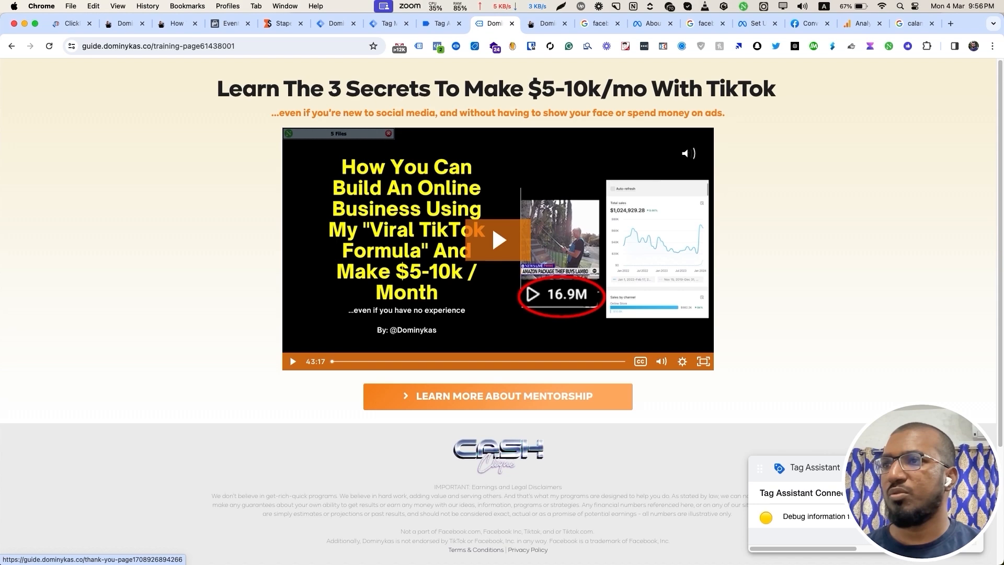
Check the training page's pixel events, then go to the mentorship booking page via Learn More About Mentorship.
left_click(438, 47)
left_click(438, 46)
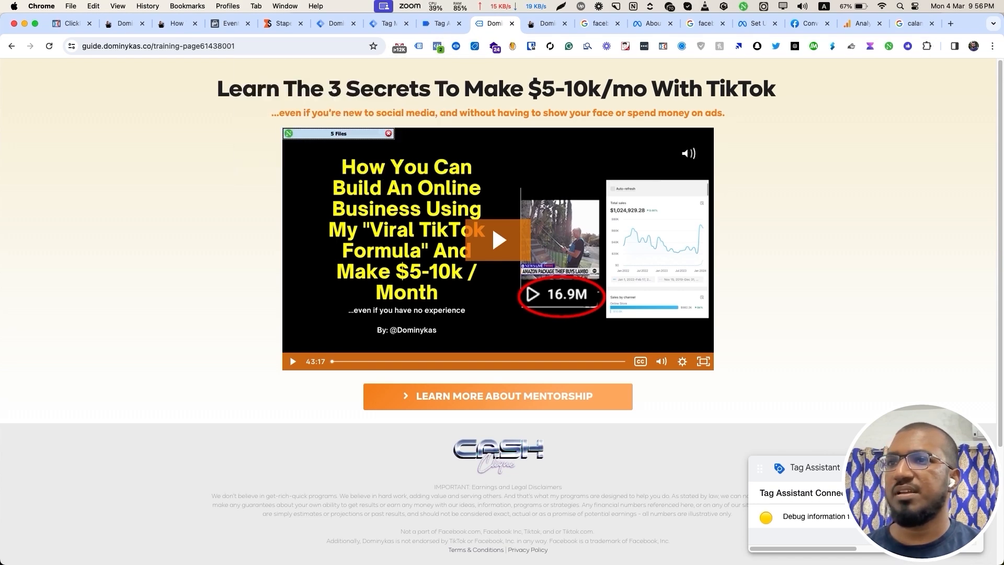
scroll(498, 366, "down", 2)
left_click(497, 344)
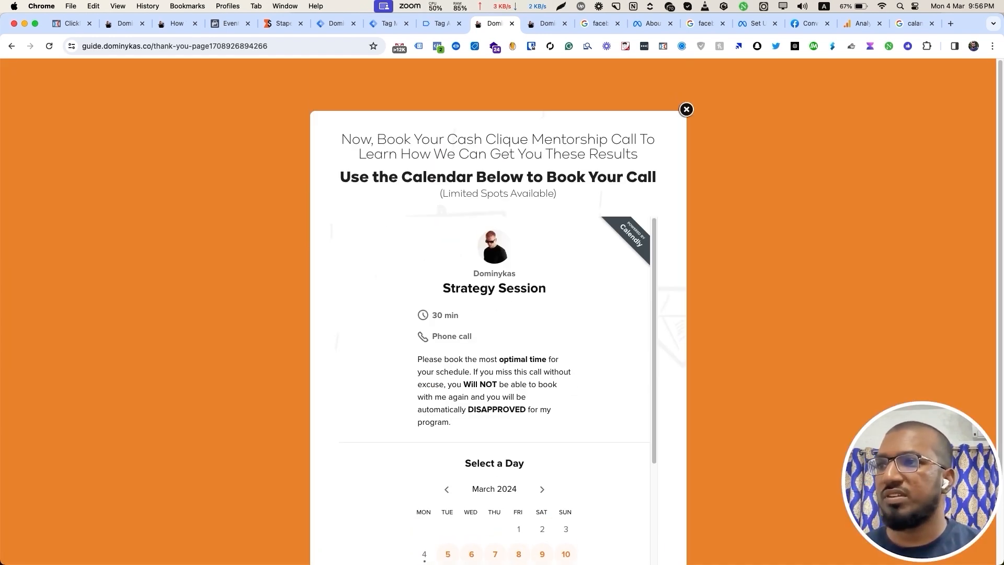
Confirm CompleteRegistration in Pixel Helper on the thank-you page and close the booking popup.
left_click(437, 46)
left_click(245, 150)
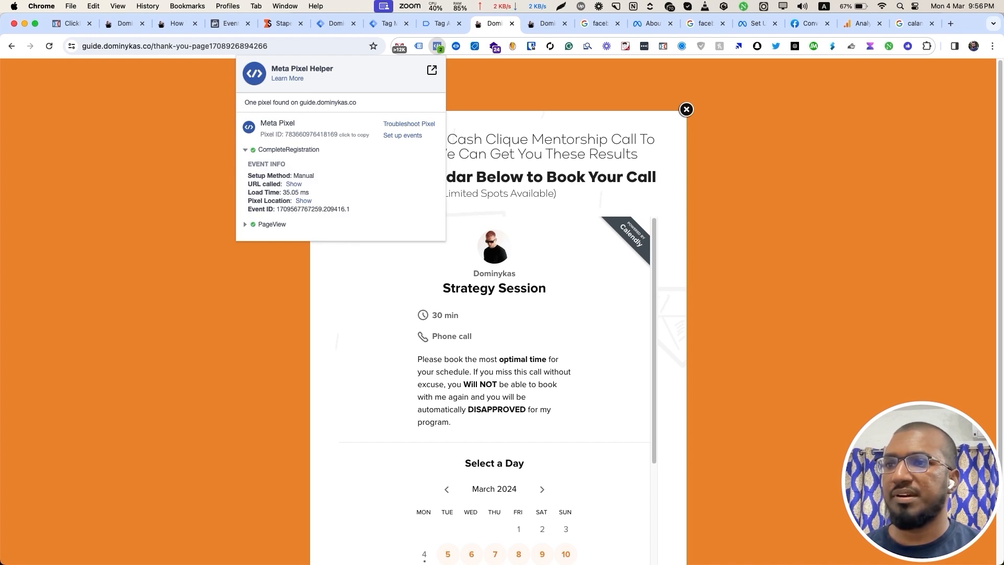
left_click(523, 334)
scroll(523, 334, "down", 4)
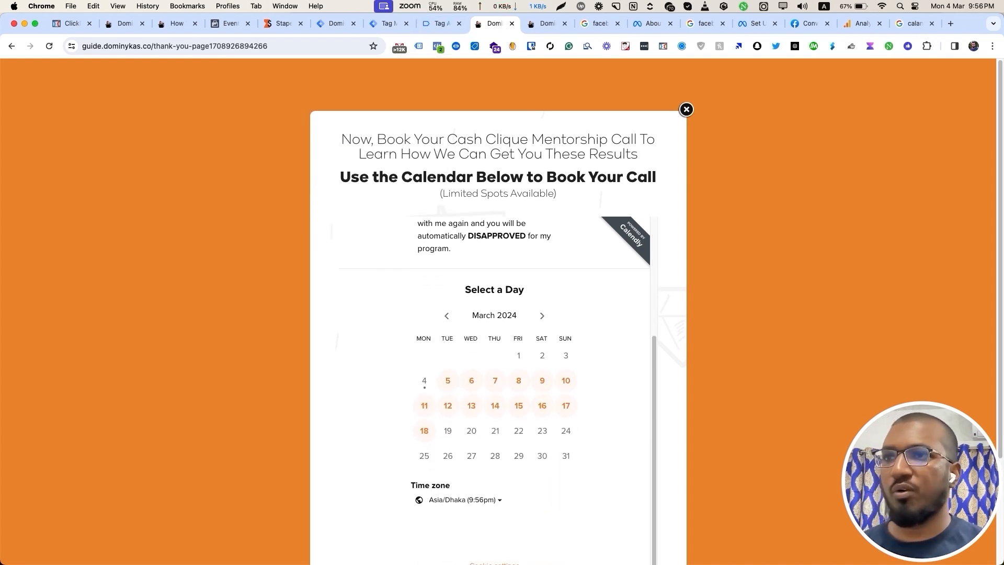
left_click(686, 110)
left_click_drag(156, 46, 210, 46)
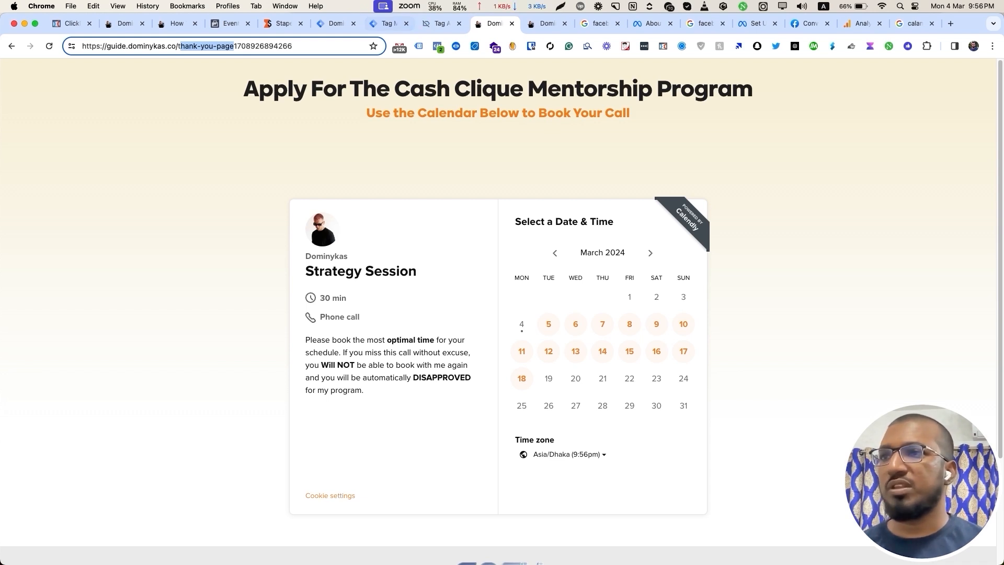
Expand and collapse a nested Complete registration event in Events Manager's Test events.
left_click(230, 23)
scroll(627, 340, "down", 1)
left_click(627, 366)
scroll(628, 365, "down", 2)
left_click(627, 244)
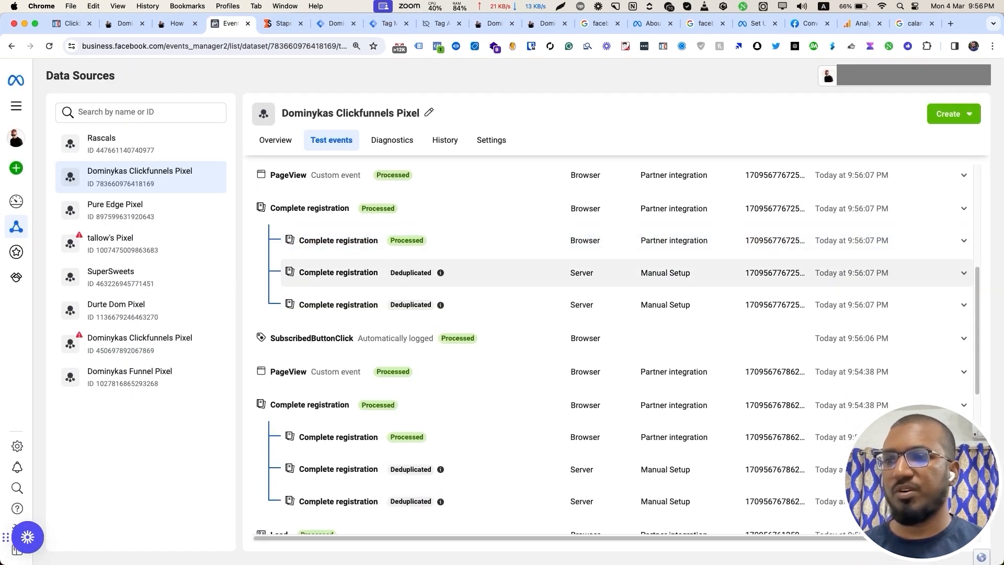
scroll(627, 273, "up", 1)
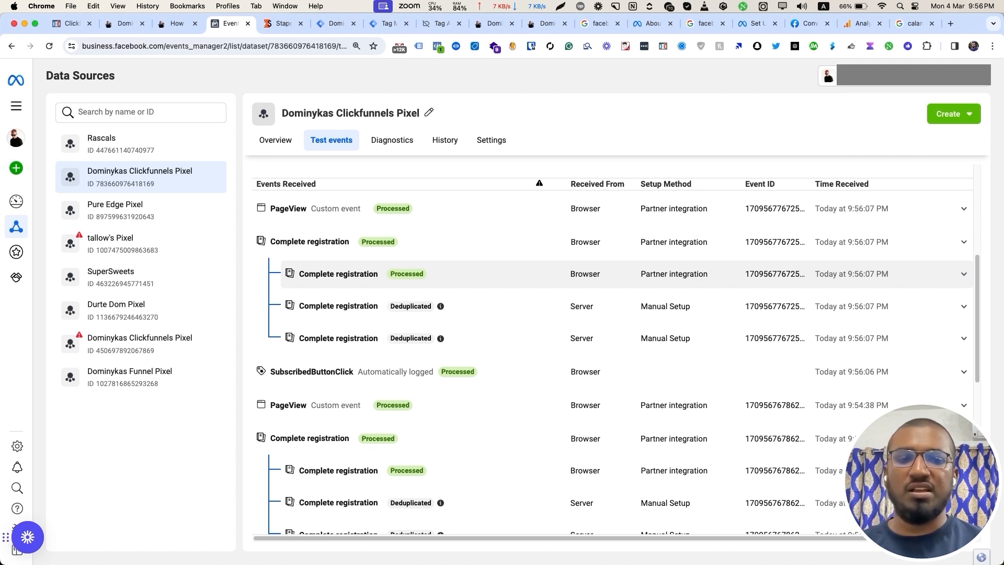